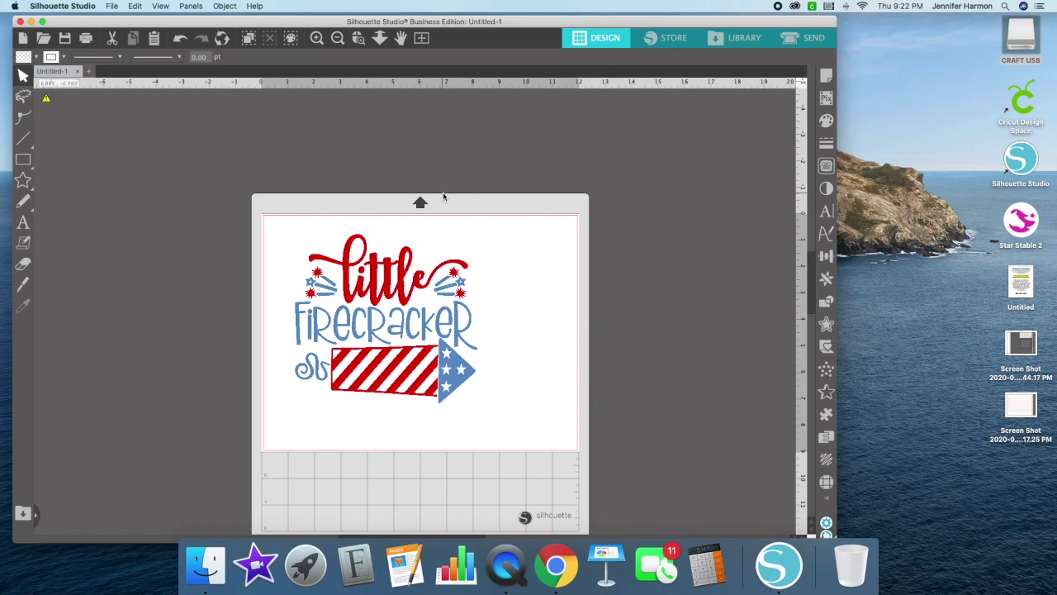
{"action": "scroll", "coordinate": [461, 204], "scroll_direction": "left", "scroll_amount": 1}
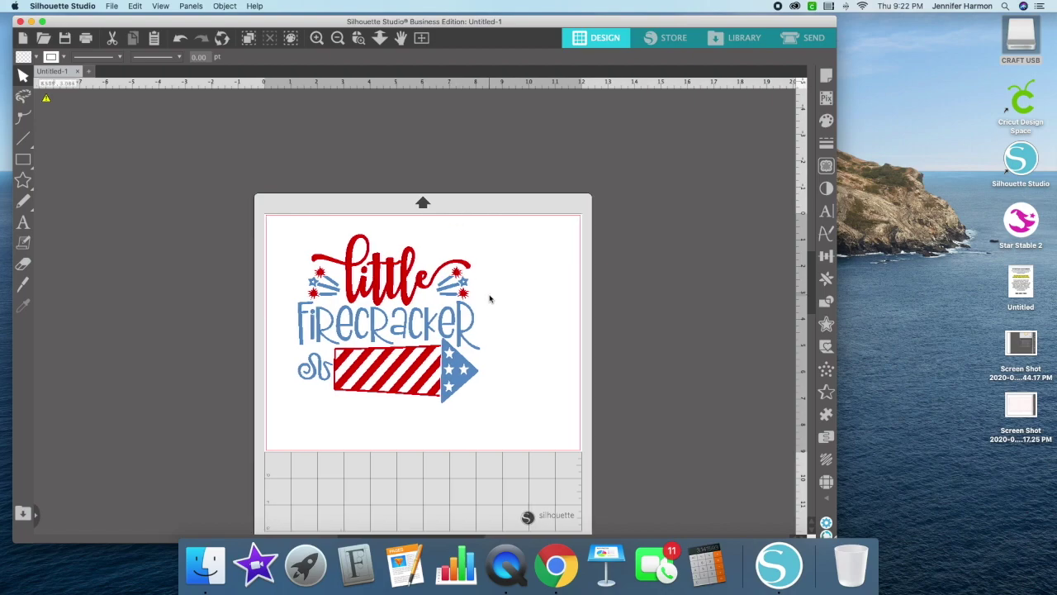
{"action": "left_click", "coordinate": [428, 271]}
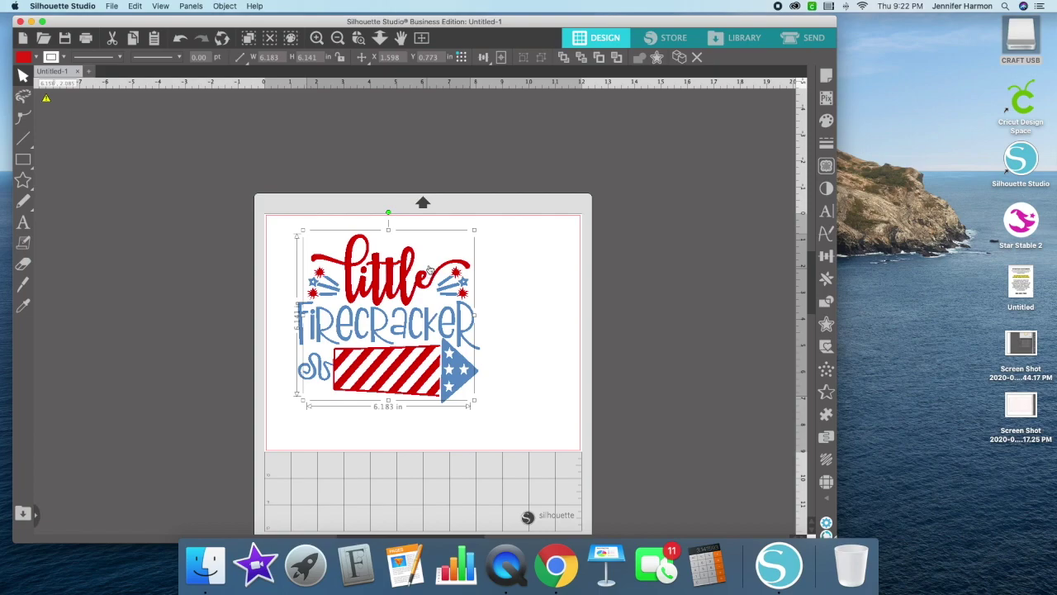
{"action": "left_click", "coordinate": [313, 218]}
{"action": "scroll", "coordinate": [313, 218], "scroll_direction": "right", "scroll_amount": 1}
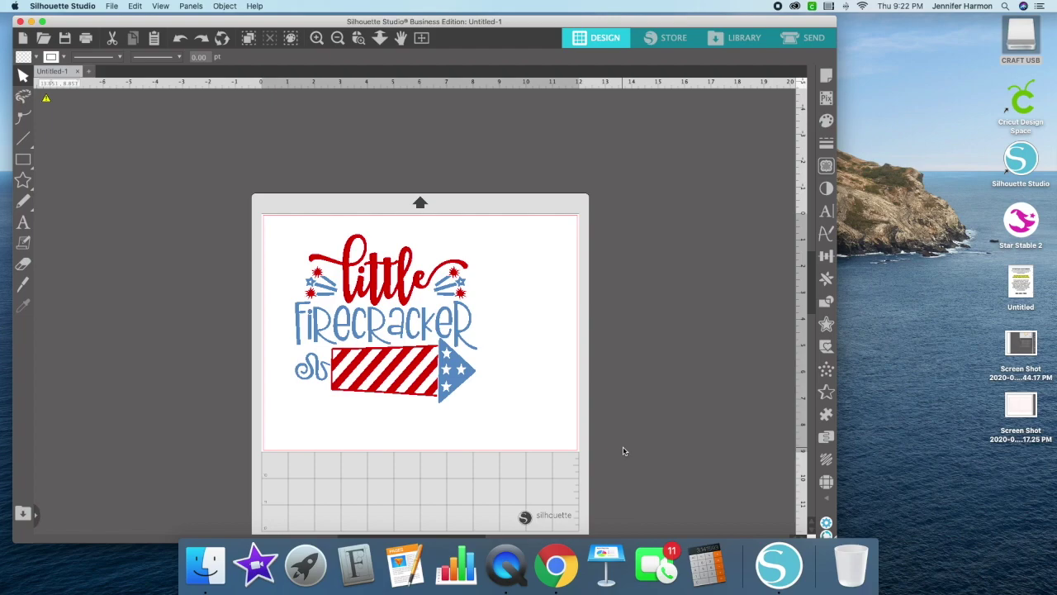
{"action": "left_click_drag", "start_coordinate": [266, 216], "coordinate": [413, 358]}
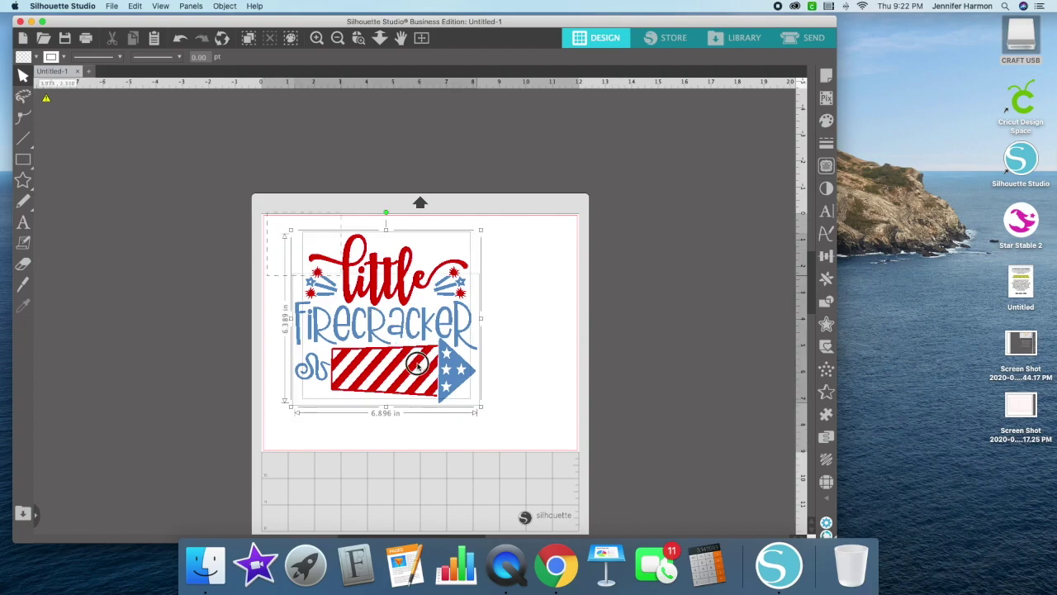
{"action": "left_click", "coordinate": [540, 369]}
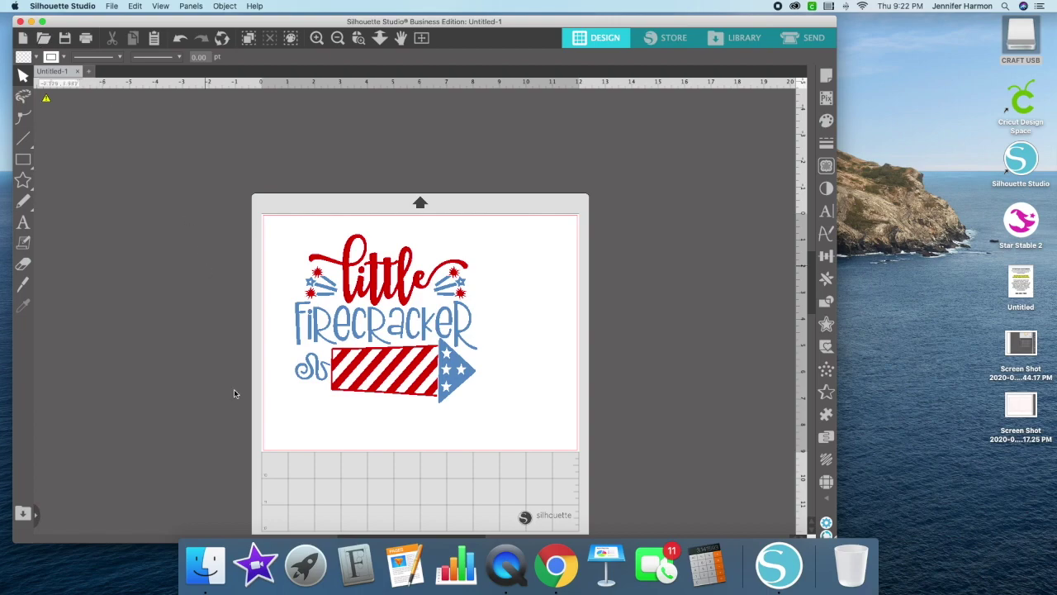
Step: Open the CRAFT USB drive in Finder and go to the 4th Of July folder inside Summer Coordinates
{"action": "double_click", "coordinate": [1020, 34]}
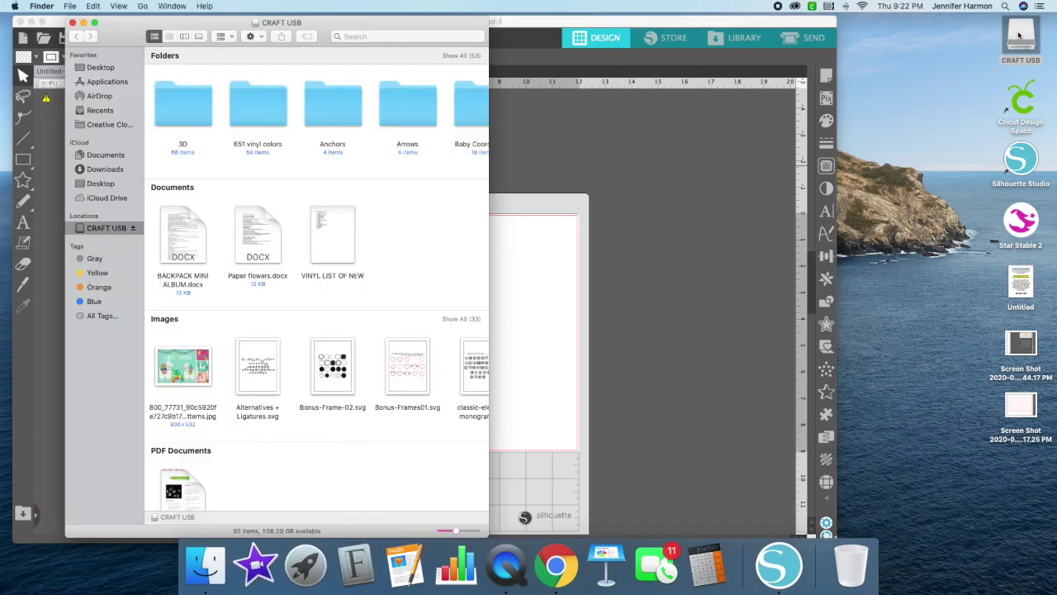
{"action": "left_click", "coordinate": [461, 56]}
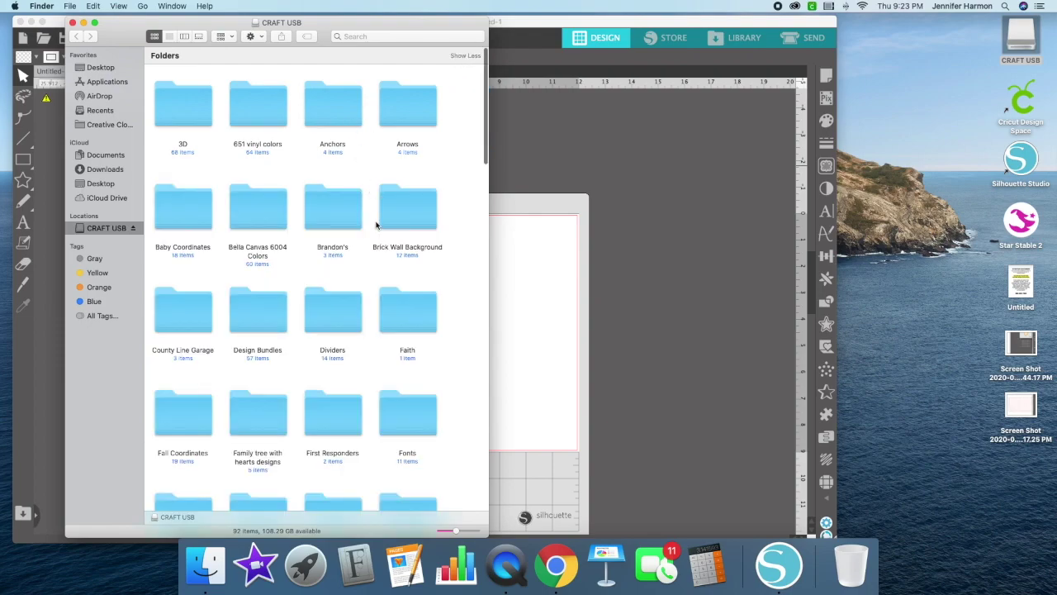
{"action": "scroll", "coordinate": [376, 235], "scroll_direction": "down", "scroll_amount": 3}
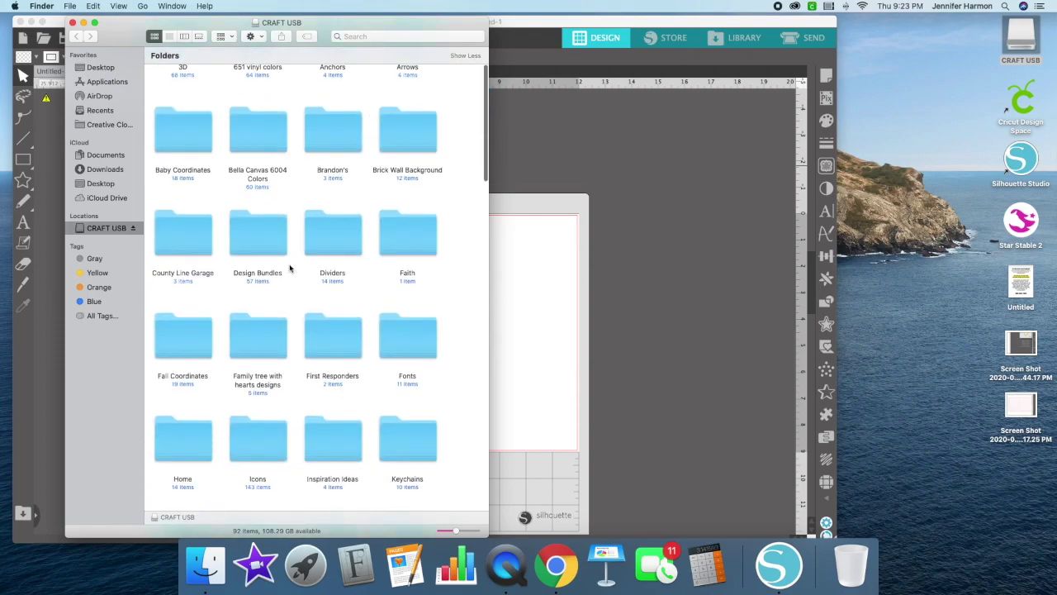
{"action": "scroll", "coordinate": [292, 266], "scroll_direction": "down", "scroll_amount": 10}
{"action": "scroll", "coordinate": [290, 267], "scroll_direction": "down", "scroll_amount": 14}
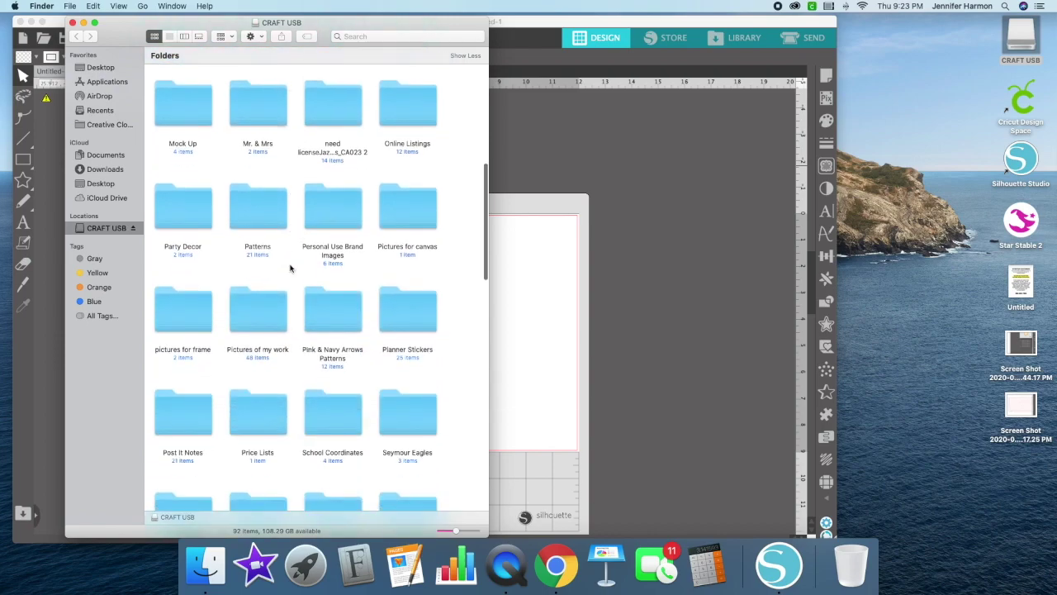
{"action": "scroll", "coordinate": [391, 263], "scroll_direction": "down", "scroll_amount": 3}
{"action": "double_click", "coordinate": [411, 274]}
{"action": "left_click", "coordinate": [200, 93]}
{"action": "double_click", "coordinate": [200, 92]}
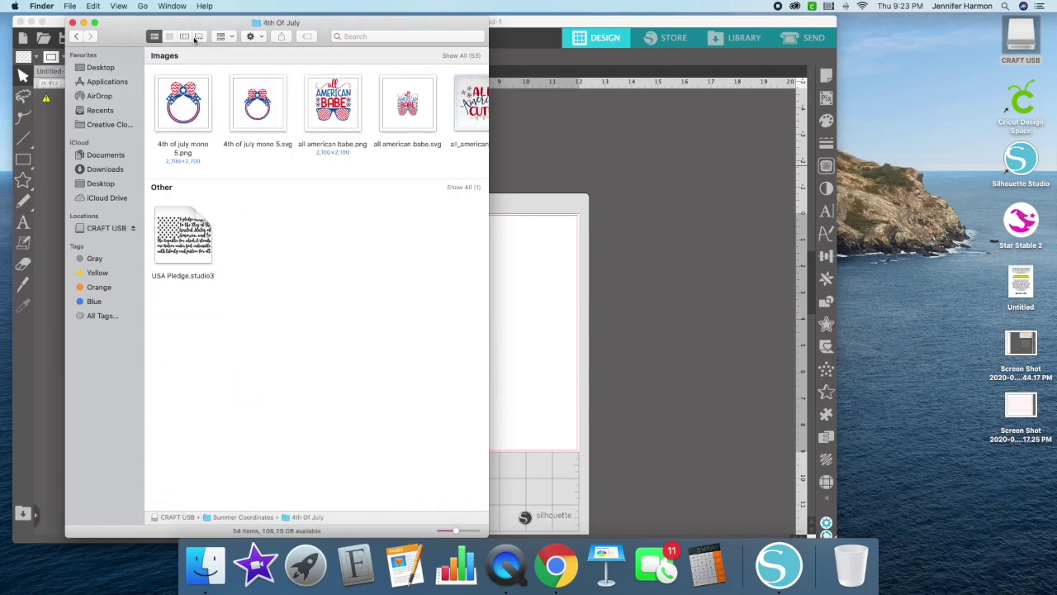
Step: Move the Finder window aside and bring little firecracker.svg from the 4th Of July folder onto the Silhouette Studio canvas
{"action": "left_click_drag", "start_coordinate": [347, 23], "coordinate": [740, 40]}
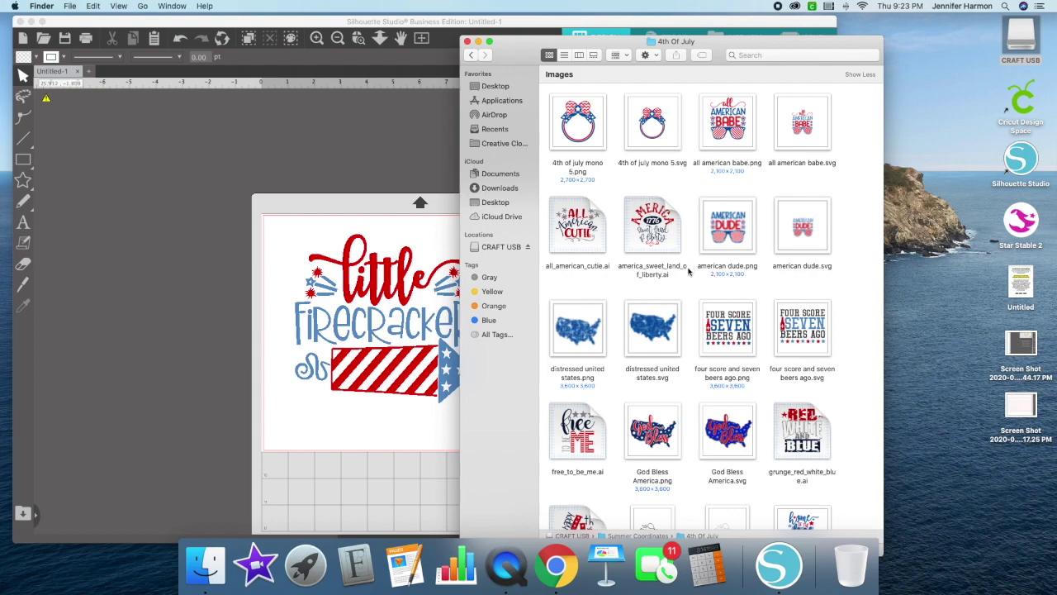
{"action": "scroll", "coordinate": [692, 265], "scroll_direction": "down", "scroll_amount": 6}
{"action": "scroll", "coordinate": [818, 184], "scroll_direction": "down", "scroll_amount": 5}
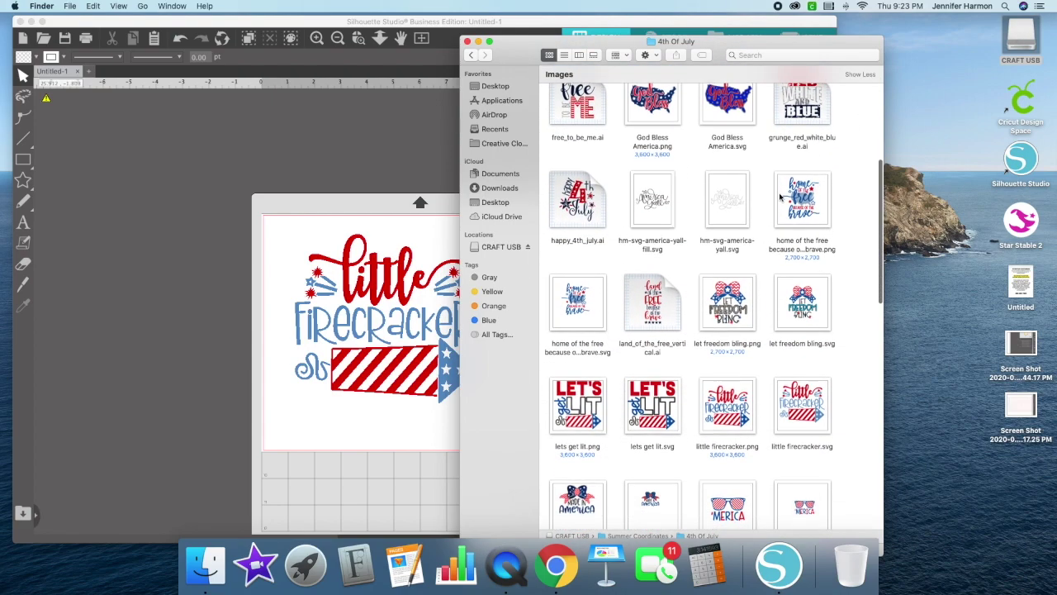
{"action": "scroll", "coordinate": [765, 240], "scroll_direction": "down", "scroll_amount": 1}
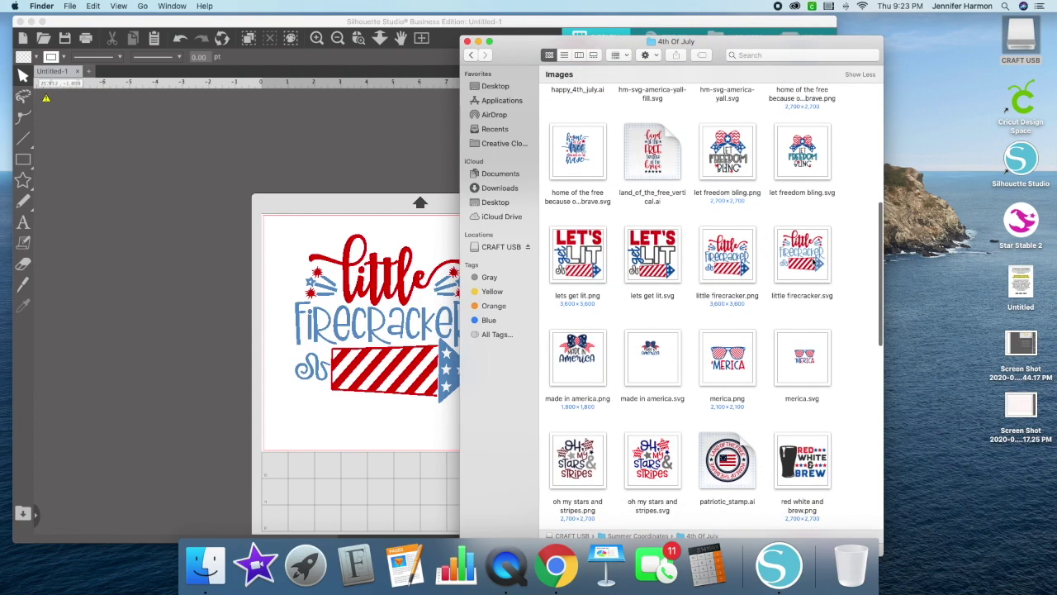
{"action": "left_click", "coordinate": [821, 244]}
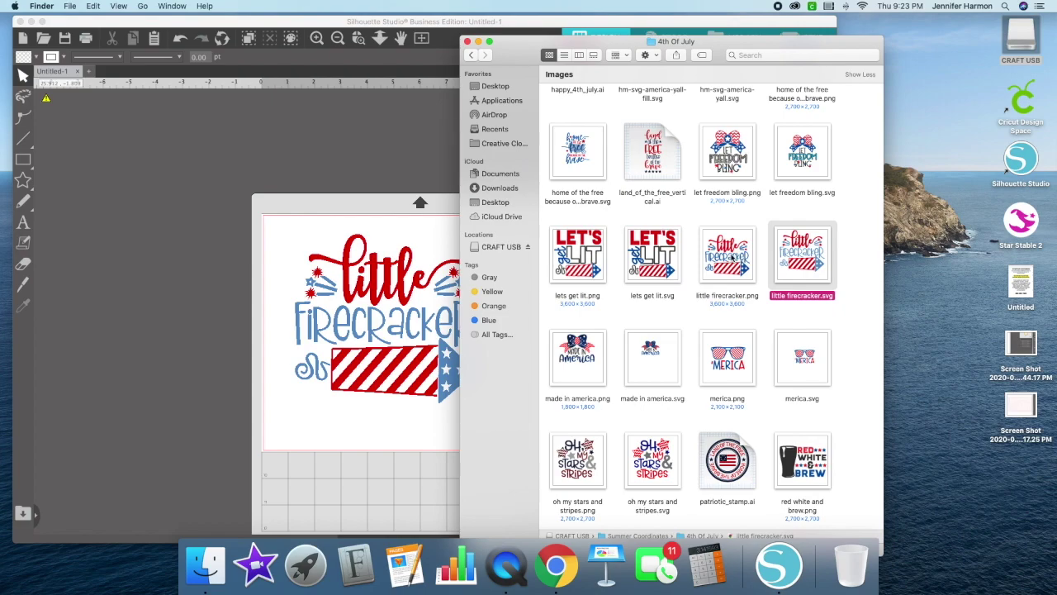
{"action": "left_click", "coordinate": [847, 243]}
{"action": "left_click", "coordinate": [788, 251]}
{"action": "left_click_drag", "start_coordinate": [817, 252], "coordinate": [307, 233]}
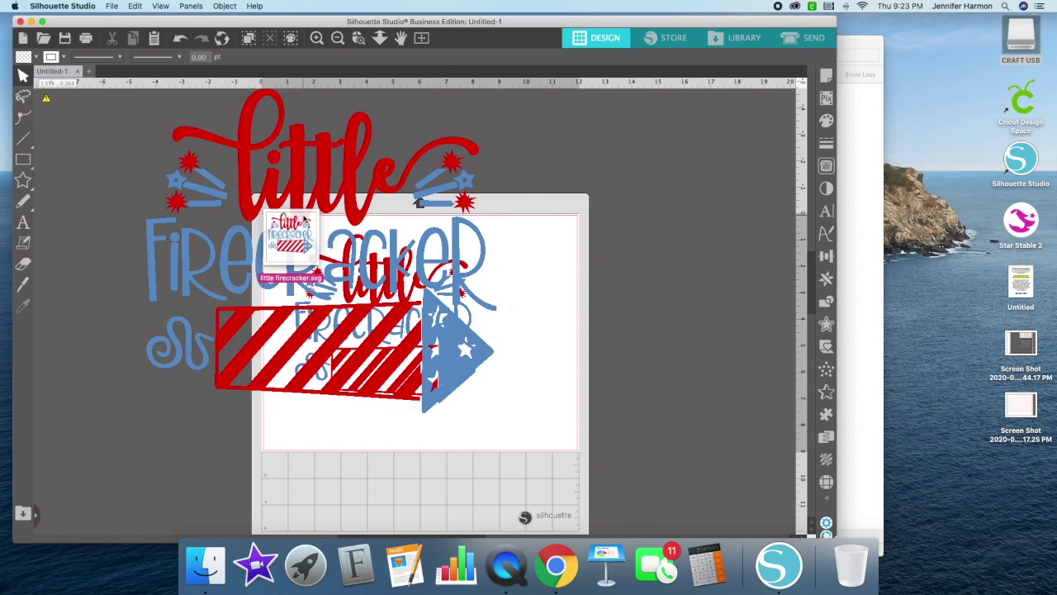
Step: Delete the red and the blue parts of the oversized firecracker design just imported, keeping the smaller original
{"action": "left_click", "coordinate": [418, 165]}
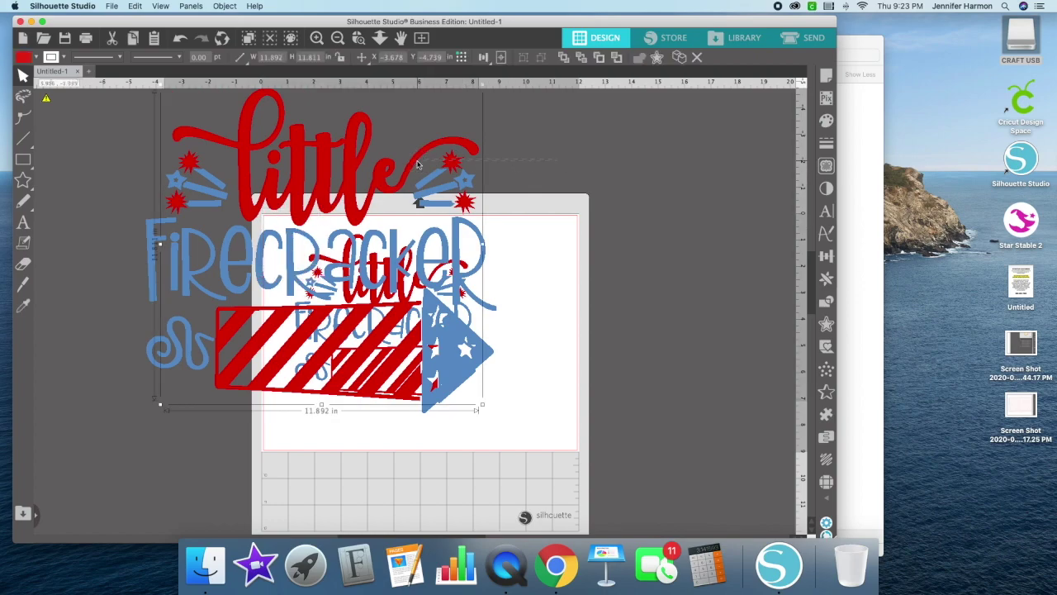
{"action": "key", "text": "Delete"}
{"action": "left_click", "coordinate": [459, 183]}
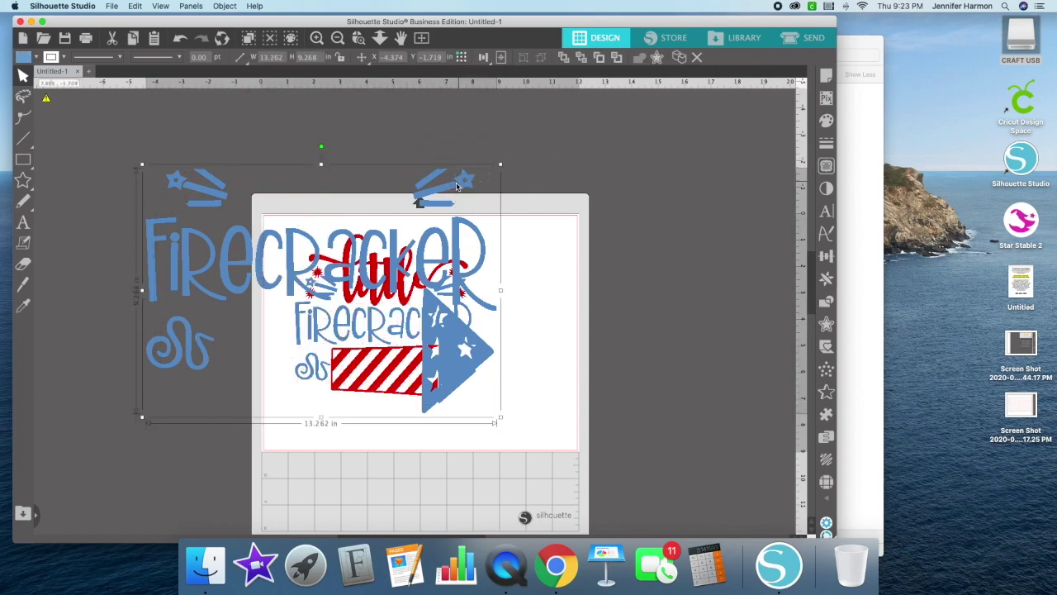
{"action": "key", "text": "Delete"}
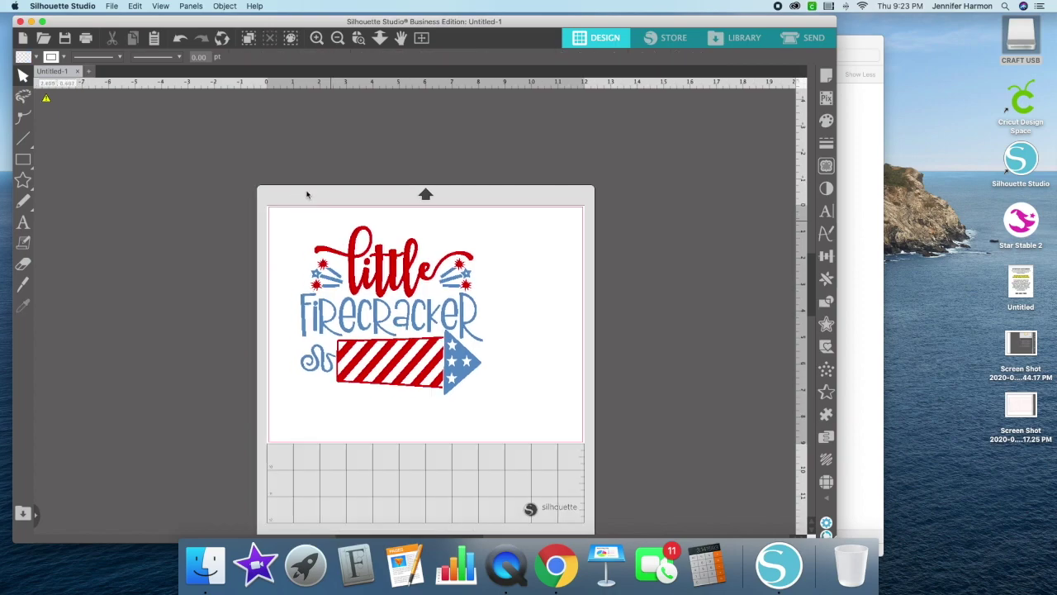
{"action": "scroll", "coordinate": [447, 161], "scroll_direction": "down", "scroll_amount": 1}
{"action": "scroll", "coordinate": [447, 161], "scroll_direction": "down", "scroll_amount": 1}
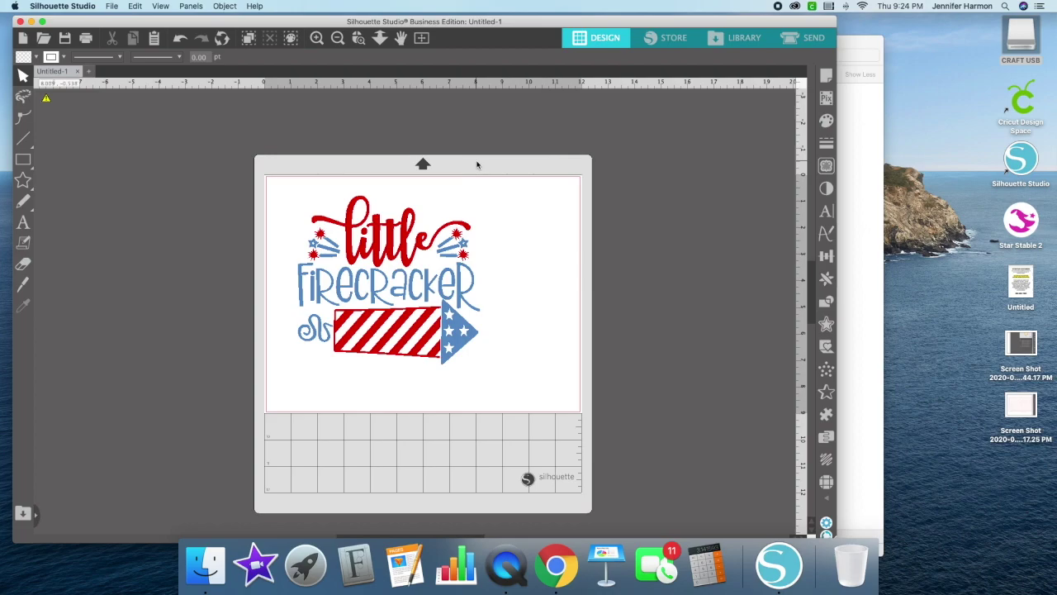
{"action": "scroll", "coordinate": [461, 177], "scroll_direction": "left", "scroll_amount": 3}
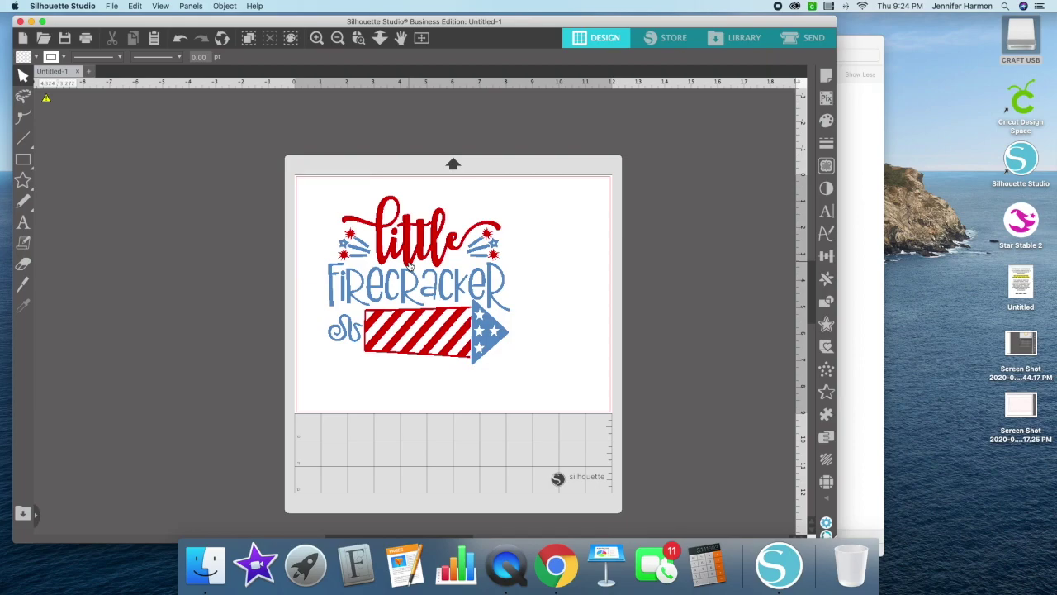
{"action": "scroll", "coordinate": [405, 186], "scroll_direction": "left", "scroll_amount": 1}
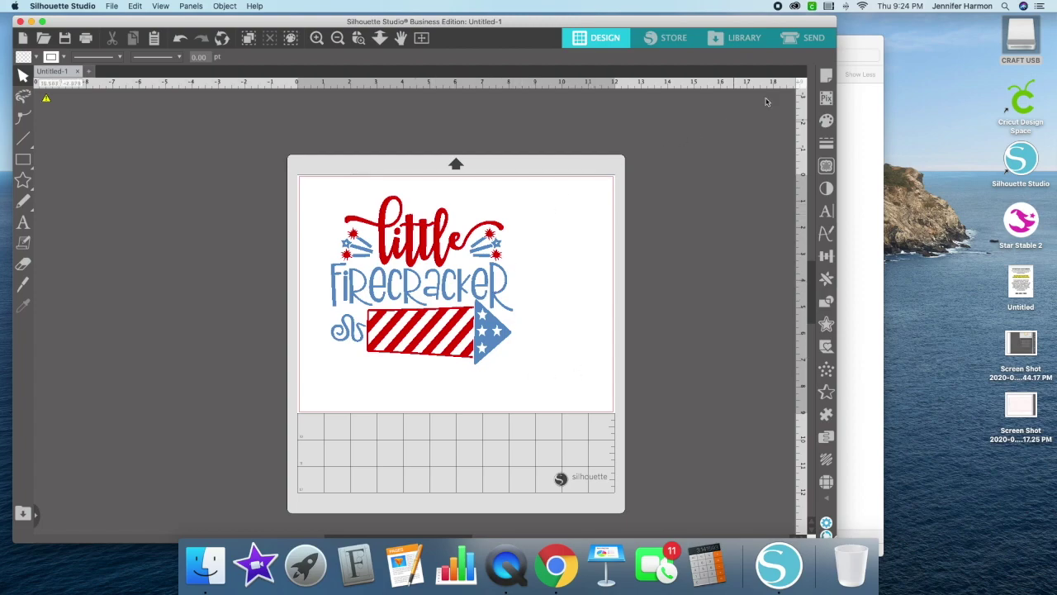
Step: Open the page setup and reduce the custom media width to 9.875 in
{"action": "left_click", "coordinate": [825, 77]}
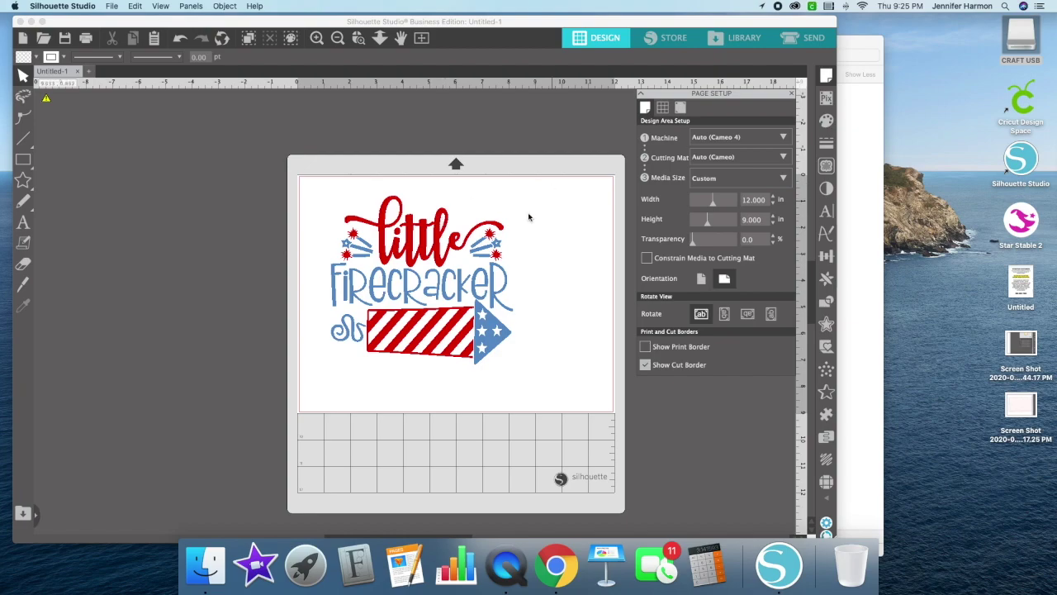
{"action": "left_click", "coordinate": [711, 180]}
{"action": "left_click", "coordinate": [713, 188]}
{"action": "left_click_drag", "start_coordinate": [714, 203], "coordinate": [708, 206]}
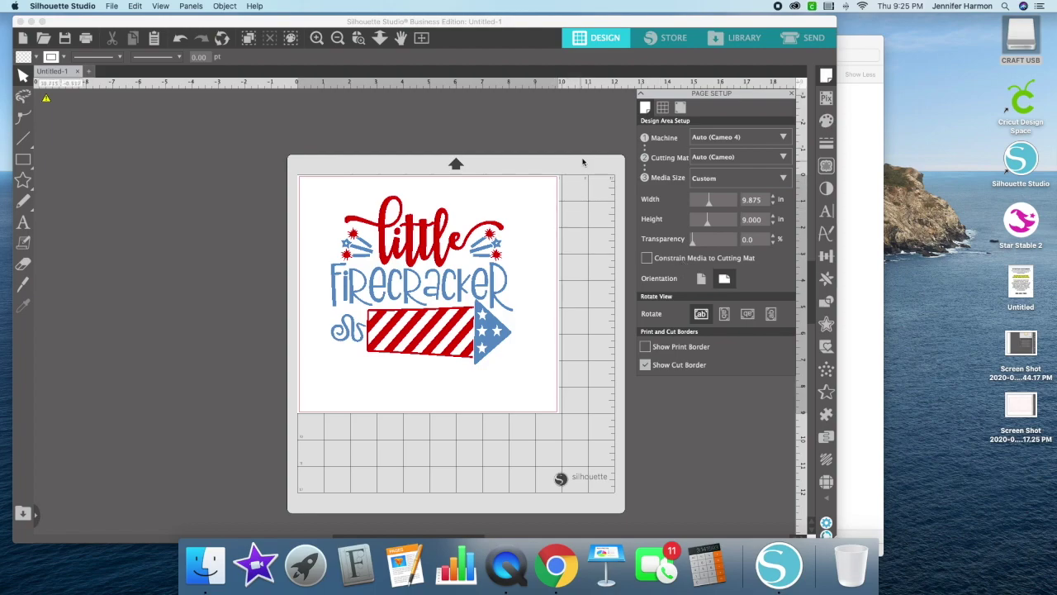
Step: Set the media size to 12x12 so the page covers the full cutting mat
{"action": "left_click", "coordinate": [718, 181]}
{"action": "left_click", "coordinate": [717, 181]}
{"action": "left_click", "coordinate": [717, 181]}
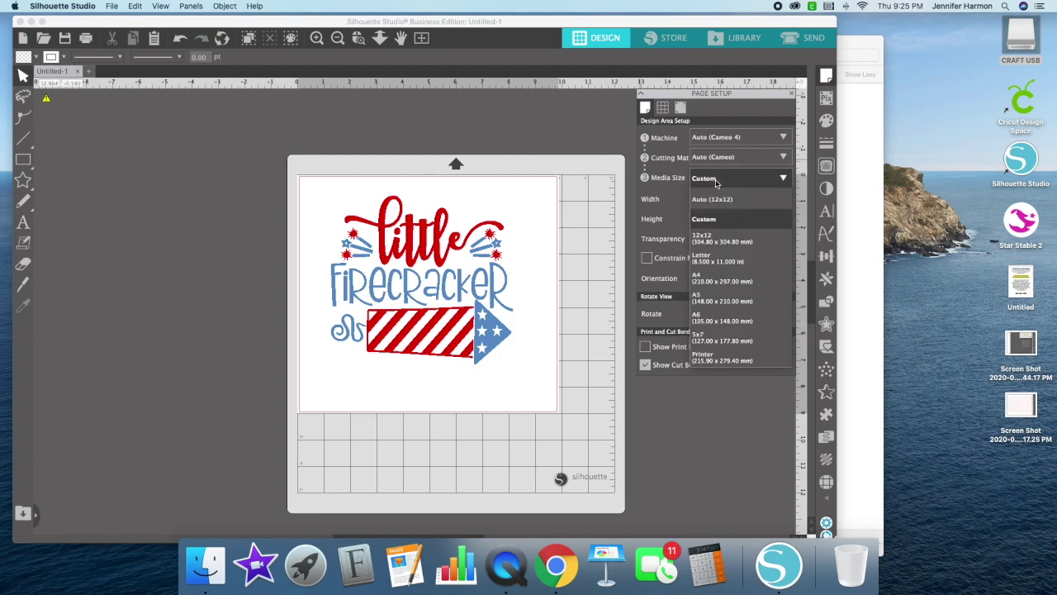
{"action": "left_click", "coordinate": [718, 182]}
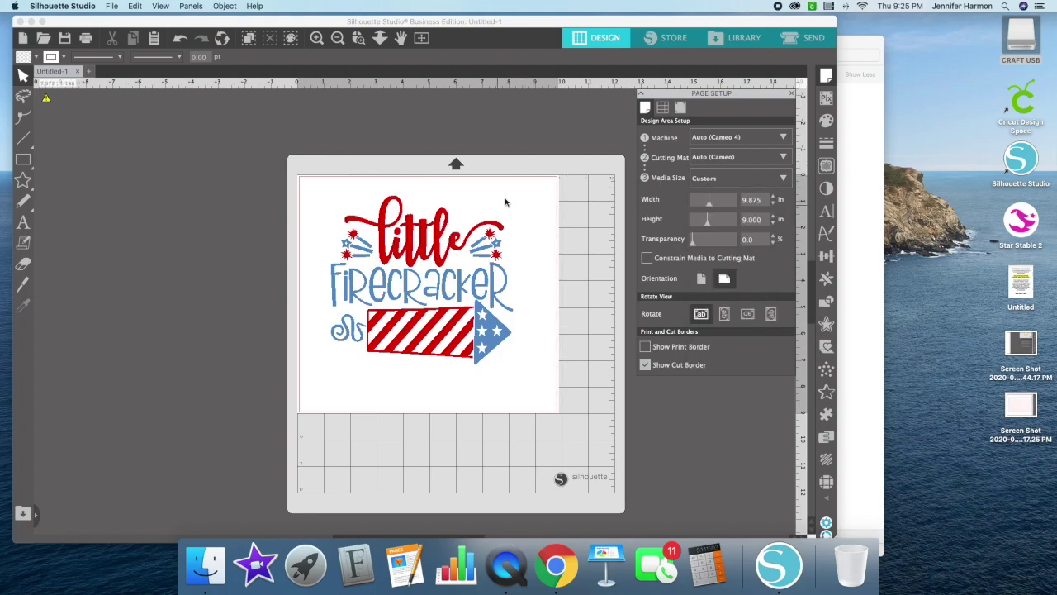
{"action": "left_click", "coordinate": [718, 178]}
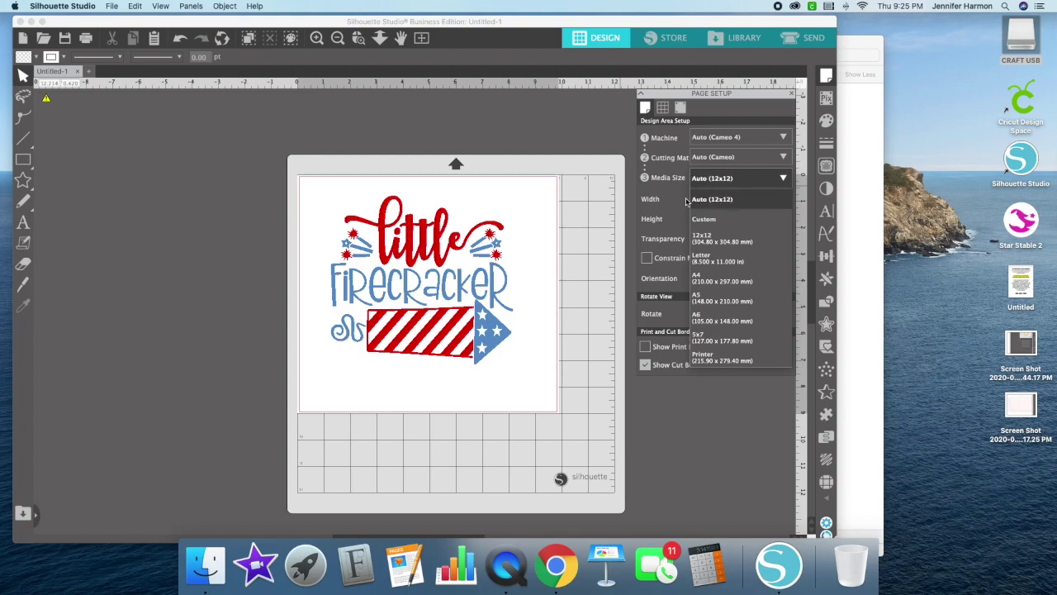
{"action": "left_click", "coordinate": [714, 197]}
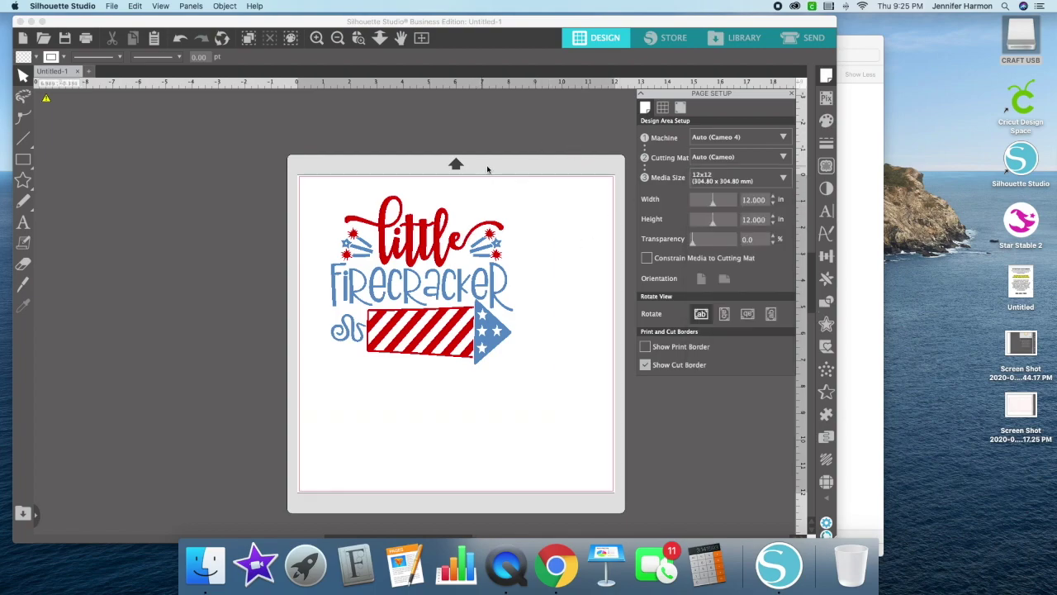
{"action": "left_click_drag", "start_coordinate": [348, 208], "coordinate": [472, 360]}
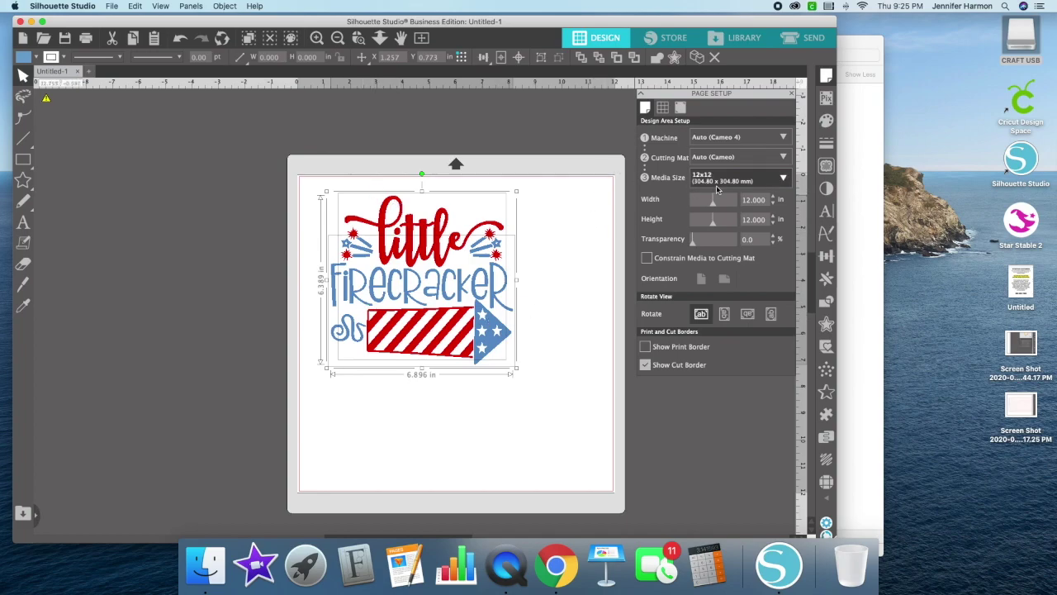
{"action": "left_click", "coordinate": [577, 192]}
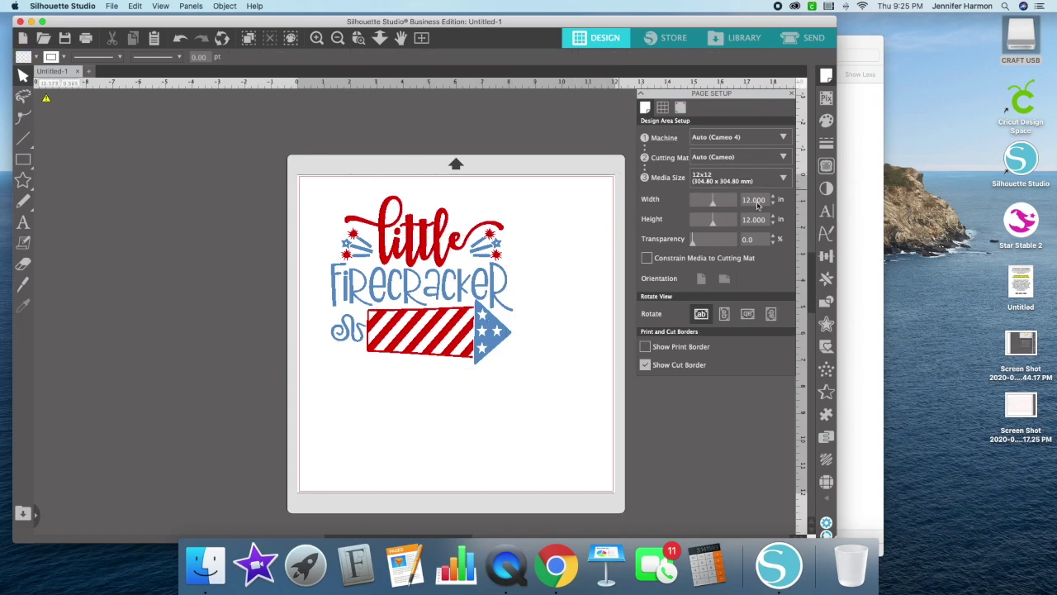
Step: Try out the cutting mat options Auto (Cameo) and None, ending on None
{"action": "left_click", "coordinate": [717, 157]}
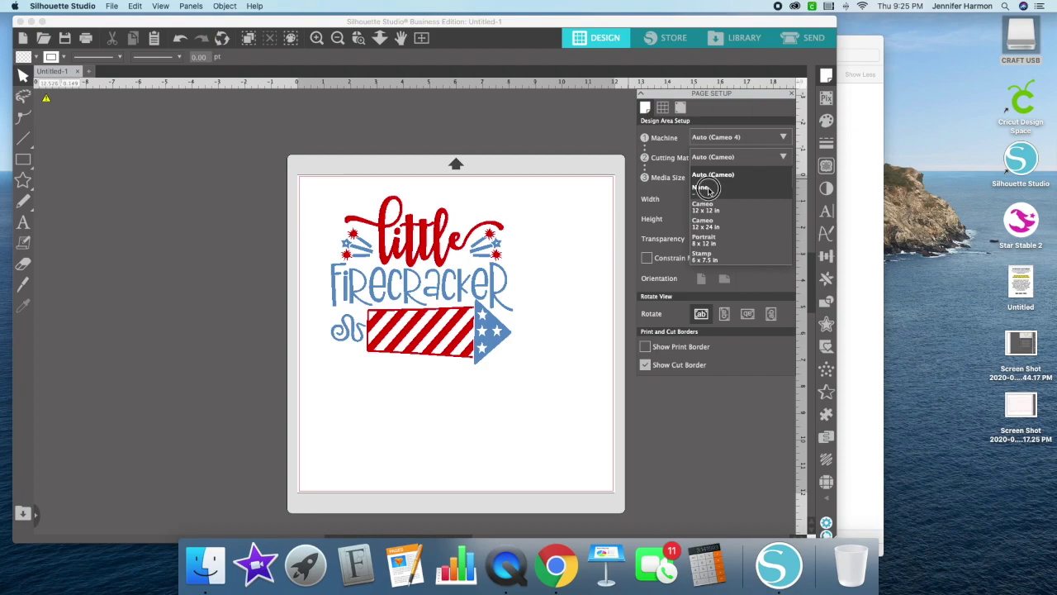
{"action": "left_click", "coordinate": [703, 187]}
{"action": "left_click", "coordinate": [708, 162]}
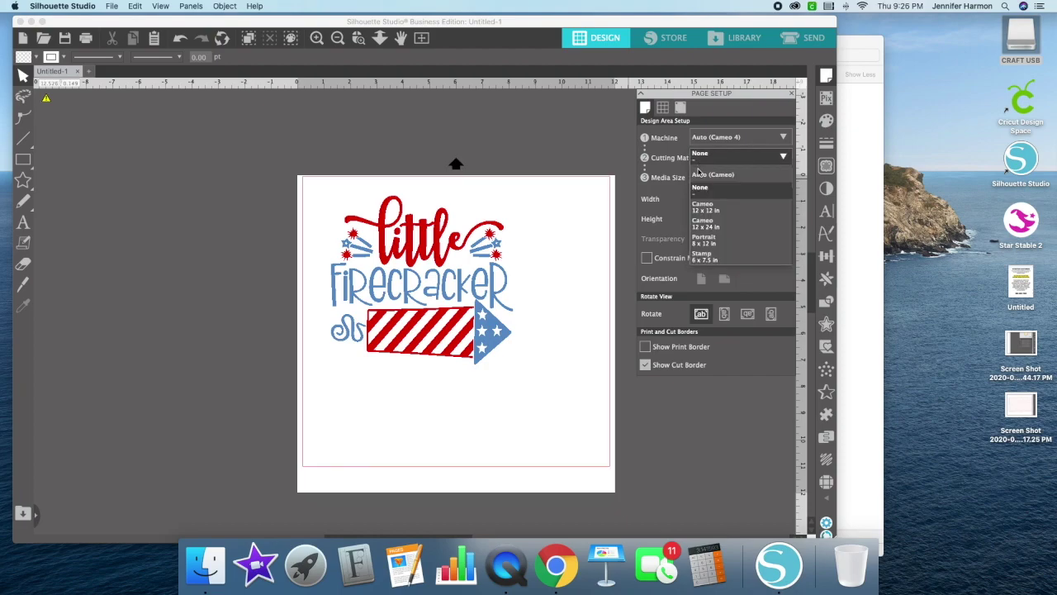
{"action": "left_click", "coordinate": [705, 162]}
{"action": "left_click", "coordinate": [705, 162]}
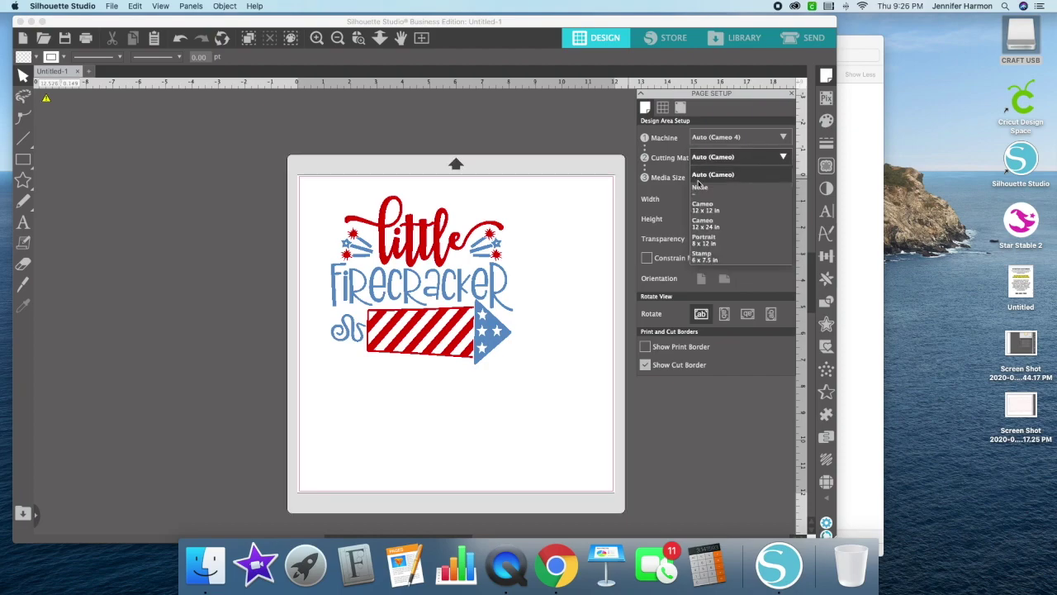
{"action": "left_click", "coordinate": [704, 187]}
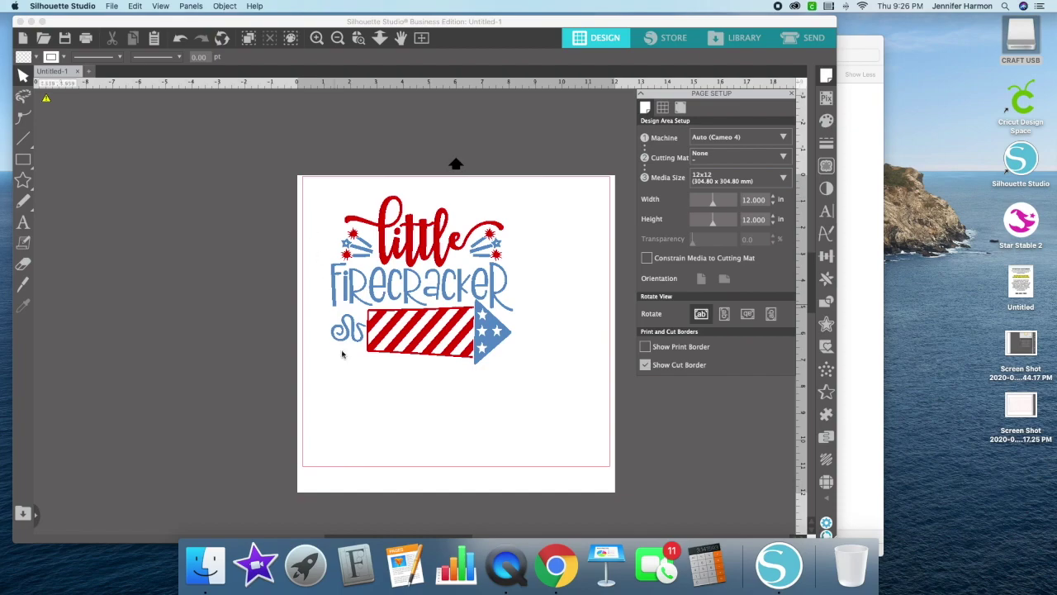
Step: Set the cutting mat back to Auto (Cameo) in the page setup
{"action": "left_click", "coordinate": [726, 171]}
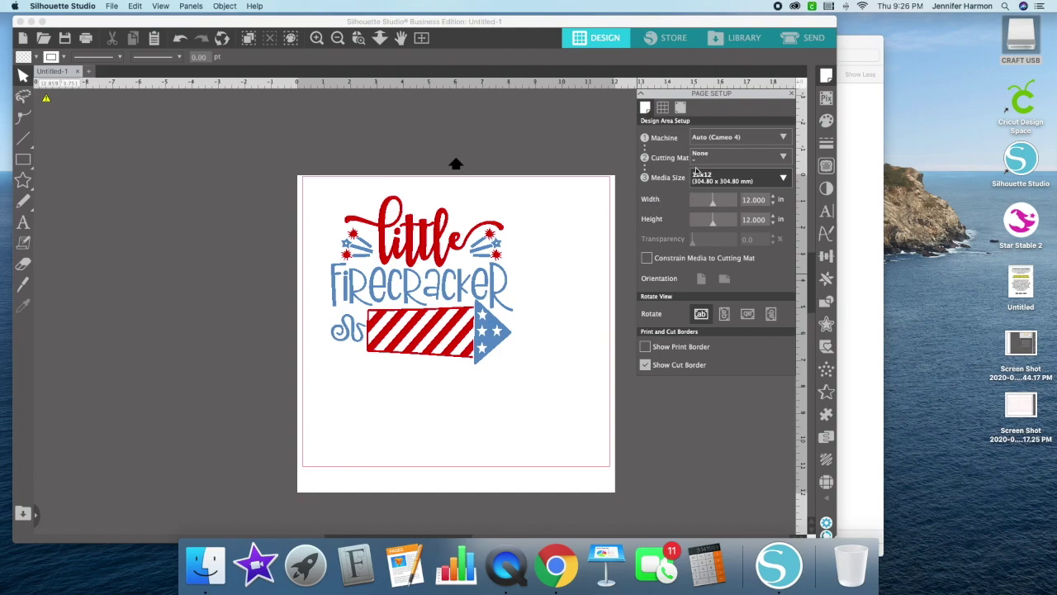
{"action": "left_click", "coordinate": [704, 164]}
{"action": "left_click", "coordinate": [706, 180]}
{"action": "left_click", "coordinate": [702, 179]}
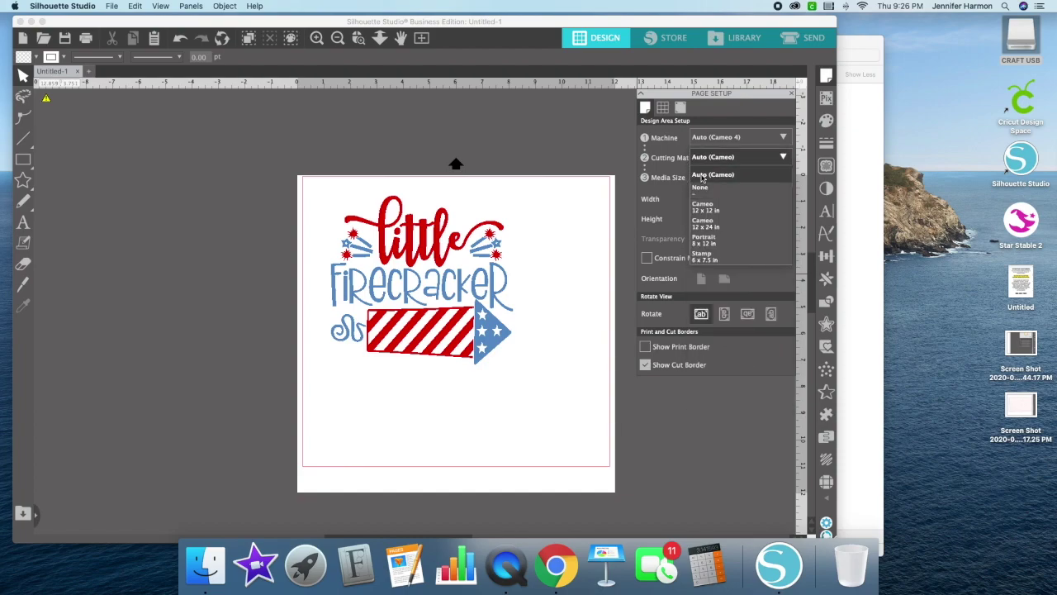
Step: Apply the Auto (Cameo) cutting mat and preview the print border, turning it off again
{"action": "left_click", "coordinate": [702, 178]}
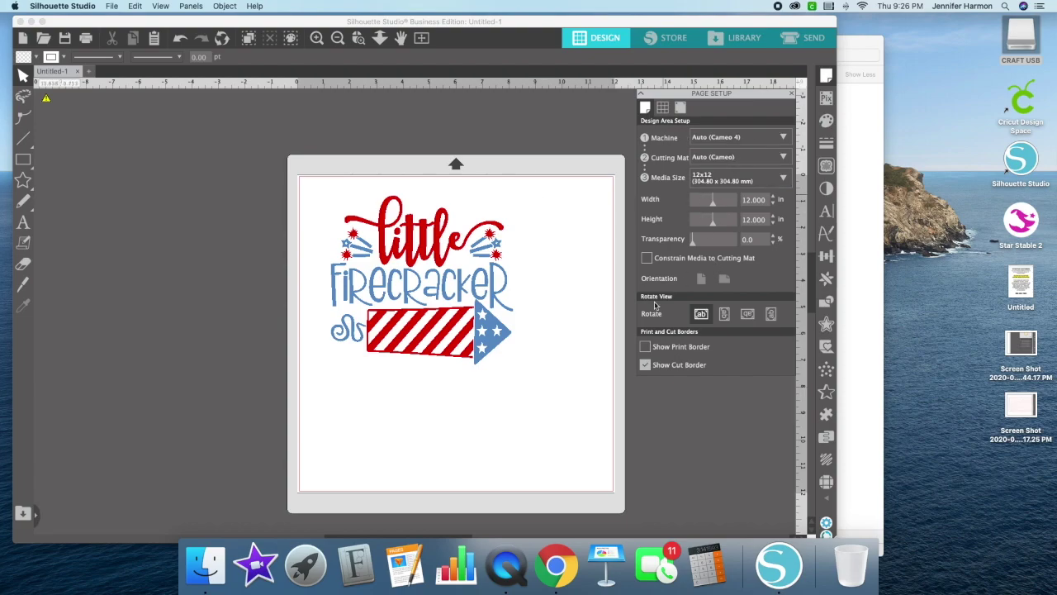
{"action": "left_click", "coordinate": [669, 351]}
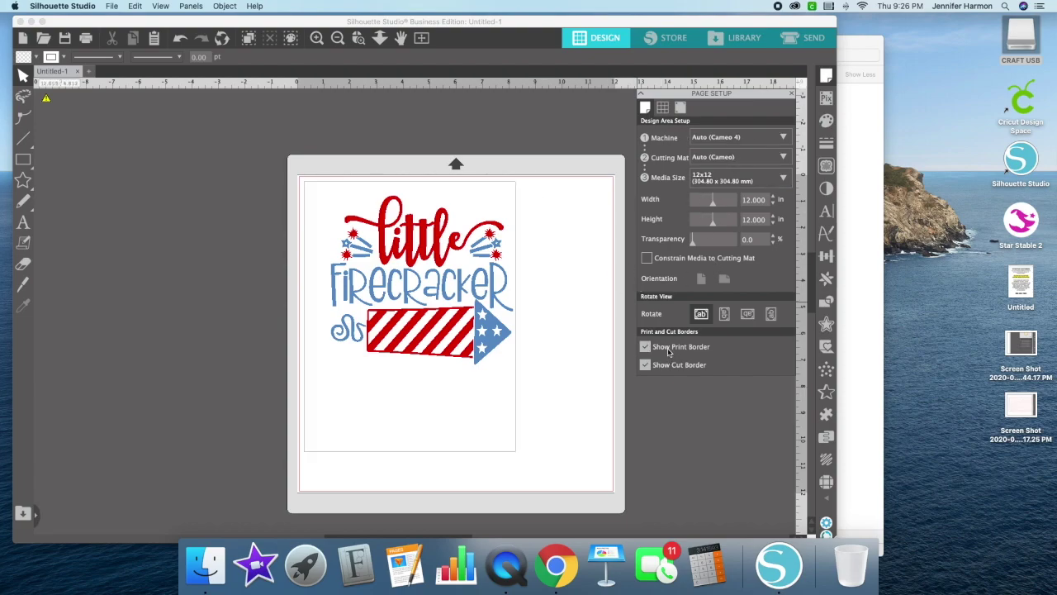
{"action": "left_click", "coordinate": [670, 351]}
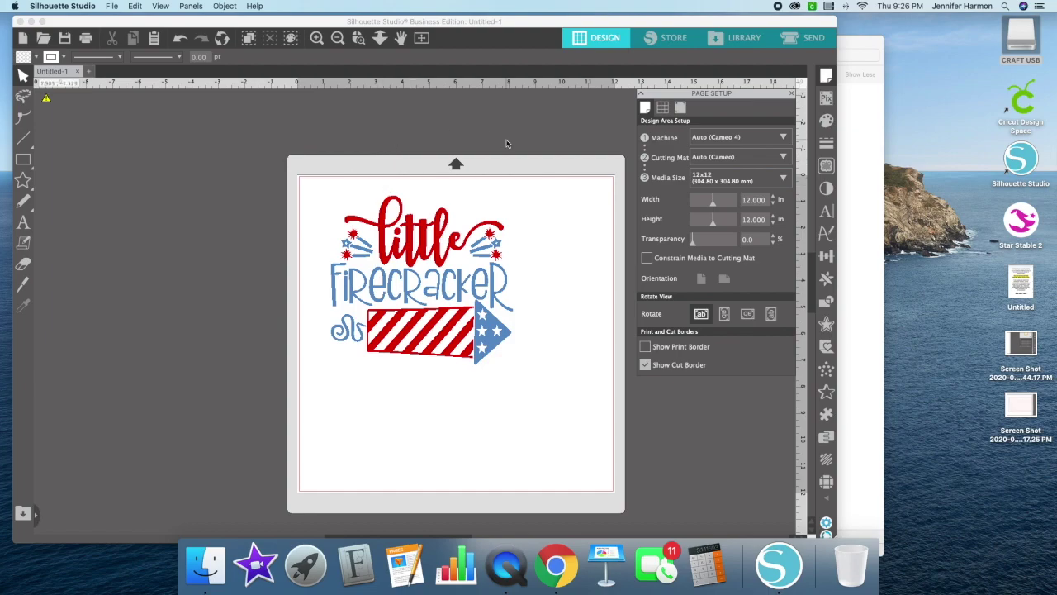
Step: Turn off Snap to Guides in the grid settings and return to the design area setup
{"action": "left_click", "coordinate": [662, 113]}
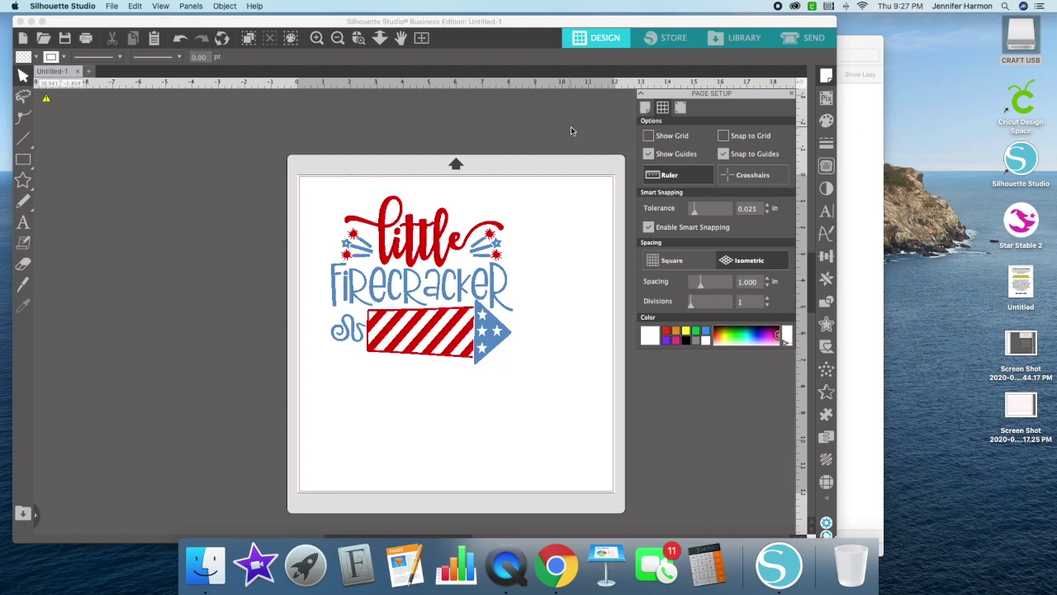
{"action": "scroll", "coordinate": [573, 131], "scroll_direction": "left", "scroll_amount": 2}
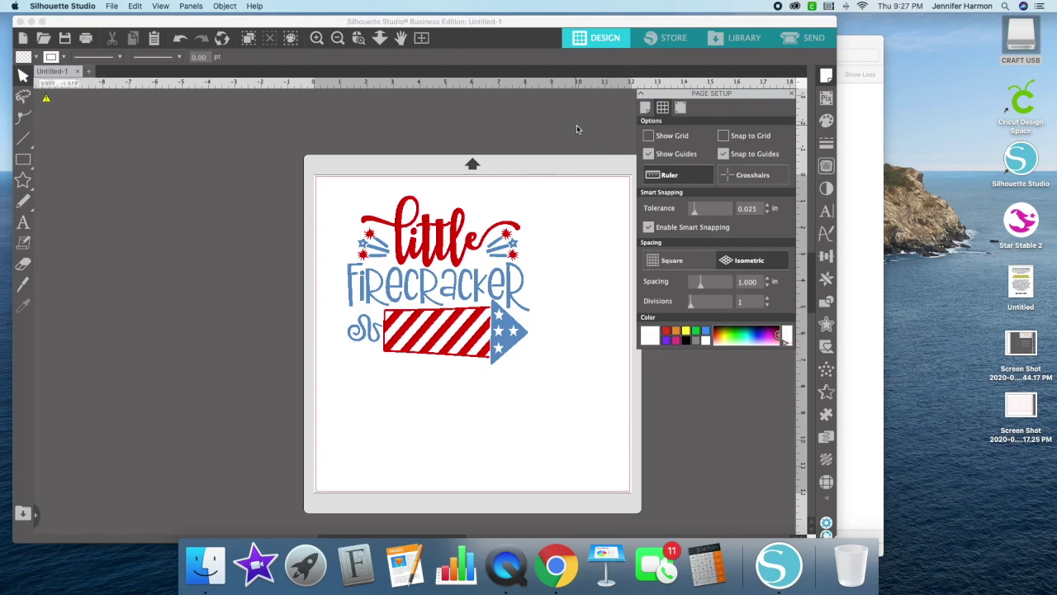
{"action": "scroll", "coordinate": [577, 126], "scroll_direction": "right", "scroll_amount": 3}
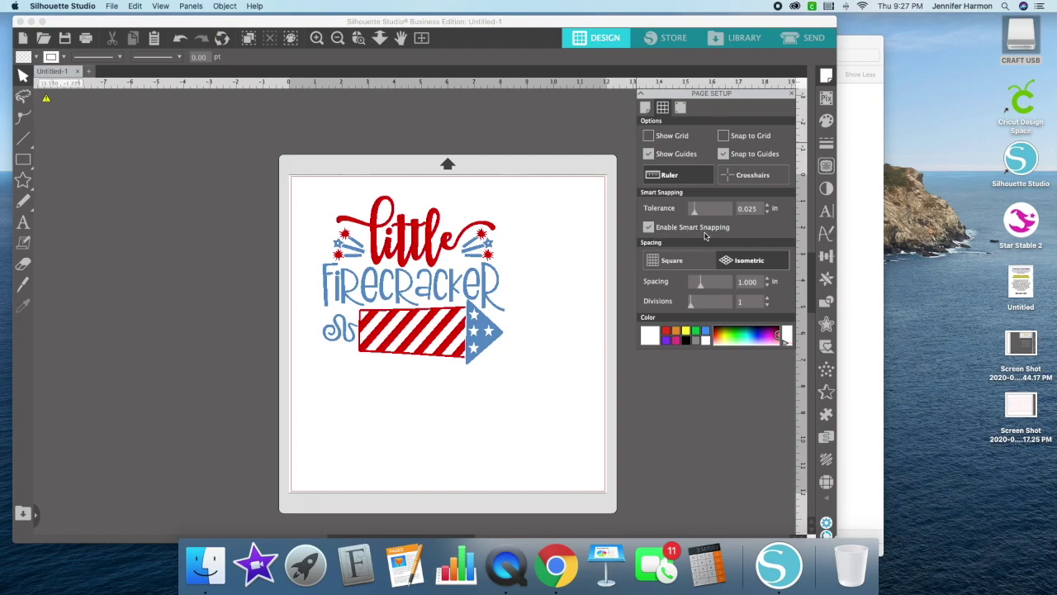
{"action": "left_click", "coordinate": [724, 154]}
{"action": "left_click", "coordinate": [646, 107]}
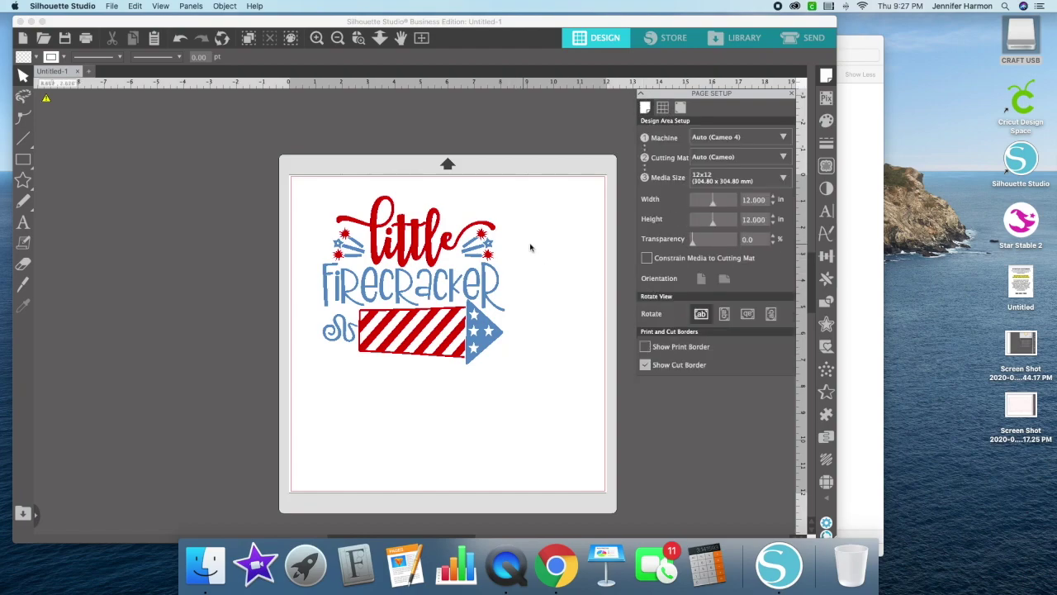
Step: Set the media size to Letter (8.500 x 11.000 in) and check the page's grid settings
{"action": "left_click", "coordinate": [706, 185]}
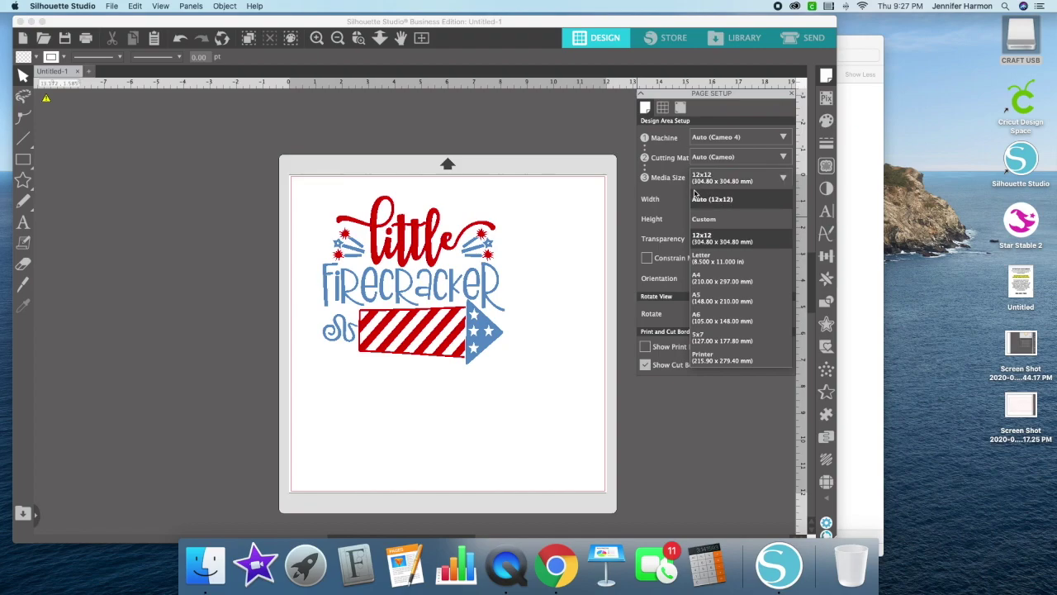
{"action": "left_click", "coordinate": [719, 262]}
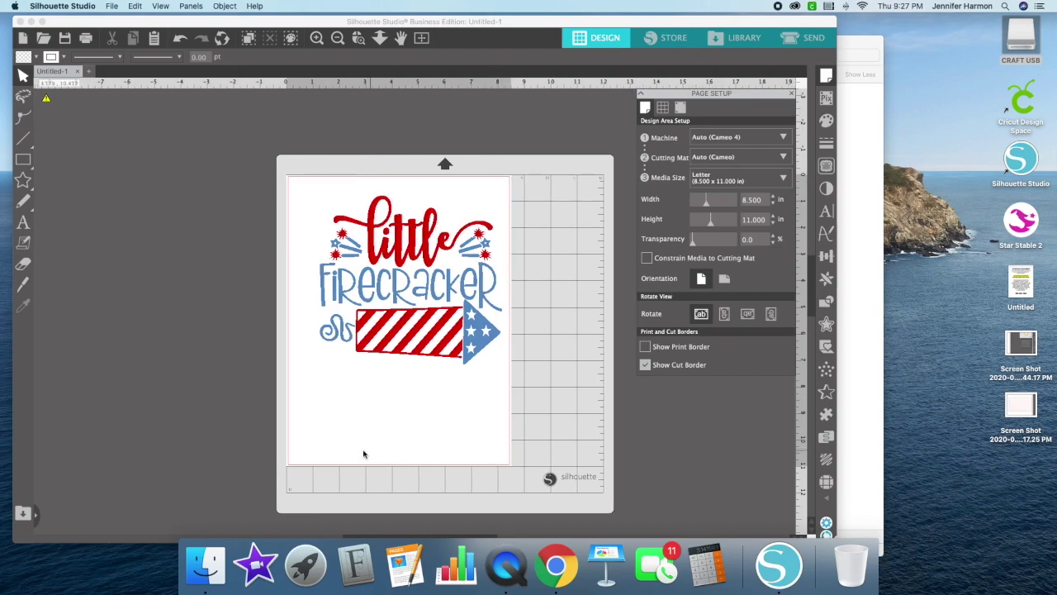
{"action": "left_click", "coordinate": [680, 108]}
{"action": "left_click", "coordinate": [662, 109]}
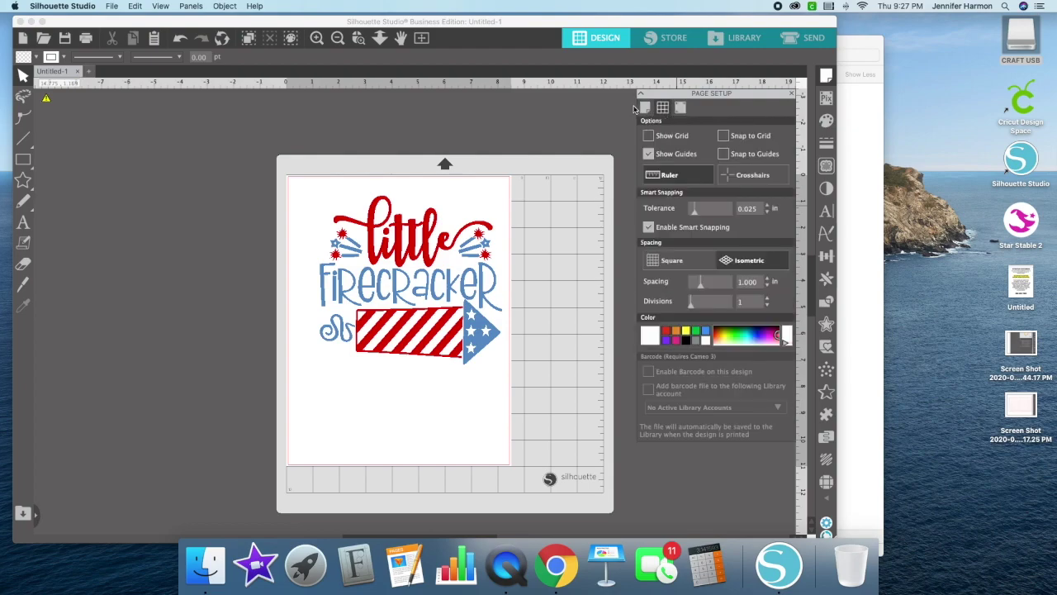
{"action": "left_click", "coordinate": [644, 108]}
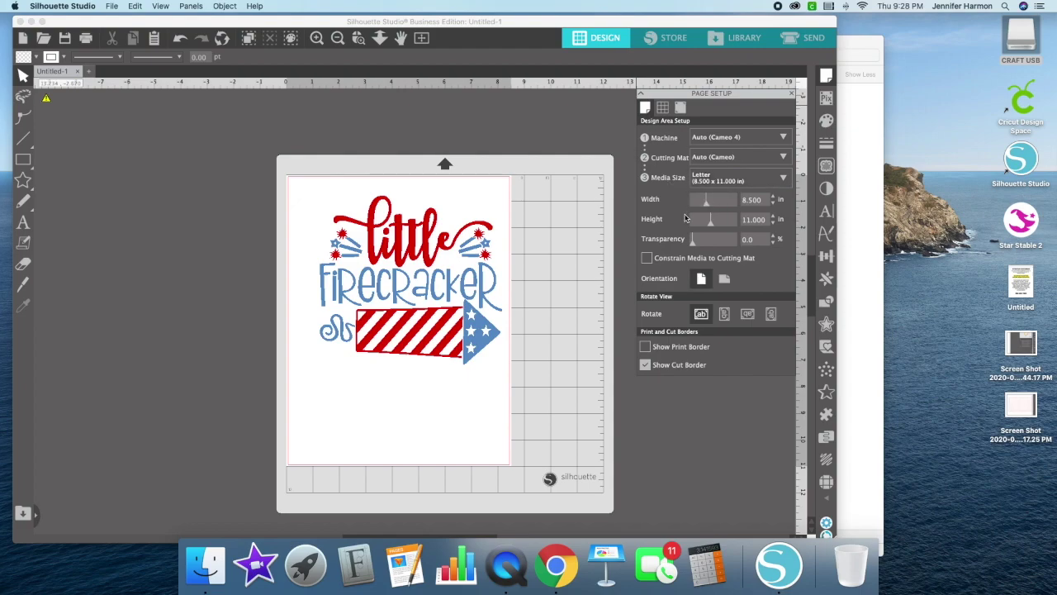
Step: Preview the page at 100% transparency, reset it to 0 and close the page setup
{"action": "left_click_drag", "start_coordinate": [692, 241], "coordinate": [752, 252]}
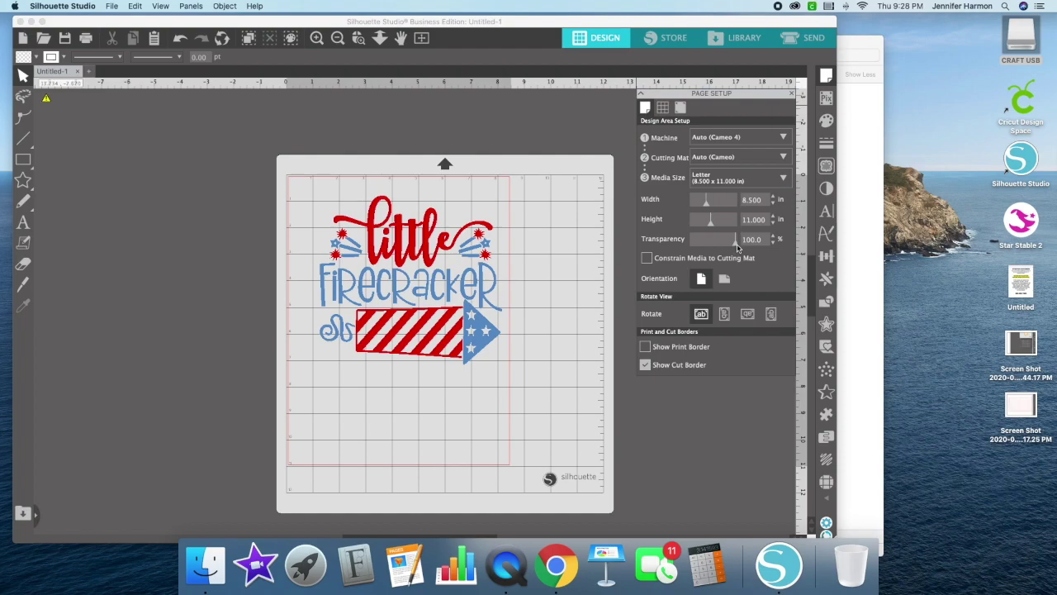
{"action": "left_click_drag", "start_coordinate": [738, 247], "coordinate": [669, 244]}
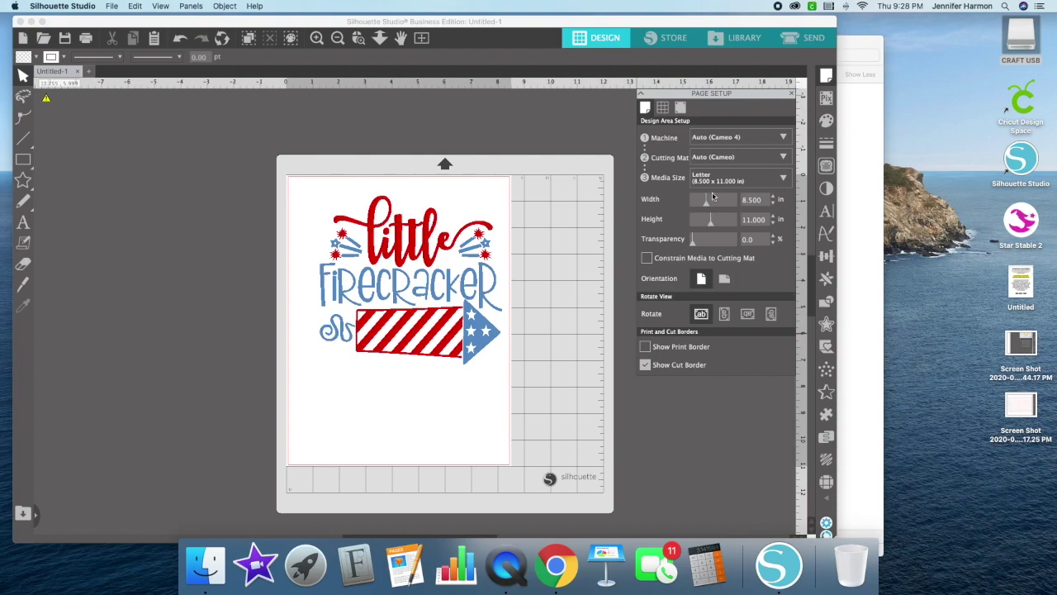
{"action": "left_click", "coordinate": [791, 93]}
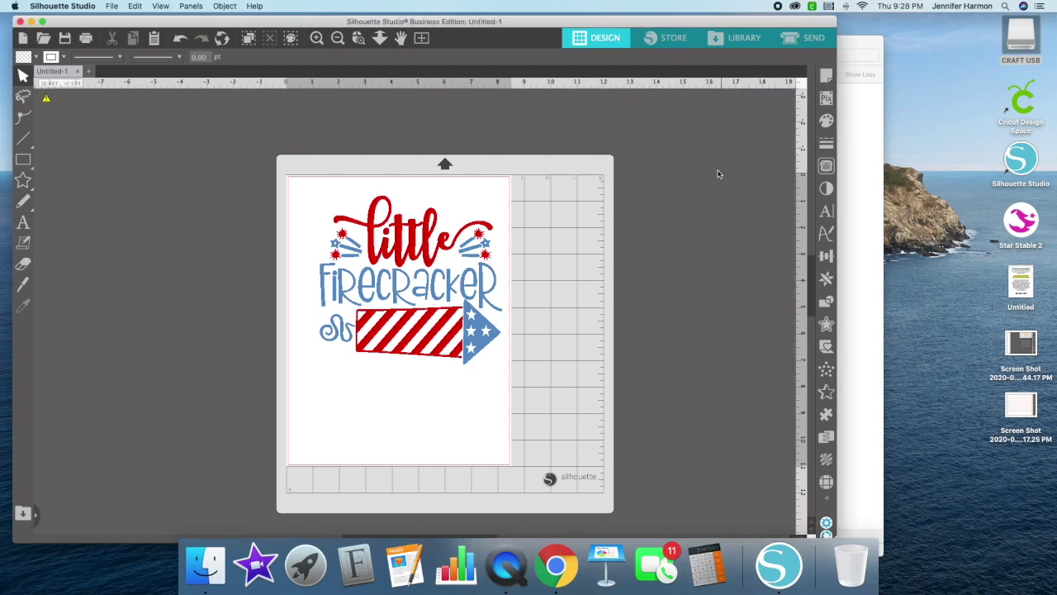
{"action": "key", "text": "super+a"}
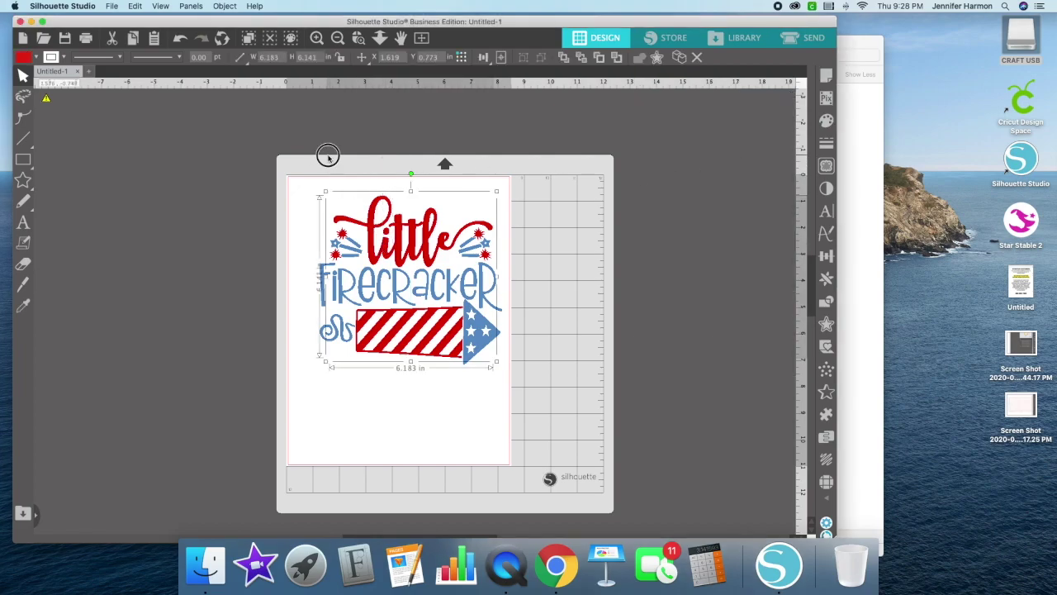
{"action": "left_click", "coordinate": [180, 38]}
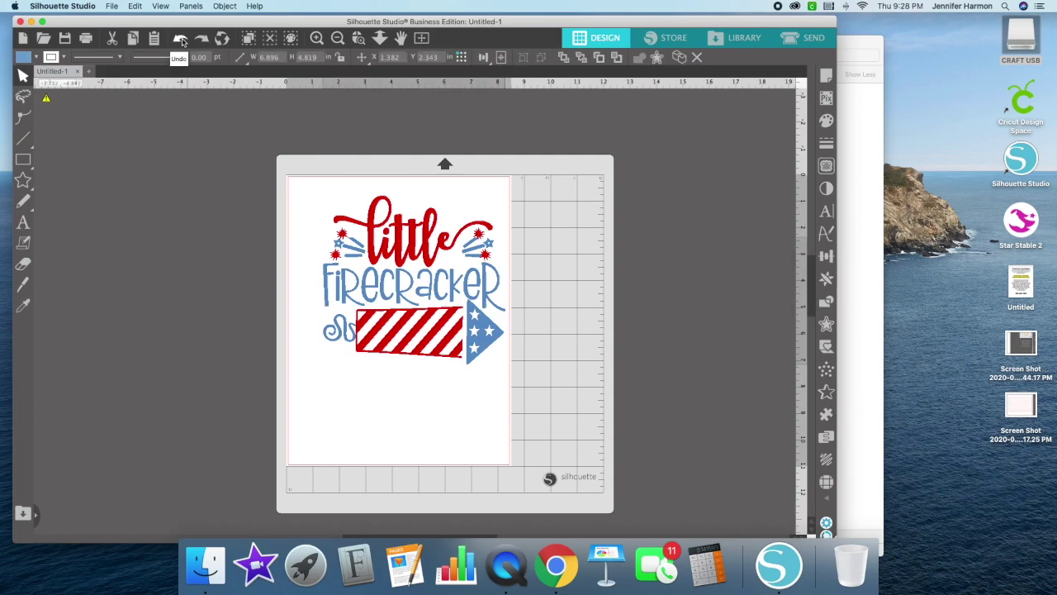
{"action": "left_click", "coordinate": [180, 38]}
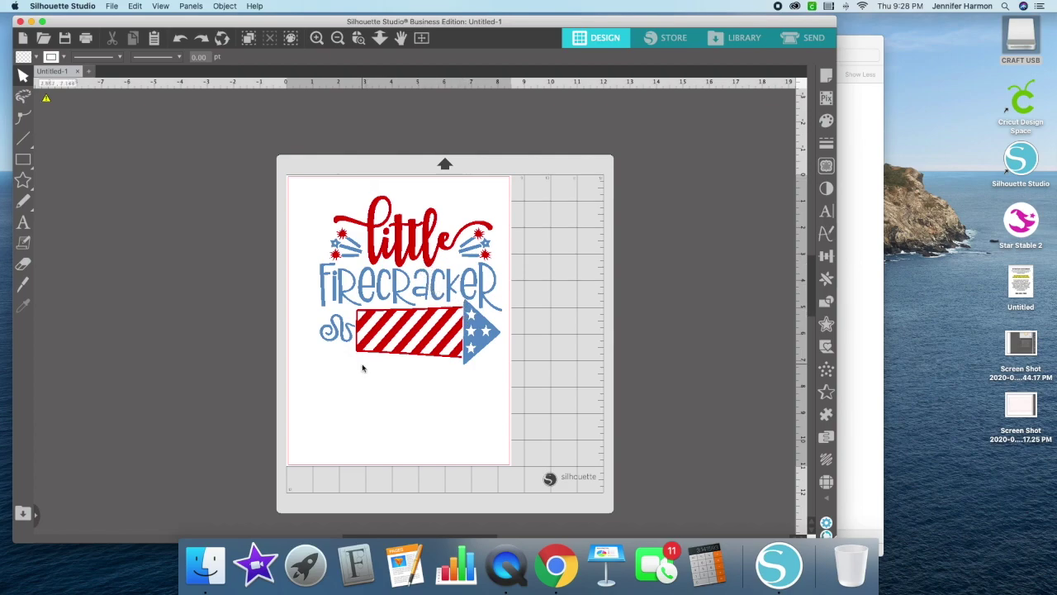
Step: Bring up the Select by Color options and set them to select by line color
{"action": "scroll", "coordinate": [369, 261], "scroll_direction": "left", "scroll_amount": 1}
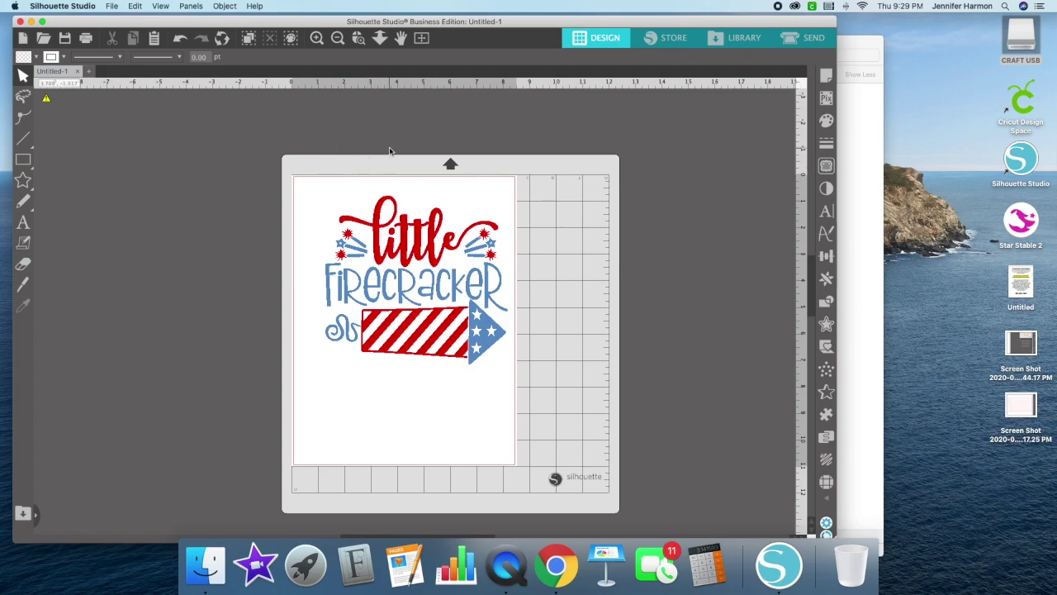
{"action": "left_click", "coordinate": [135, 6]}
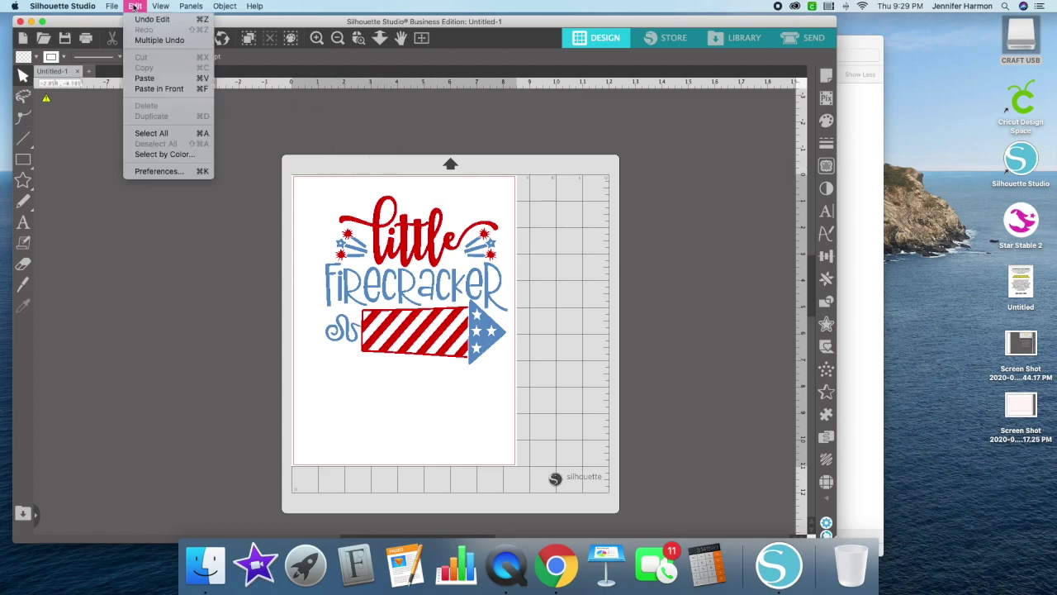
{"action": "left_click", "coordinate": [148, 155]}
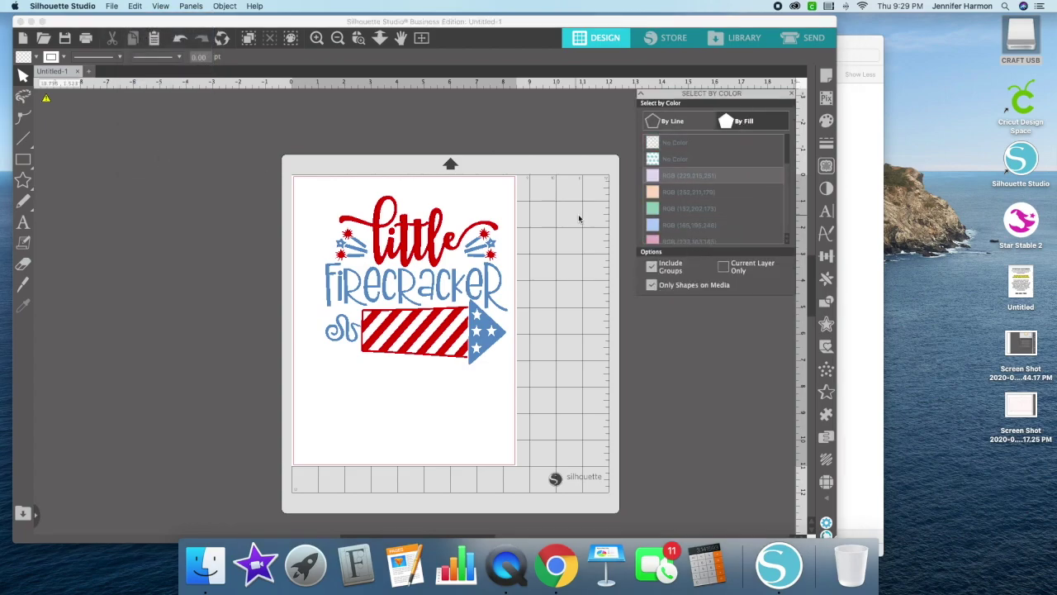
{"action": "left_click", "coordinate": [667, 124]}
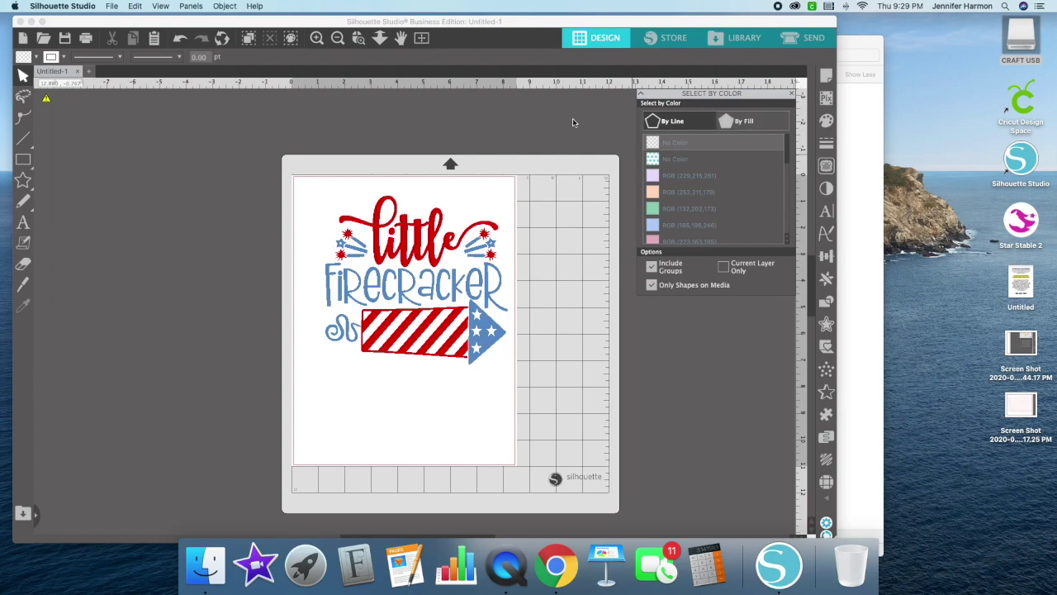
Step: Delete the stray sticker sheet pieces lying off the mat below the page
{"action": "left_click", "coordinate": [340, 46]}
{"action": "left_click", "coordinate": [341, 48]}
{"action": "left_click", "coordinate": [341, 48]}
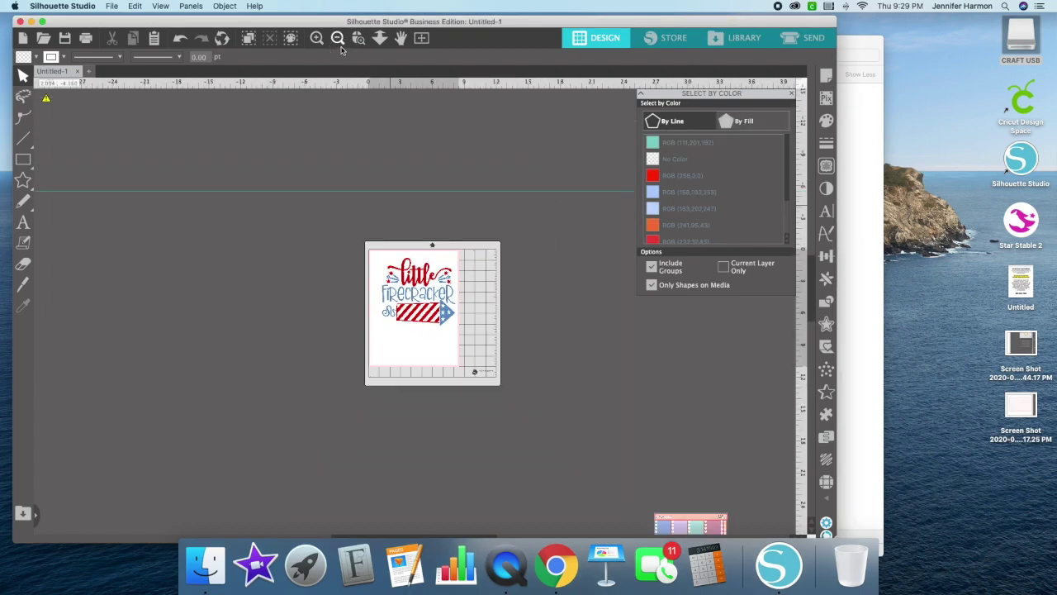
{"action": "left_click", "coordinate": [342, 46]}
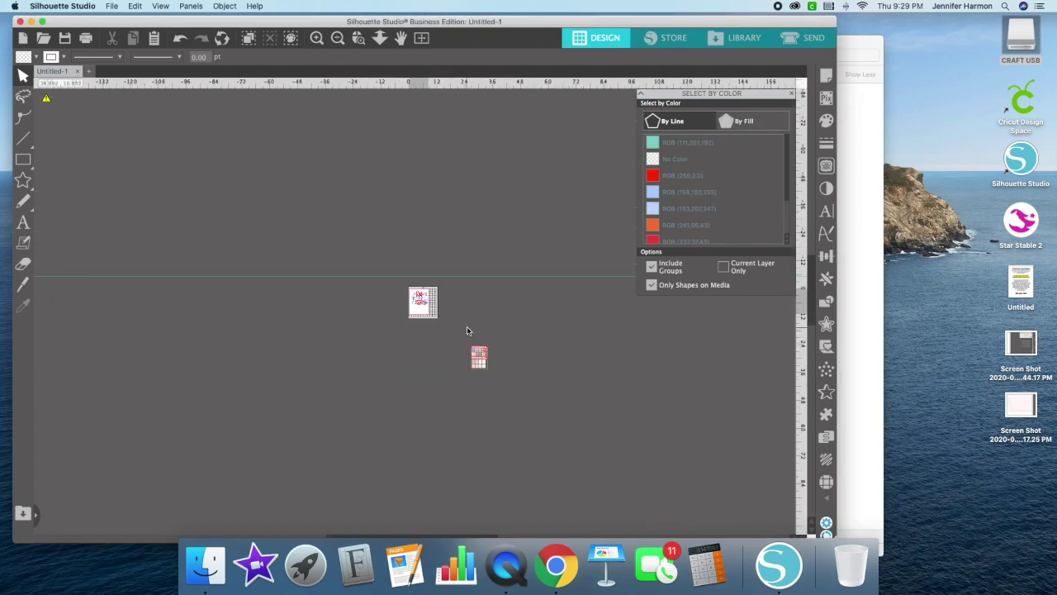
{"action": "left_click_drag", "start_coordinate": [467, 327], "coordinate": [542, 443]}
{"action": "key", "text": "Delete"}
{"action": "left_click_drag", "start_coordinate": [459, 329], "coordinate": [565, 421]}
{"action": "left_click", "coordinate": [485, 357]}
{"action": "key", "text": "Delete"}
{"action": "left_click", "coordinate": [475, 349]}
{"action": "key", "text": "Delete"}
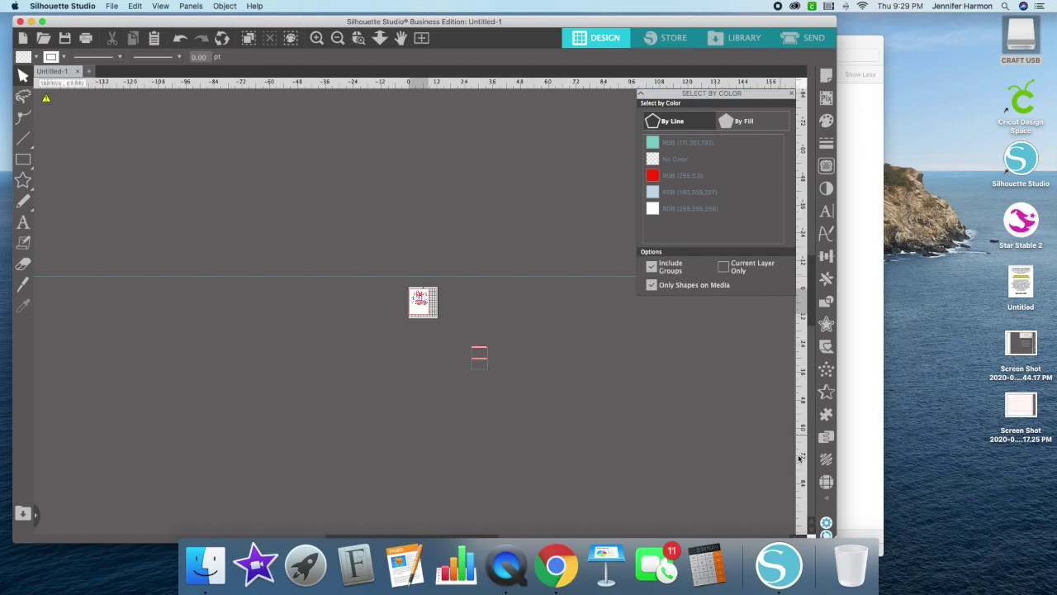
Step: Unlock the Sticker Page Titles and Full Cut Line layers and delete their leftover artwork outside the mat
{"action": "mouse_move", "coordinate": [826, 481]}
{"action": "left_click", "coordinate": [734, 490]}
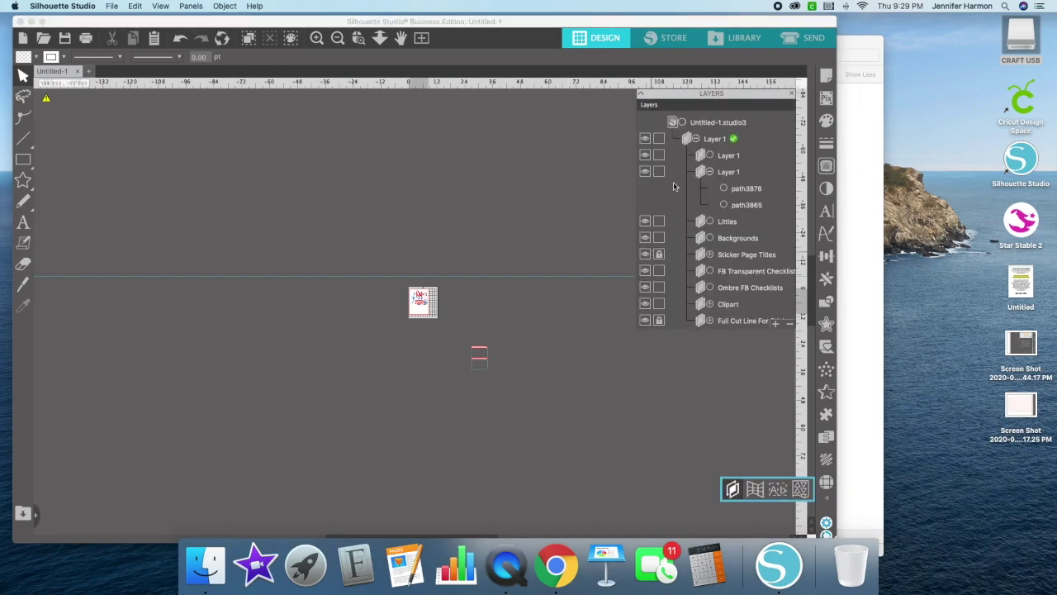
{"action": "left_click", "coordinate": [659, 254]}
{"action": "left_click", "coordinate": [659, 322]}
{"action": "left_click_drag", "start_coordinate": [458, 335], "coordinate": [564, 428]}
{"action": "key", "text": "Delete"}
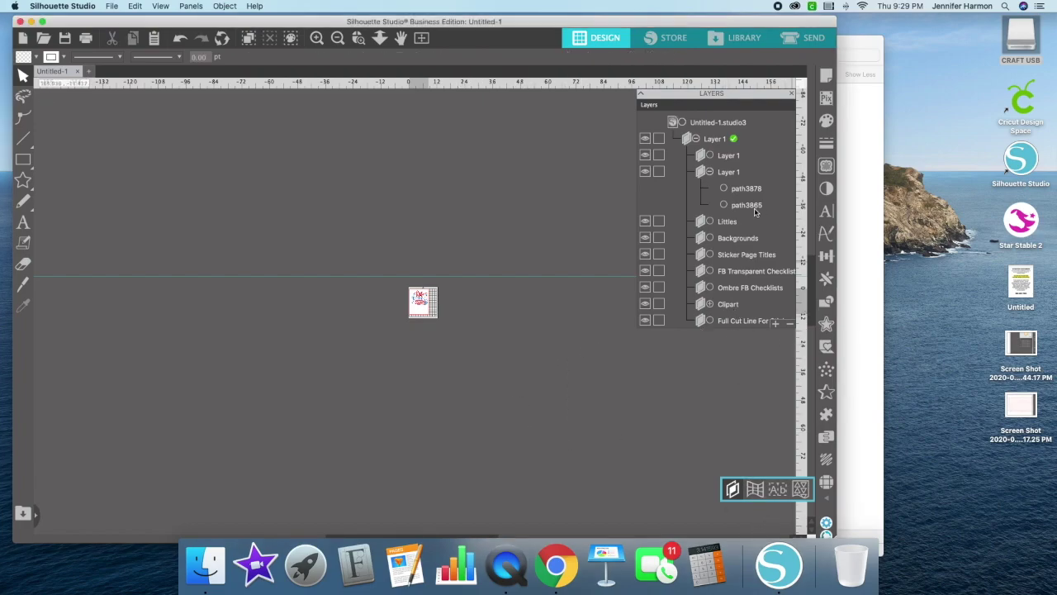
Step: Remove the horizontal guide line above the page and fit the page to the window
{"action": "left_click", "coordinate": [727, 222]}
{"action": "left_click", "coordinate": [790, 96]}
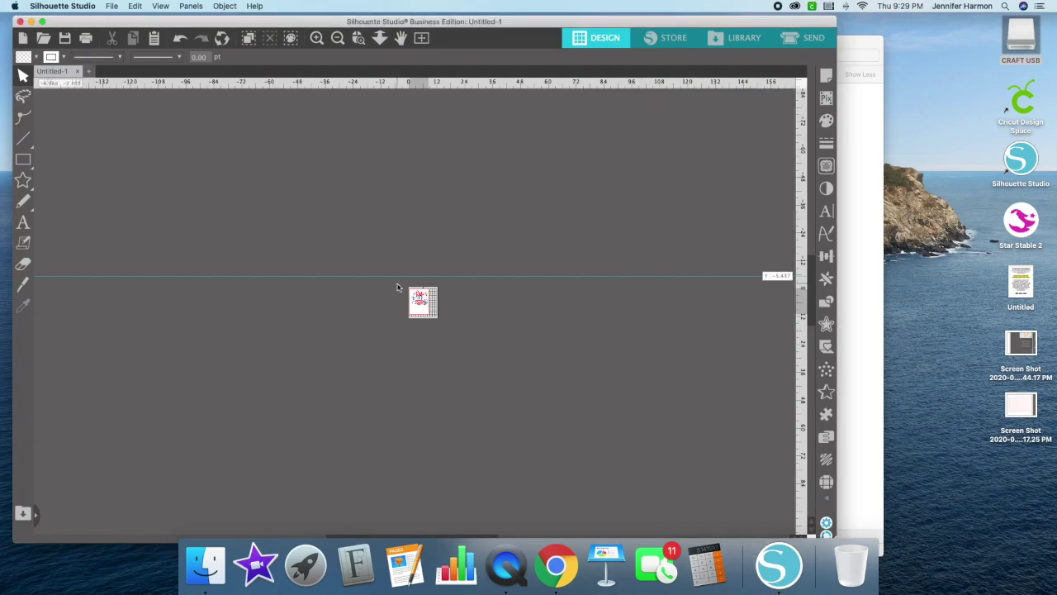
{"action": "scroll", "coordinate": [410, 189], "scroll_direction": "up", "scroll_amount": 2}
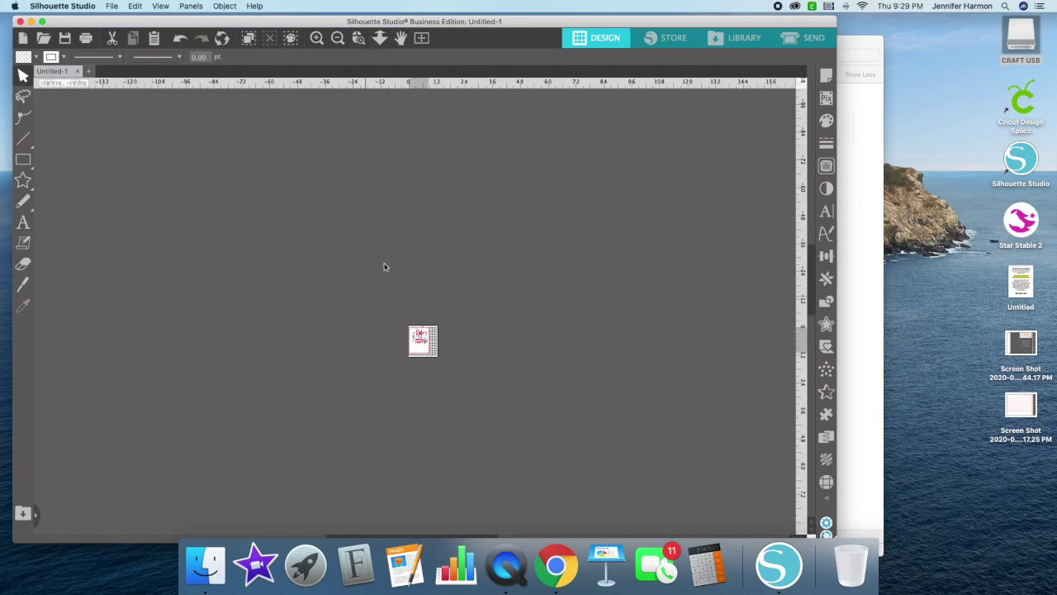
{"action": "left_click", "coordinate": [423, 39]}
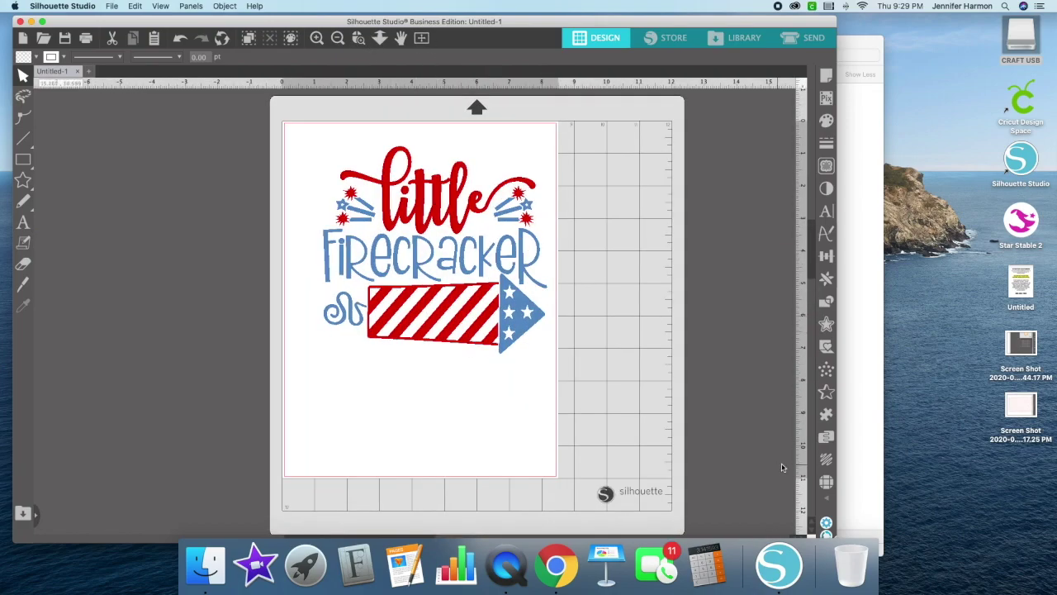
Step: Delete the Littles, Full Cut Line, Clipart, Ombre FB Checklists, FB Transparent Checklist, Sticker Page Titles and Backgrounds layers
{"action": "left_click", "coordinate": [827, 499]}
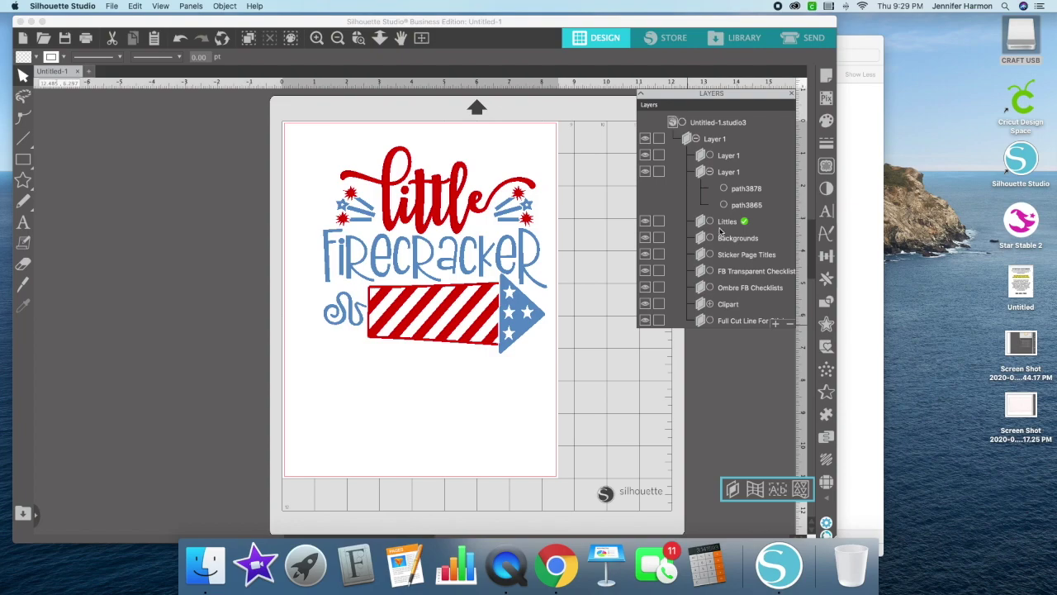
{"action": "left_click", "coordinate": [723, 224]}
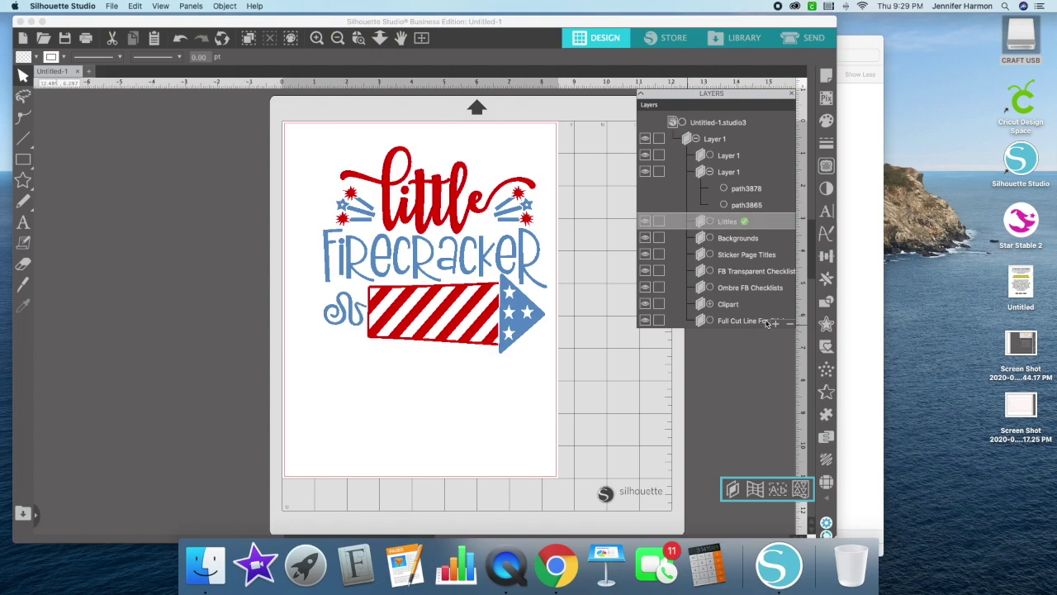
{"action": "left_click", "coordinate": [788, 324]}
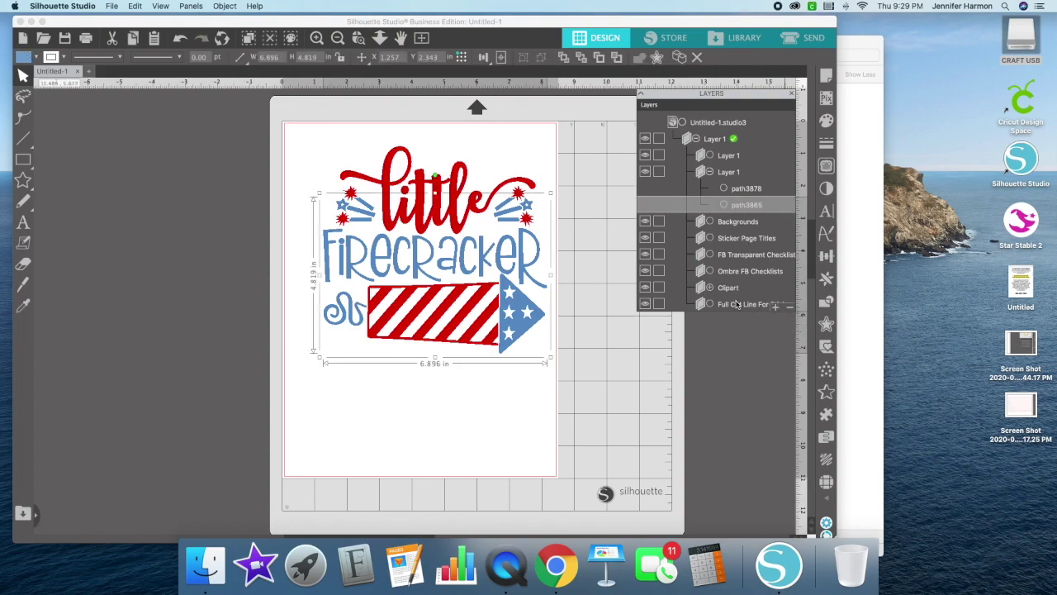
{"action": "left_click", "coordinate": [789, 308]}
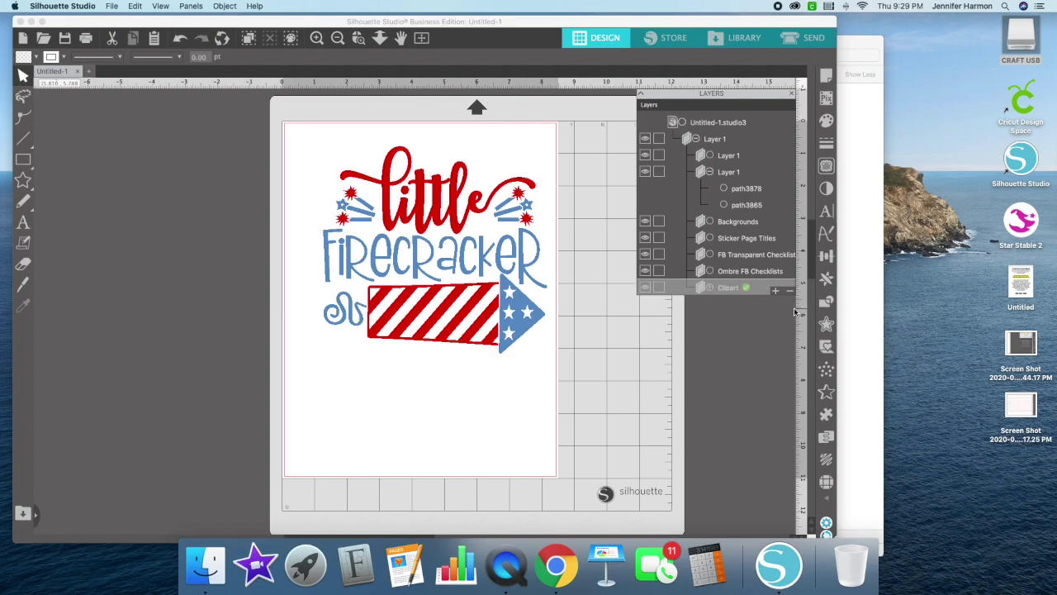
{"action": "left_click", "coordinate": [789, 291]}
{"action": "left_click", "coordinate": [789, 275]}
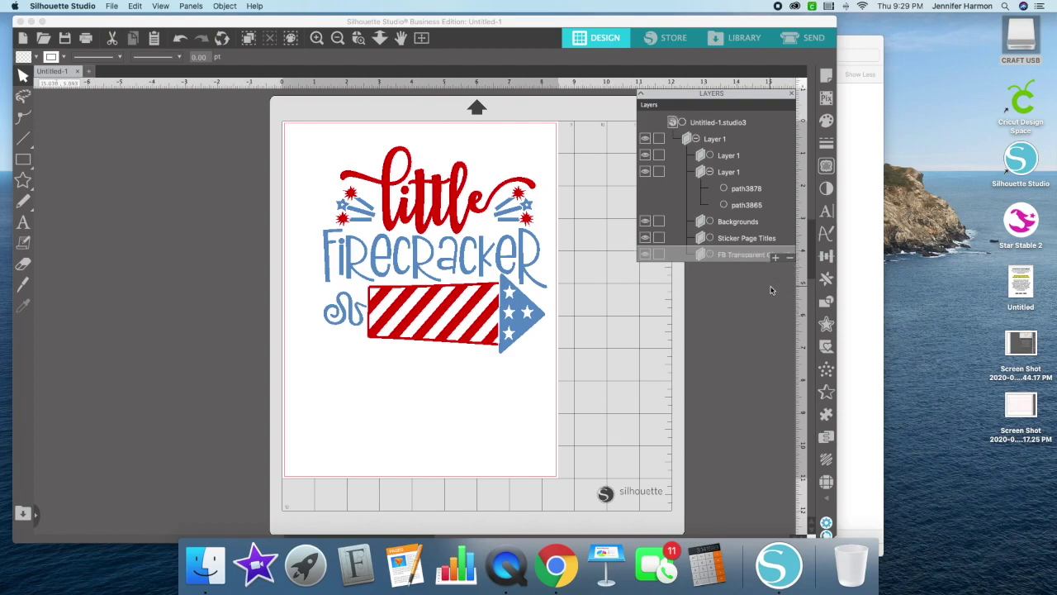
{"action": "left_click", "coordinate": [788, 258]}
{"action": "left_click", "coordinate": [789, 242]}
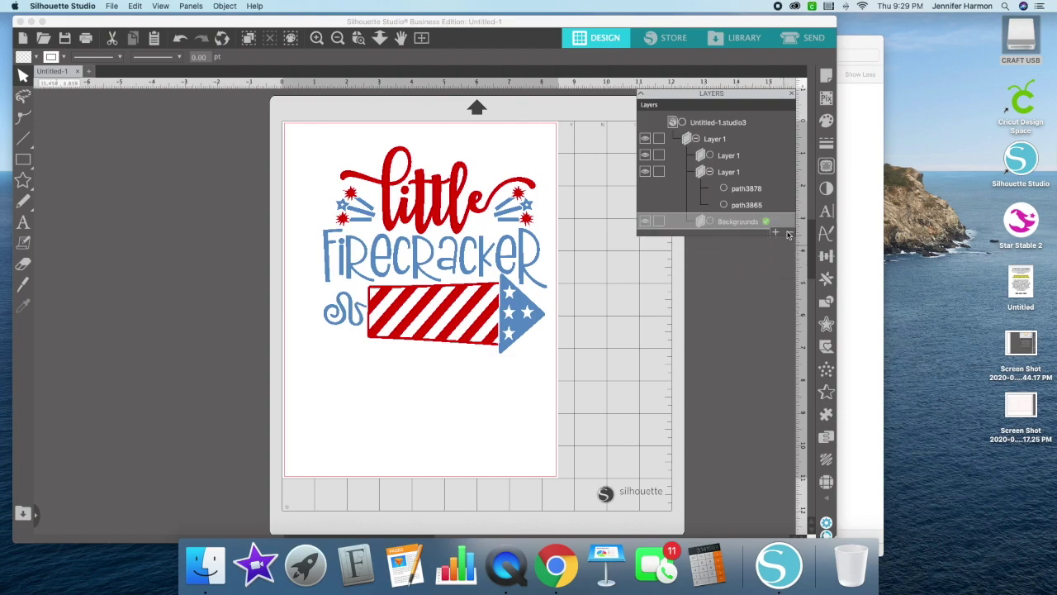
{"action": "left_click", "coordinate": [789, 232]}
Step: Delete the empty Layer 1 nested inside the main Layer 1, keeping the one that holds the two paths
{"action": "left_click", "coordinate": [730, 159]}
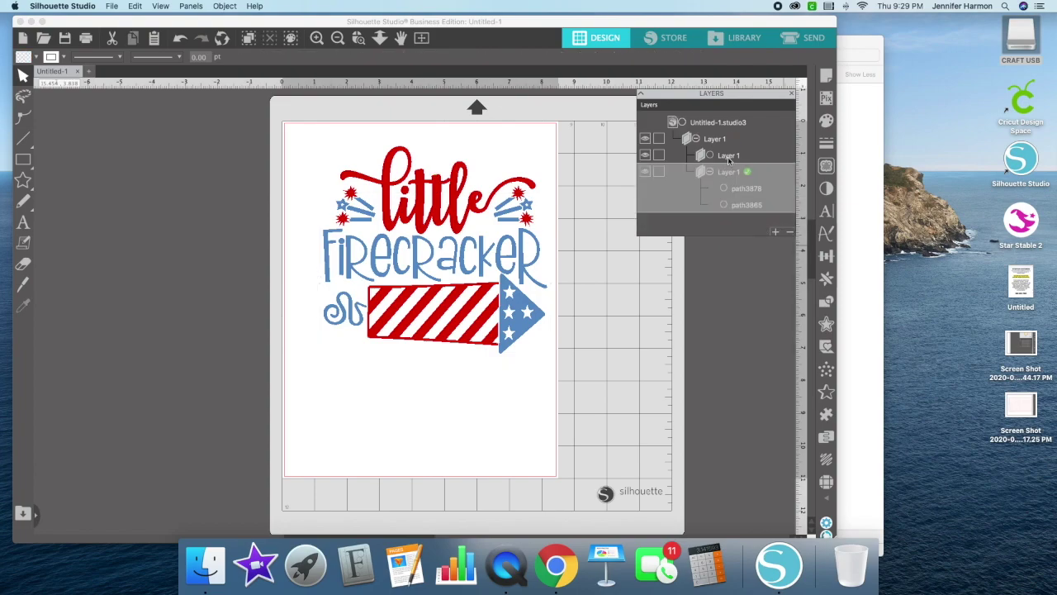
{"action": "left_click", "coordinate": [725, 146]}
{"action": "left_click", "coordinate": [699, 138]}
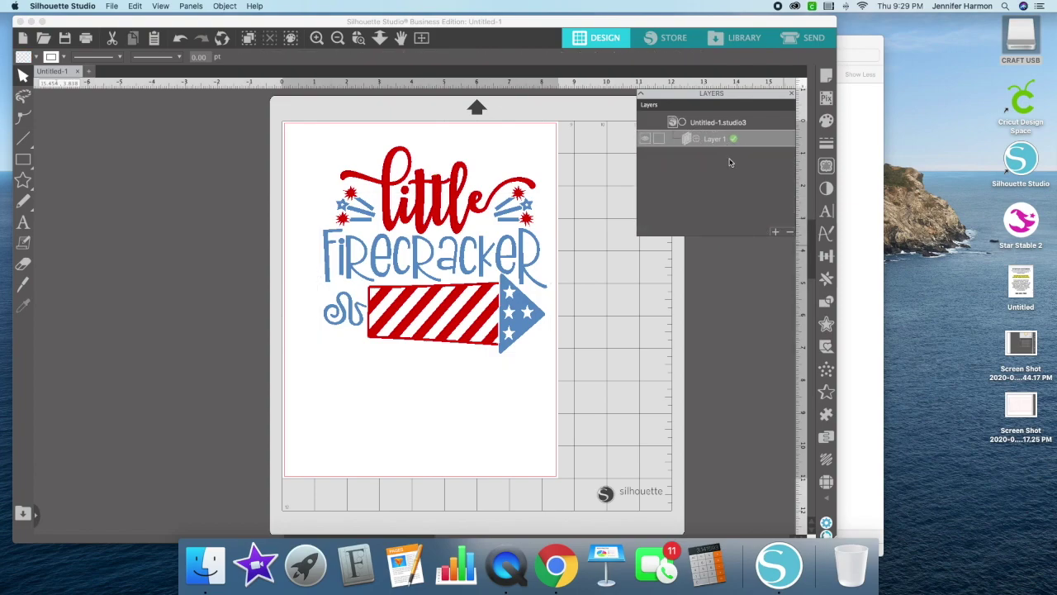
{"action": "left_click", "coordinate": [694, 141]}
{"action": "left_click", "coordinate": [717, 158]}
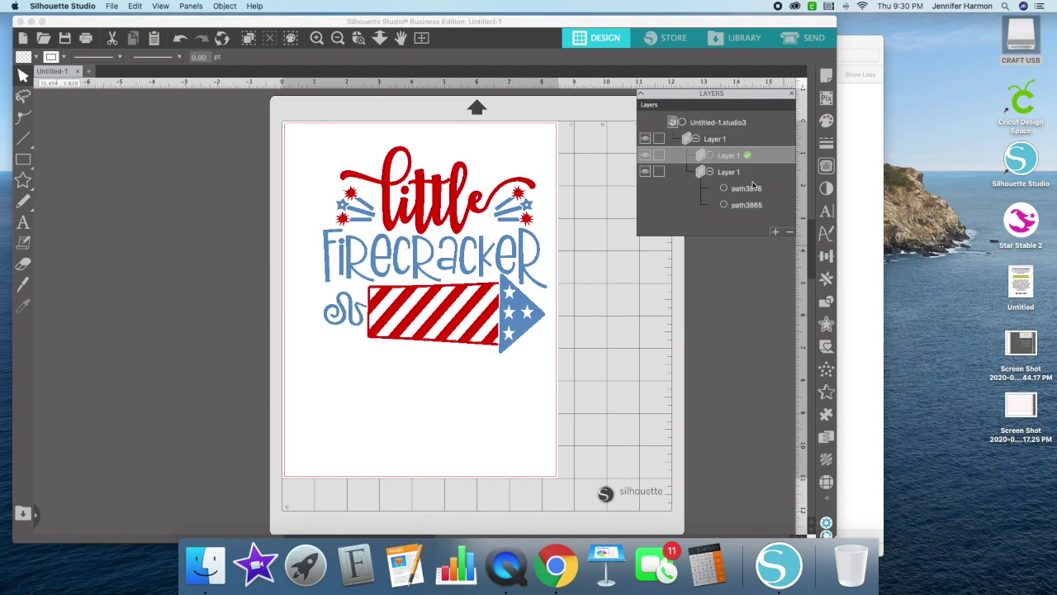
{"action": "left_click", "coordinate": [789, 233]}
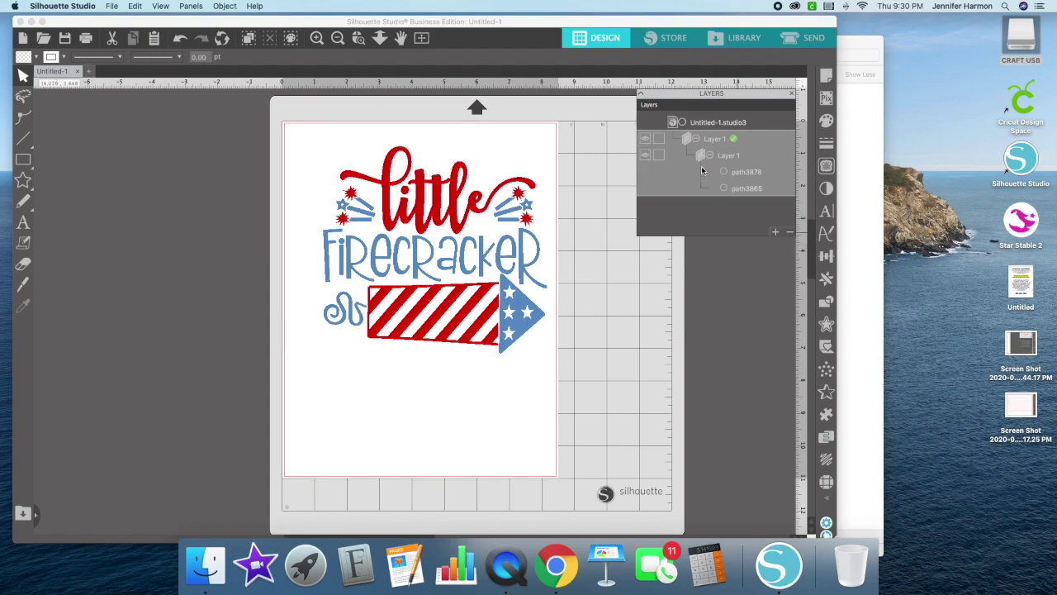
{"action": "left_click", "coordinate": [736, 207]}
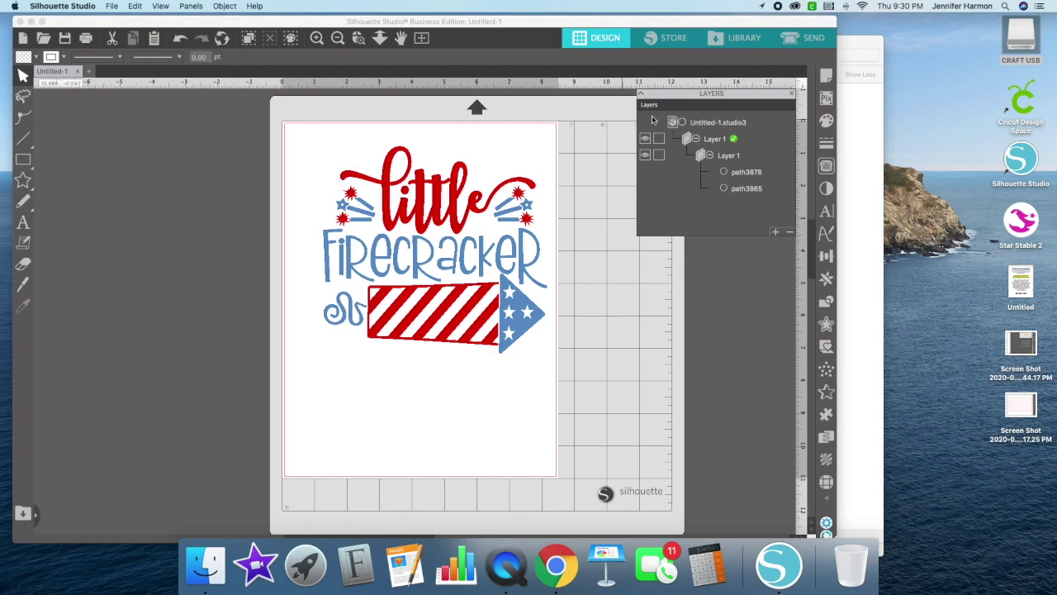
Step: Select the red pieces of the design by fill color, move them away from the blue pieces and undo the move
{"action": "left_click", "coordinate": [133, 6]}
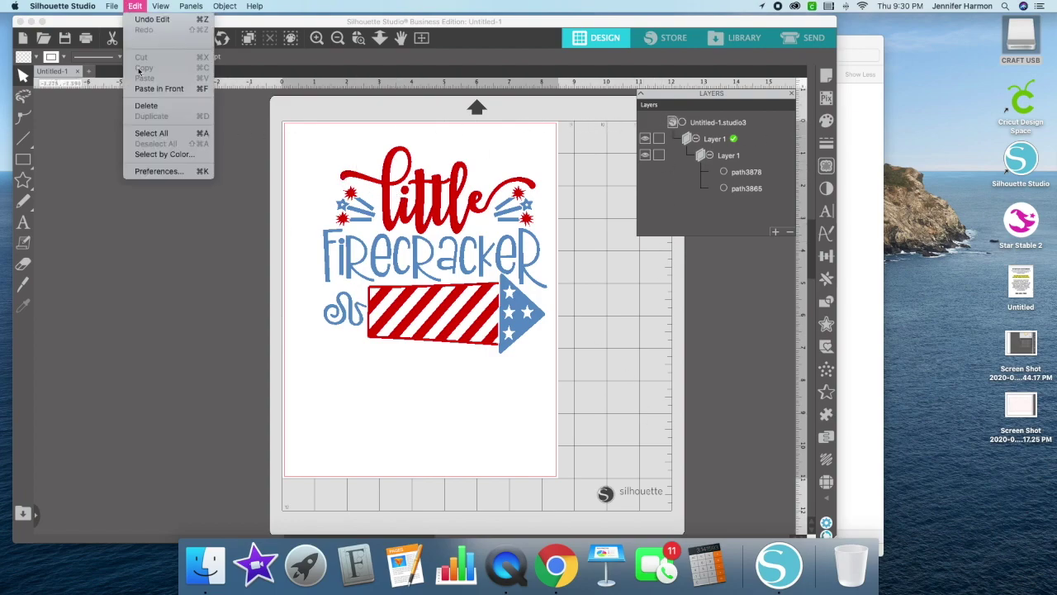
{"action": "left_click", "coordinate": [149, 154]}
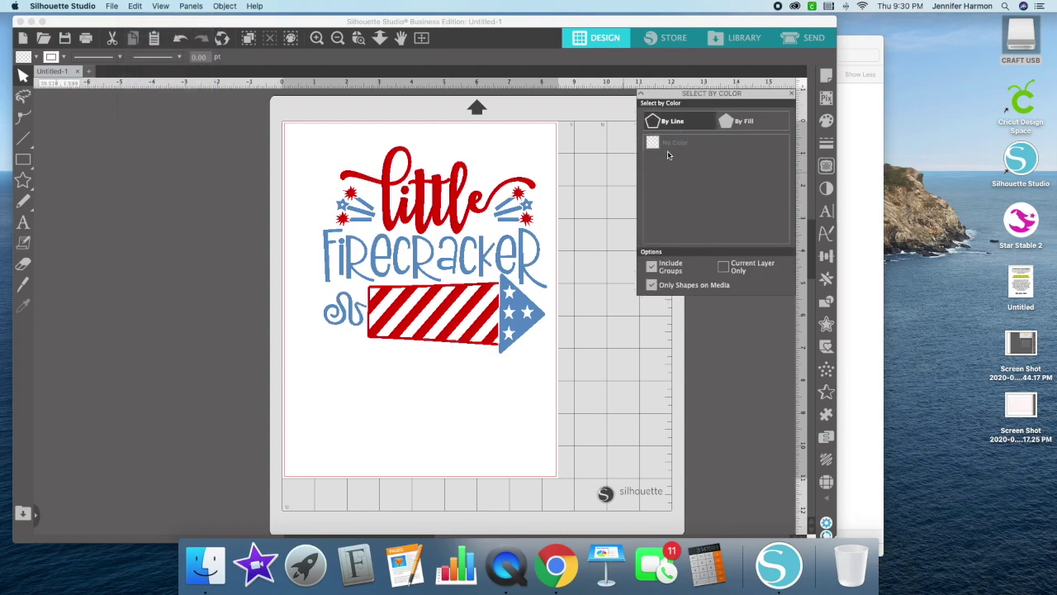
{"action": "left_click", "coordinate": [738, 124]}
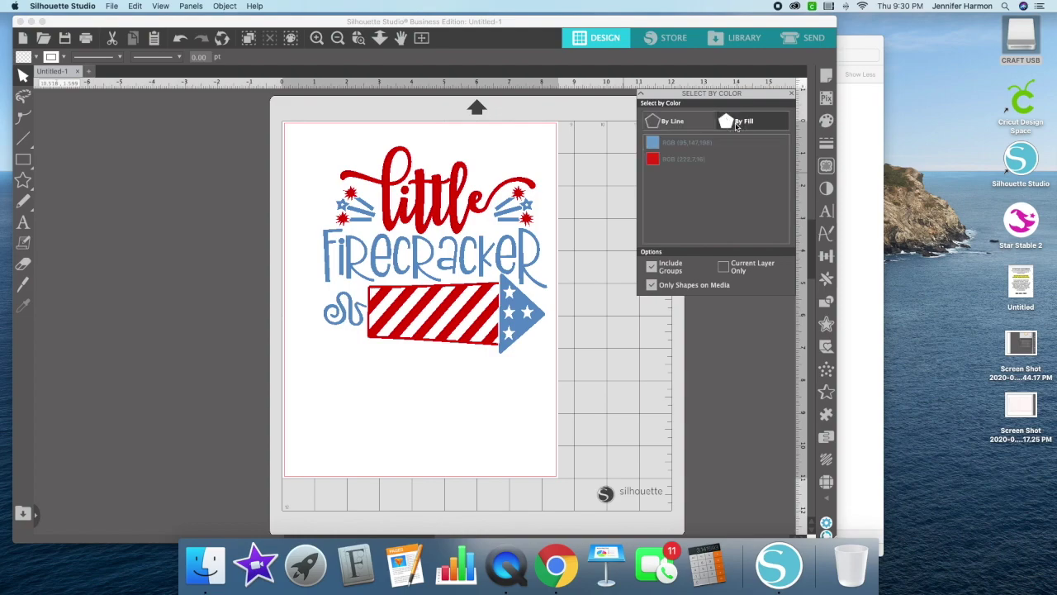
{"action": "left_click", "coordinate": [682, 159]}
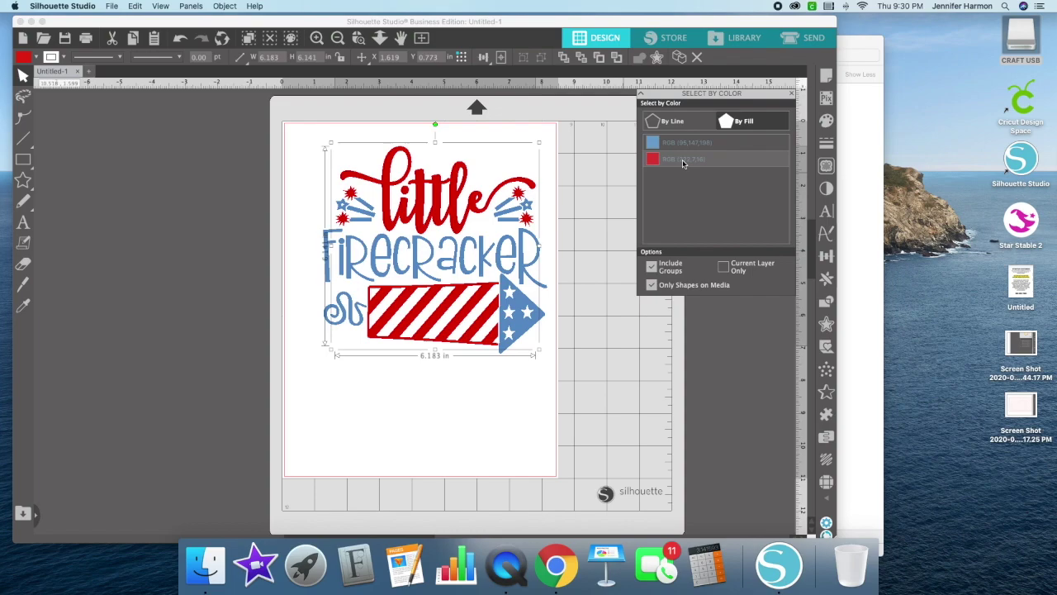
{"action": "left_click_drag", "start_coordinate": [477, 200], "coordinate": [427, 190]}
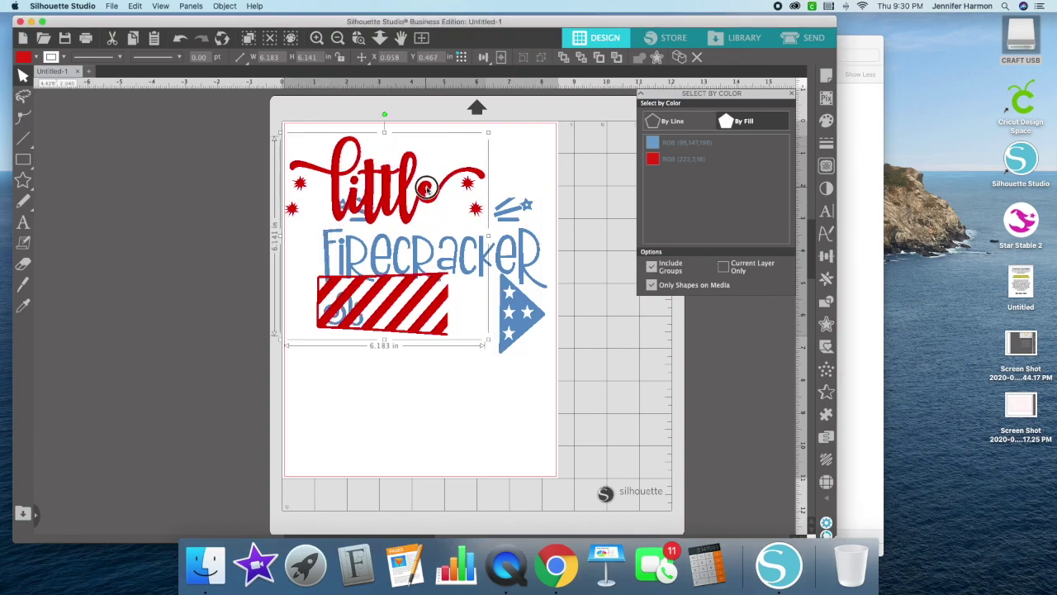
{"action": "left_click", "coordinate": [180, 41]}
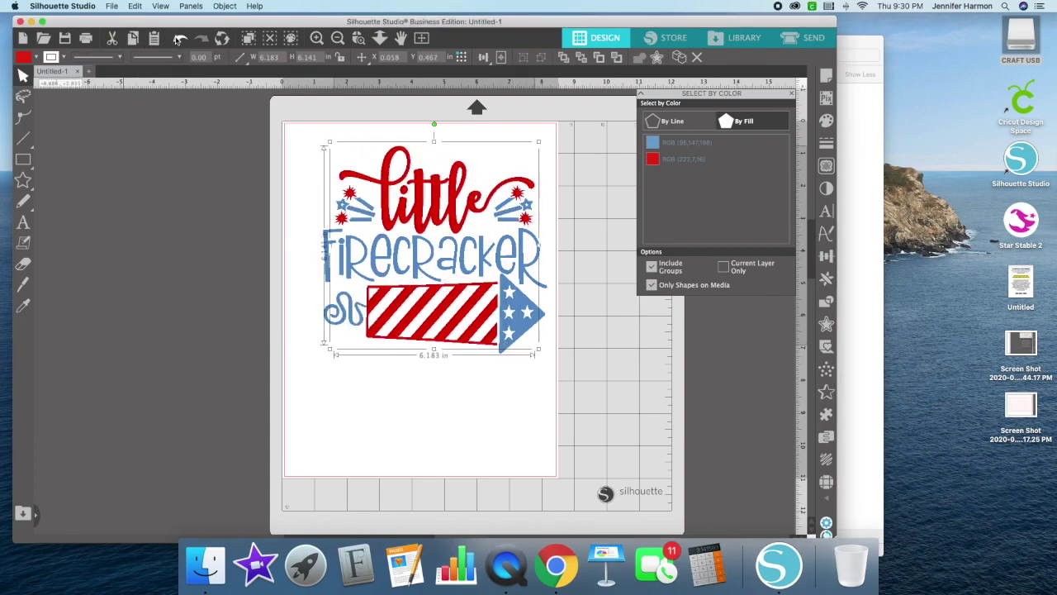
Step: Select the blue pieces by fill color, deselect them and close the Select by Color options
{"action": "left_click", "coordinate": [691, 145]}
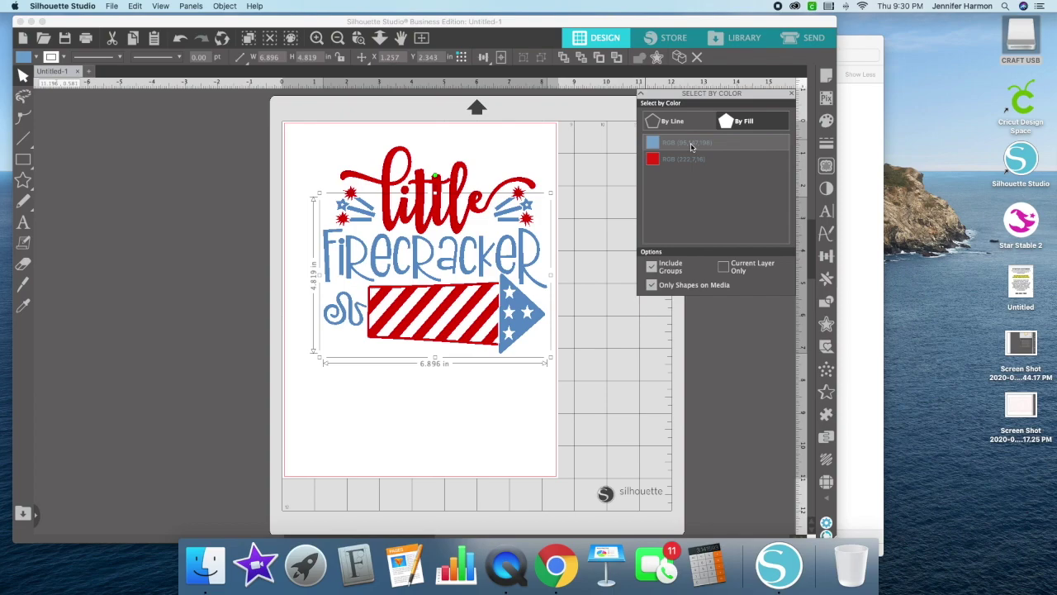
{"action": "left_click", "coordinate": [588, 159]}
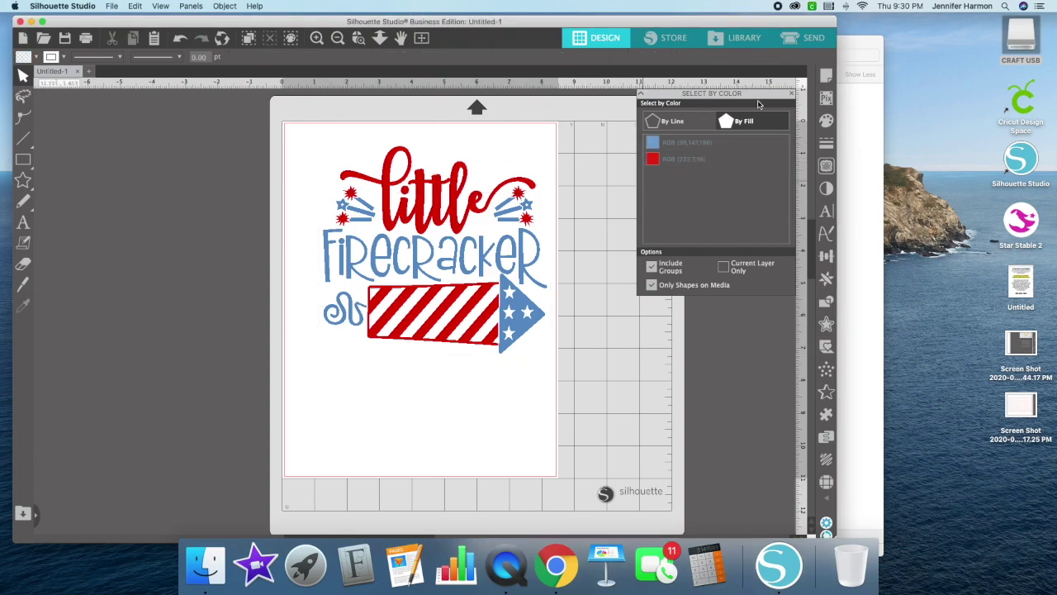
{"action": "left_click", "coordinate": [793, 99]}
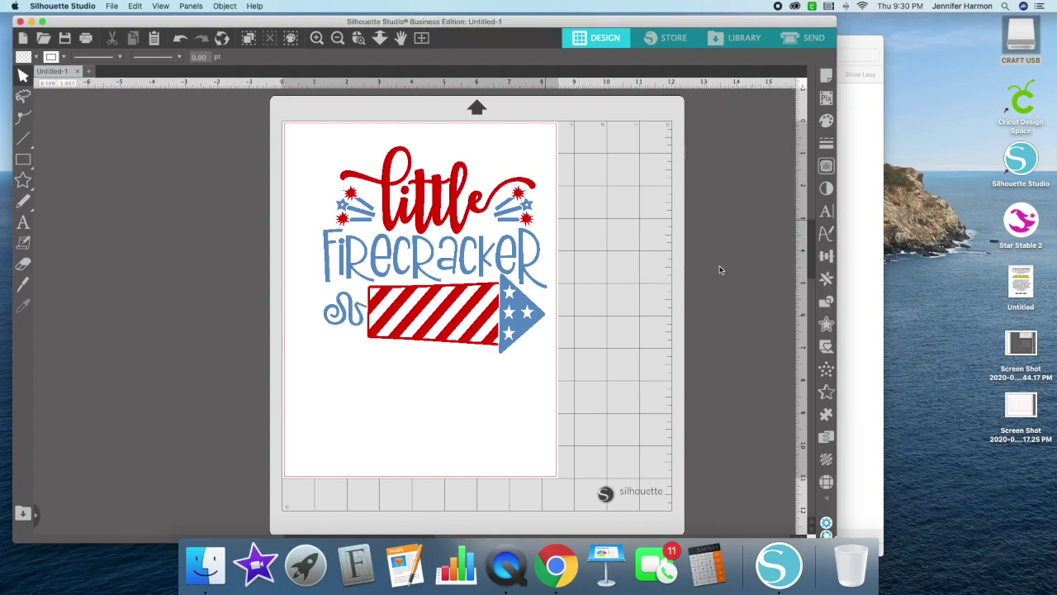
Step: Move path3878 out of the nested layer directly into the main Layer 1, and test that layer's visibility
{"action": "mouse_move", "coordinate": [825, 497]}
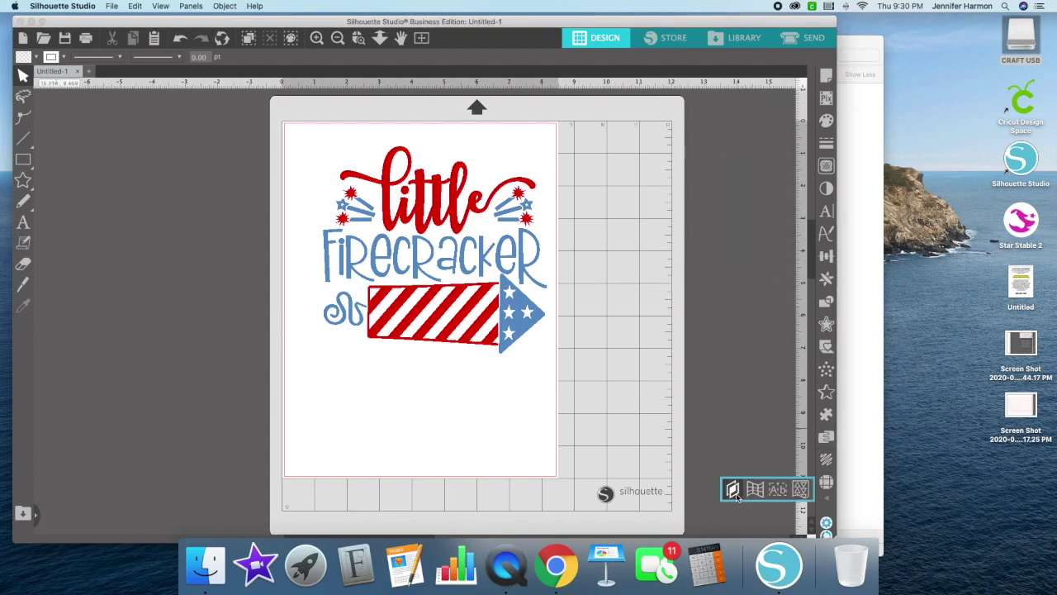
{"action": "left_click", "coordinate": [734, 490]}
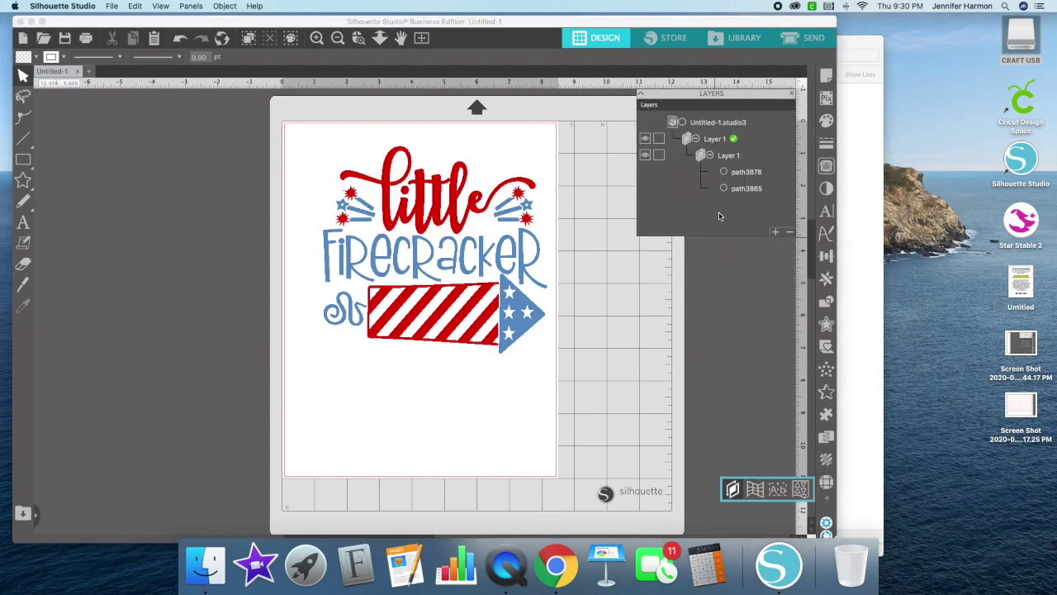
{"action": "left_click", "coordinate": [744, 180]}
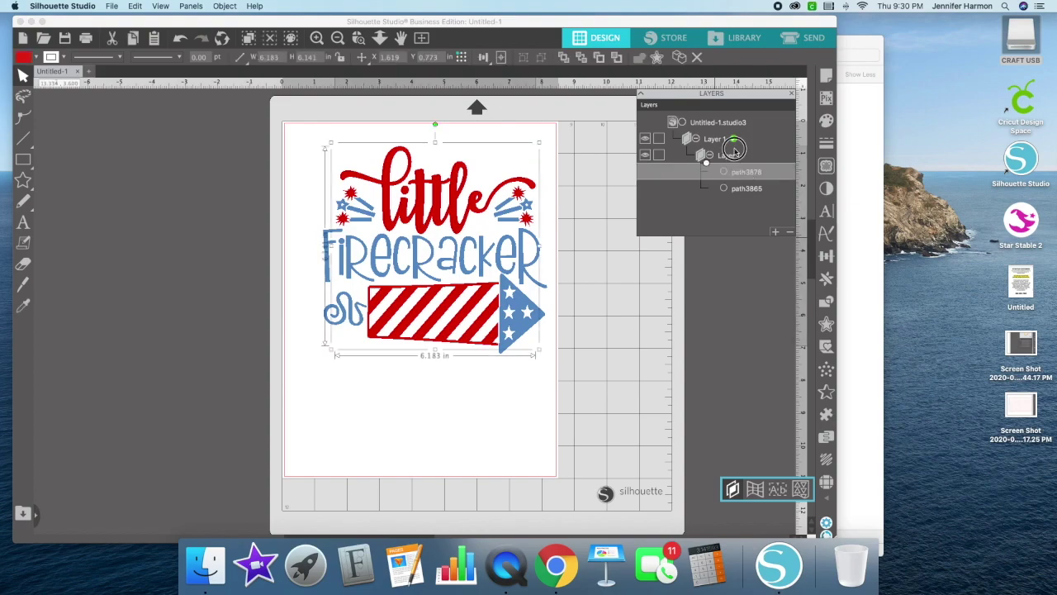
{"action": "left_click_drag", "start_coordinate": [698, 141], "coordinate": [699, 141]}
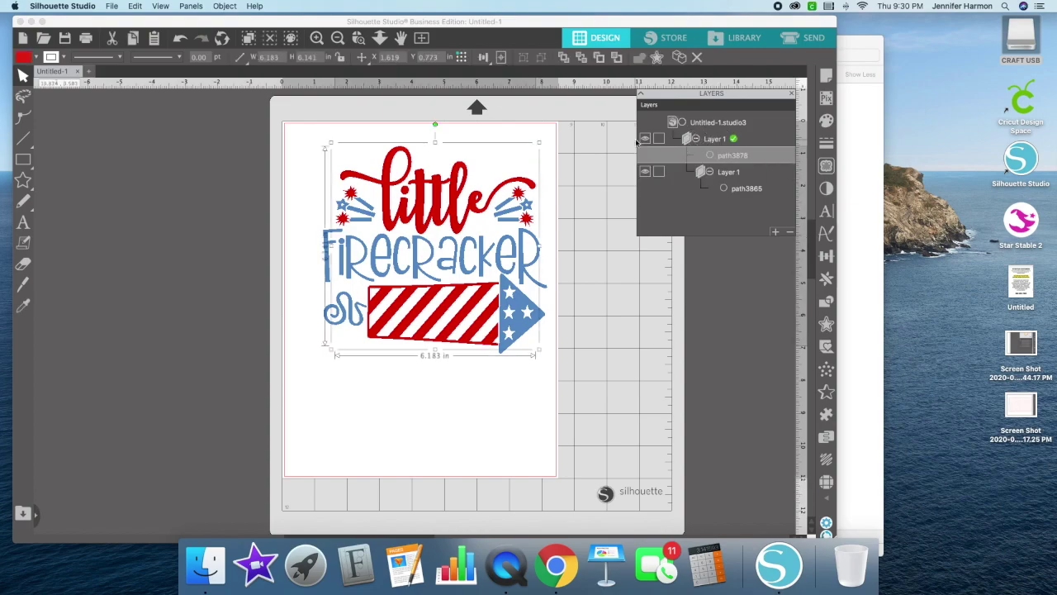
{"action": "left_click", "coordinate": [643, 139]}
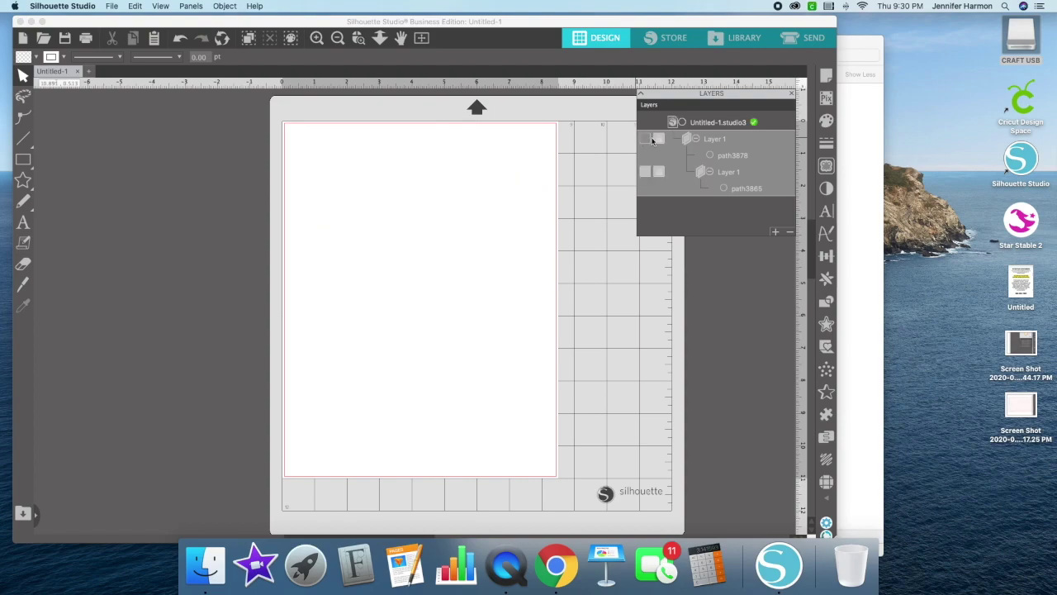
{"action": "left_click", "coordinate": [646, 140]}
Step: Move the nested Layer 1 holding path3865 out to the top level and test the visibility of both layers
{"action": "left_click", "coordinate": [721, 172]}
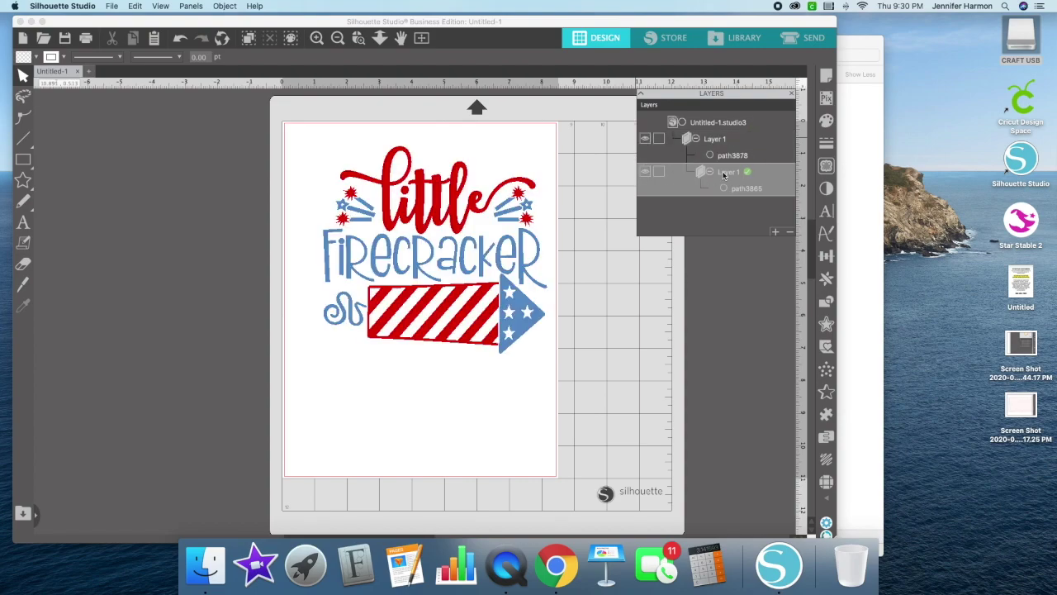
{"action": "left_click_drag", "start_coordinate": [717, 173], "coordinate": [698, 163]}
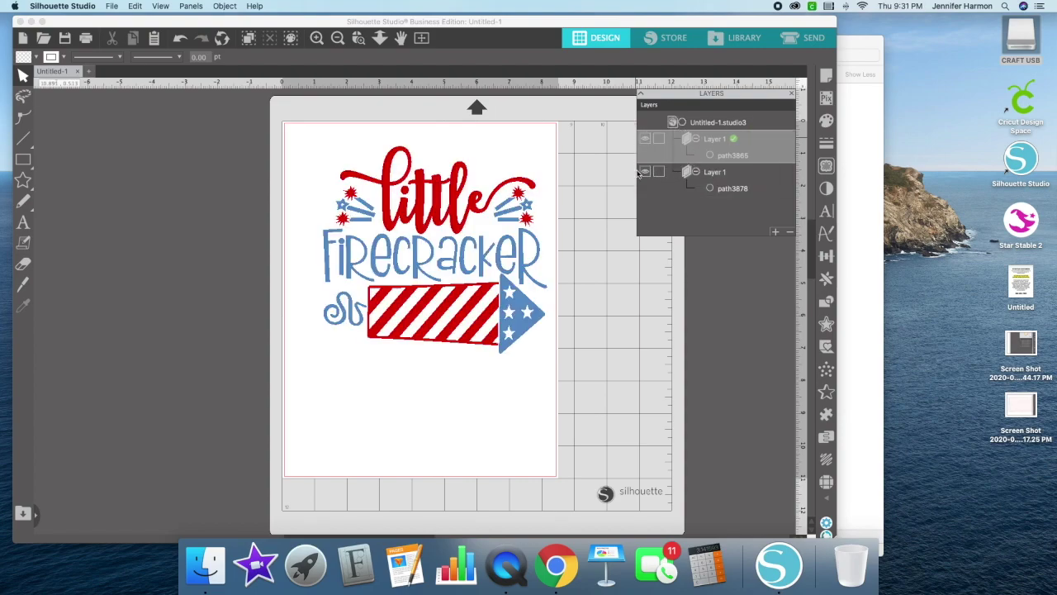
{"action": "left_click", "coordinate": [645, 171]}
{"action": "left_click", "coordinate": [646, 171]}
{"action": "left_click", "coordinate": [646, 139]}
{"action": "left_click", "coordinate": [646, 140]}
{"action": "left_click", "coordinate": [742, 156]}
{"action": "right_click", "coordinate": [716, 143]}
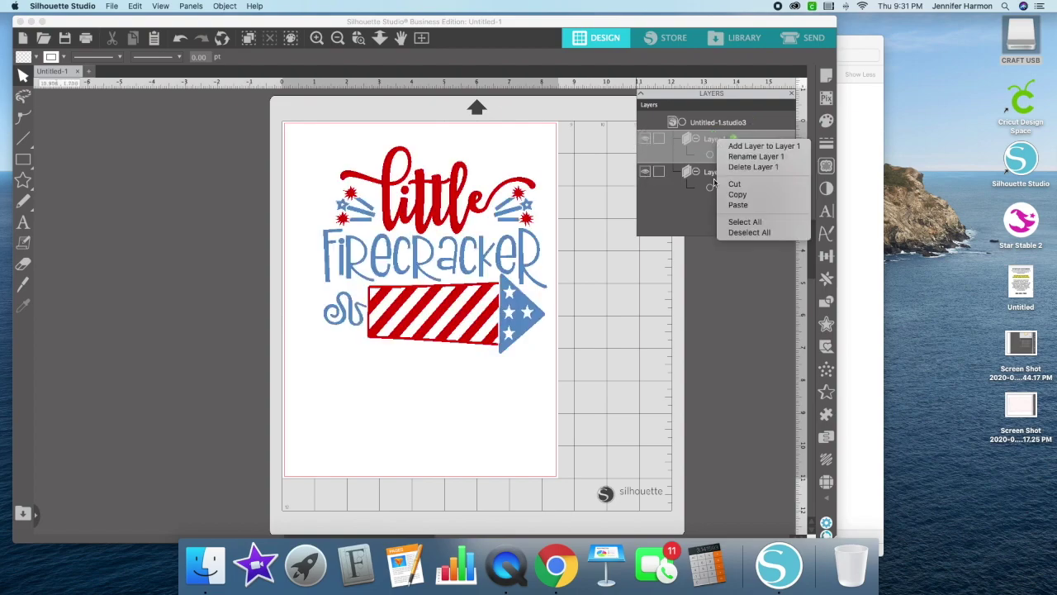
{"action": "left_click", "coordinate": [824, 499]}
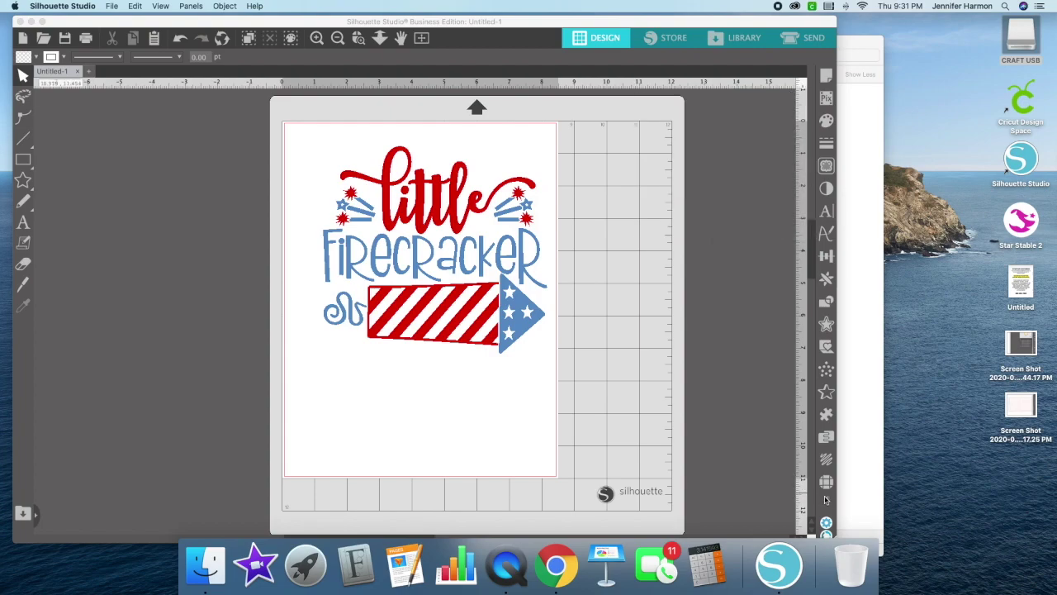
{"action": "left_click", "coordinate": [824, 500]}
{"action": "left_click_drag", "start_coordinate": [797, 442], "coordinate": [653, 170]}
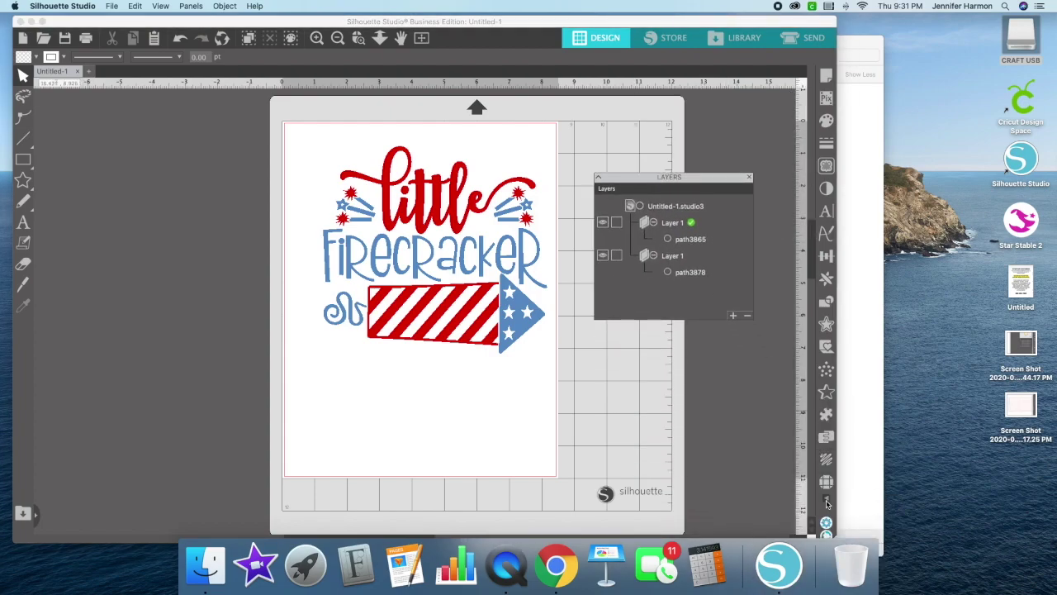
{"action": "mouse_move", "coordinate": [827, 504]}
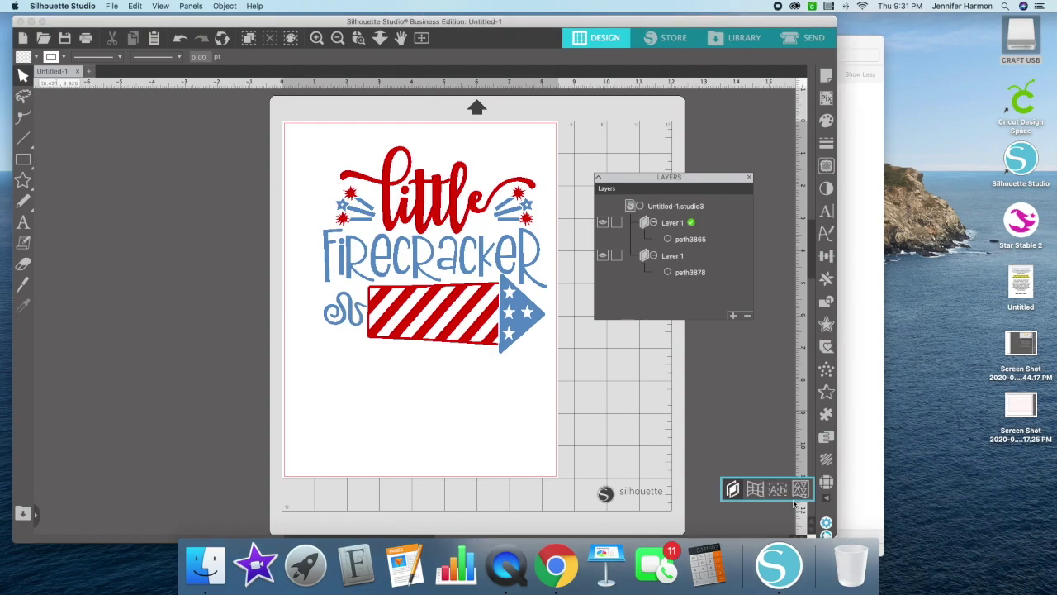
{"action": "left_click", "coordinate": [734, 491]}
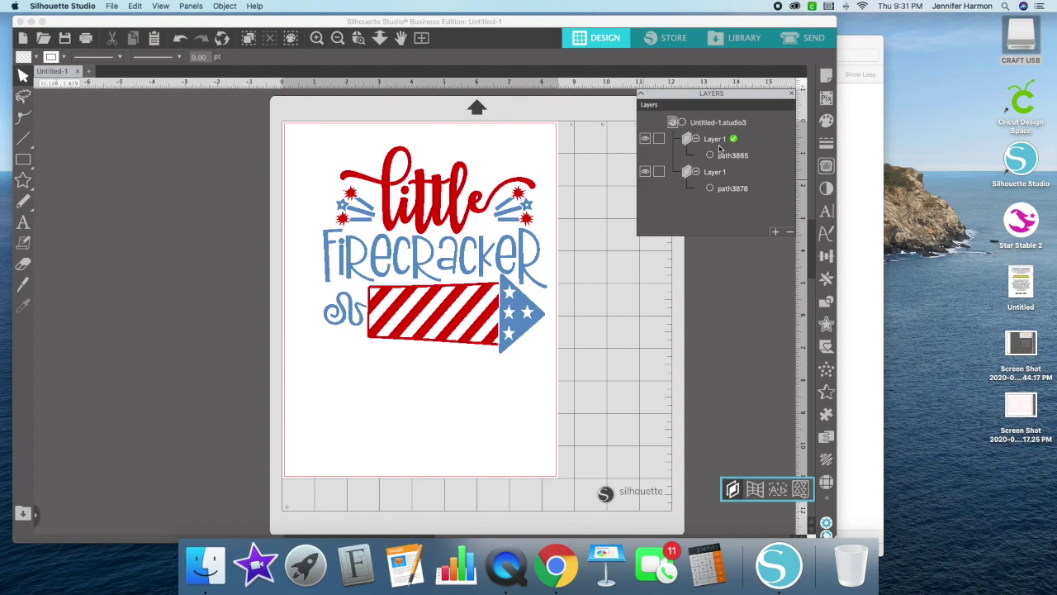
Step: Bring up the rename and delete options for the layer holding path3865, and dismiss them
{"action": "left_click", "coordinate": [719, 145]}
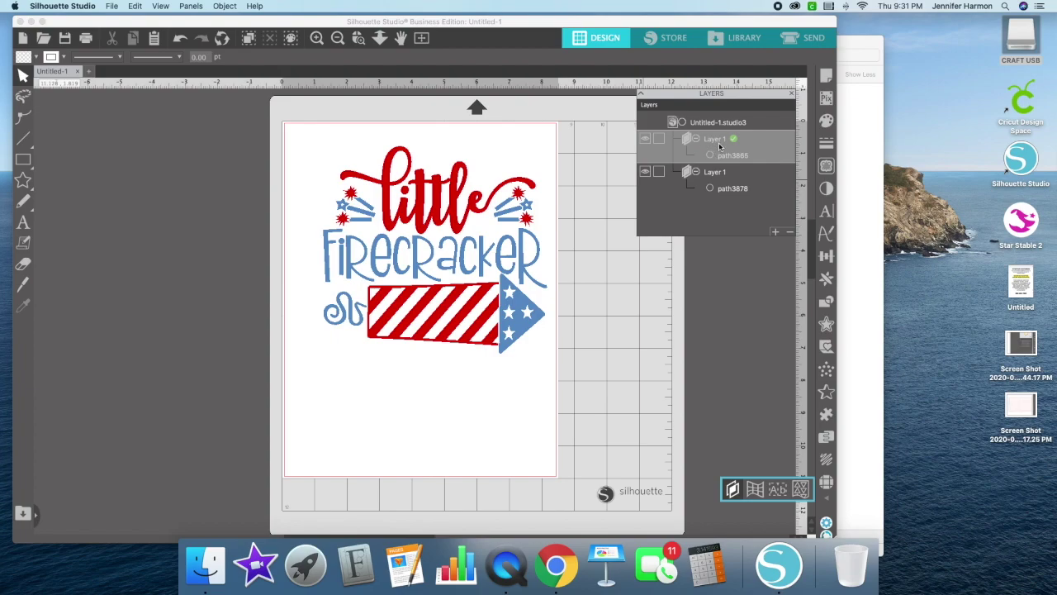
{"action": "right_click", "coordinate": [716, 144]}
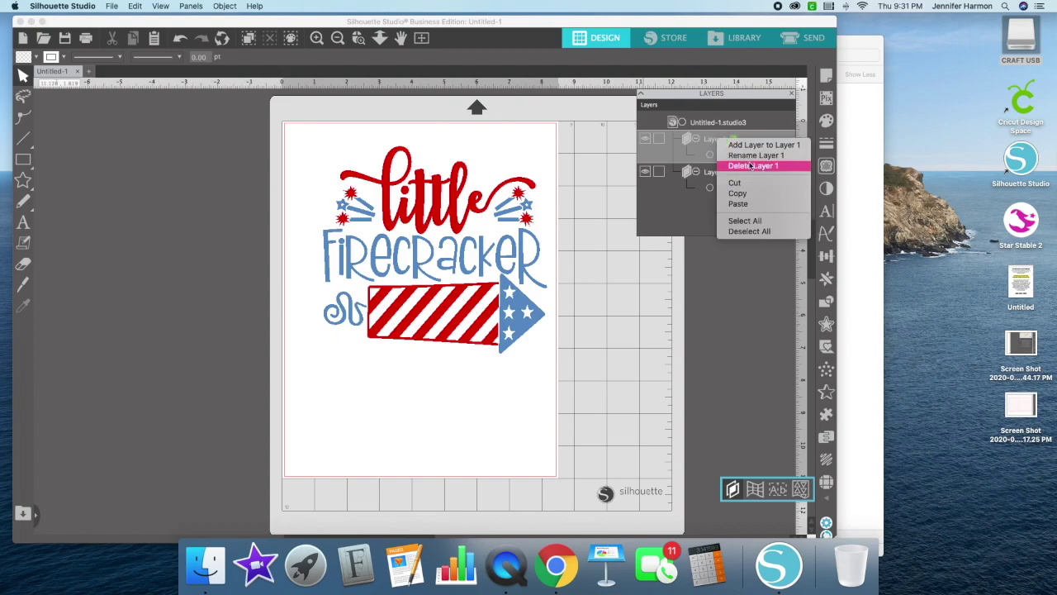
{"action": "left_click", "coordinate": [712, 155]}
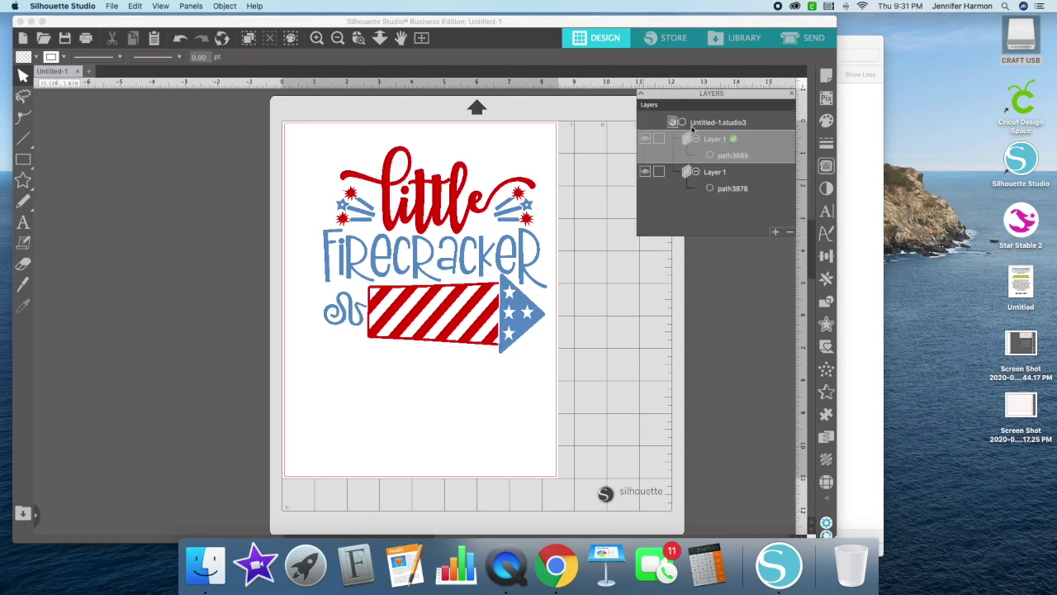
Step: Close the list of layers, bring it up again to review the two layers, and close it
{"action": "left_click", "coordinate": [793, 96]}
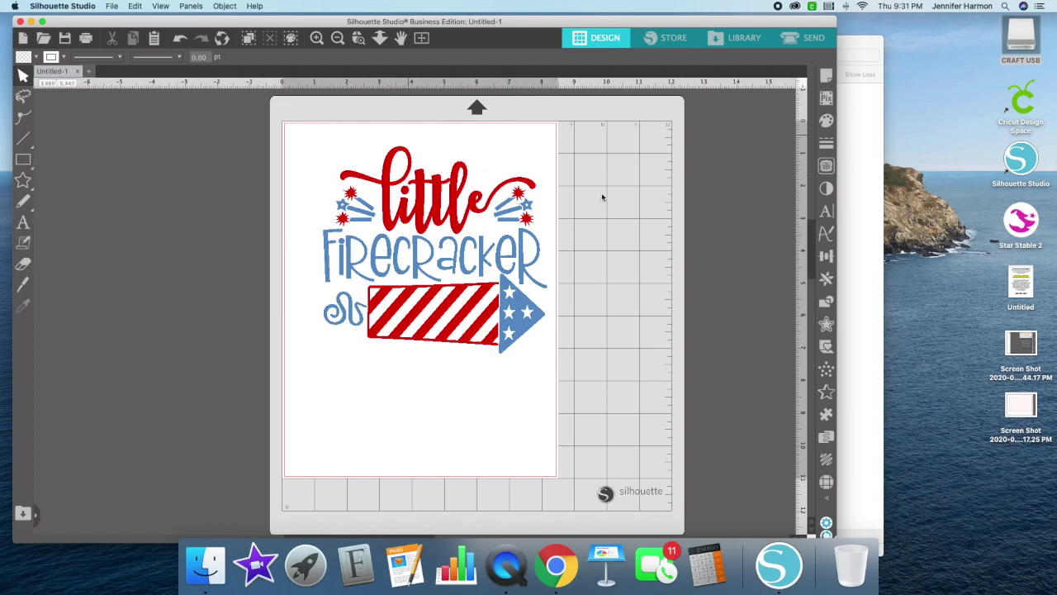
{"action": "mouse_move", "coordinate": [826, 483]}
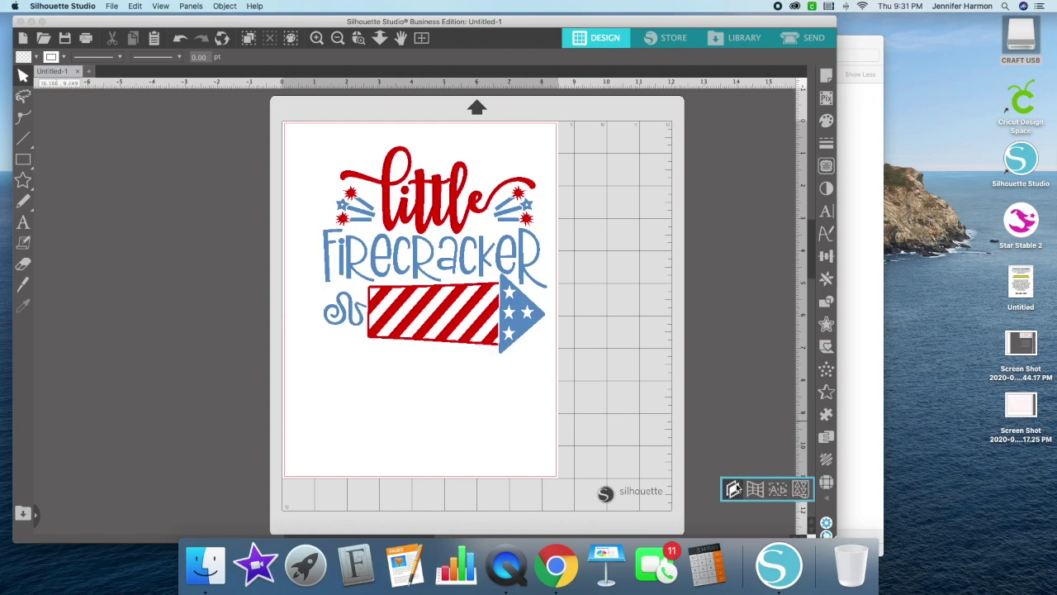
{"action": "left_click", "coordinate": [734, 488]}
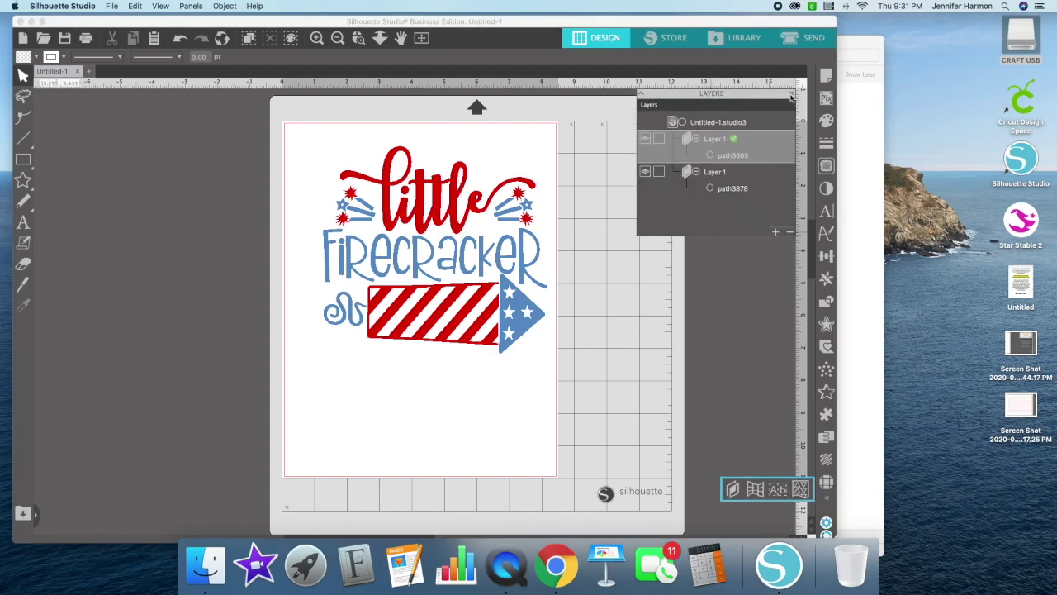
{"action": "left_click", "coordinate": [791, 96]}
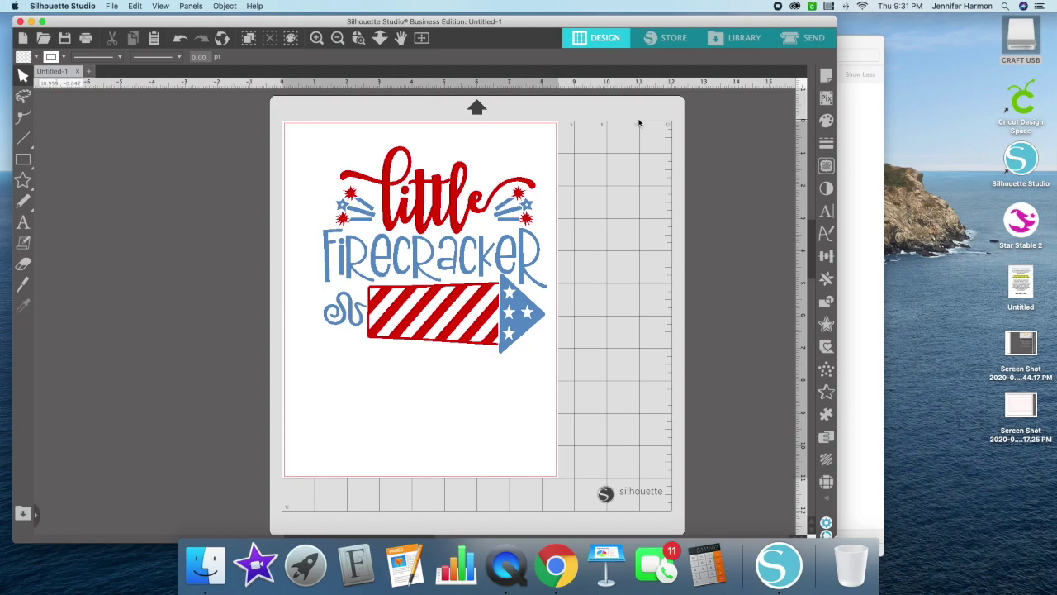
Step: Bring up the Select by Color options to view the fill colors, and close them
{"action": "scroll", "coordinate": [599, 140], "scroll_direction": "up", "scroll_amount": 1}
{"action": "scroll", "coordinate": [599, 141], "scroll_direction": "right", "scroll_amount": 1}
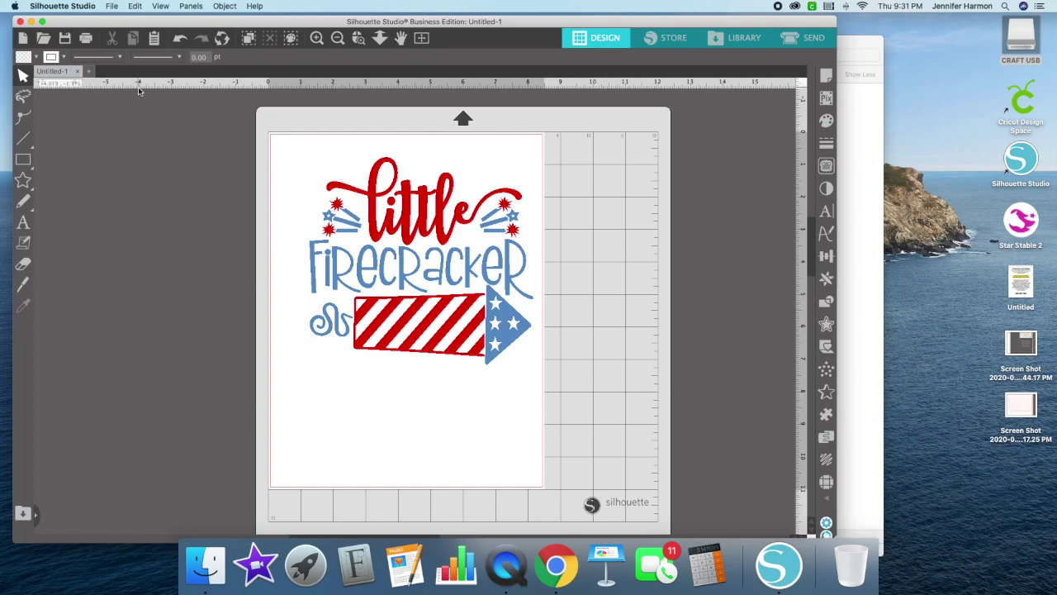
{"action": "left_click", "coordinate": [137, 6]}
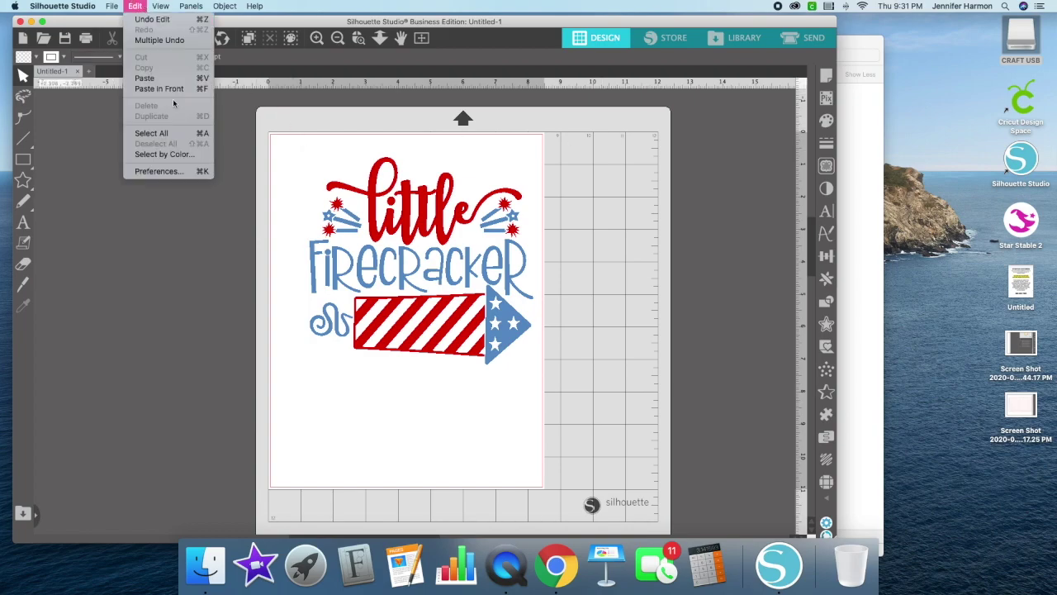
{"action": "left_click", "coordinate": [165, 154]}
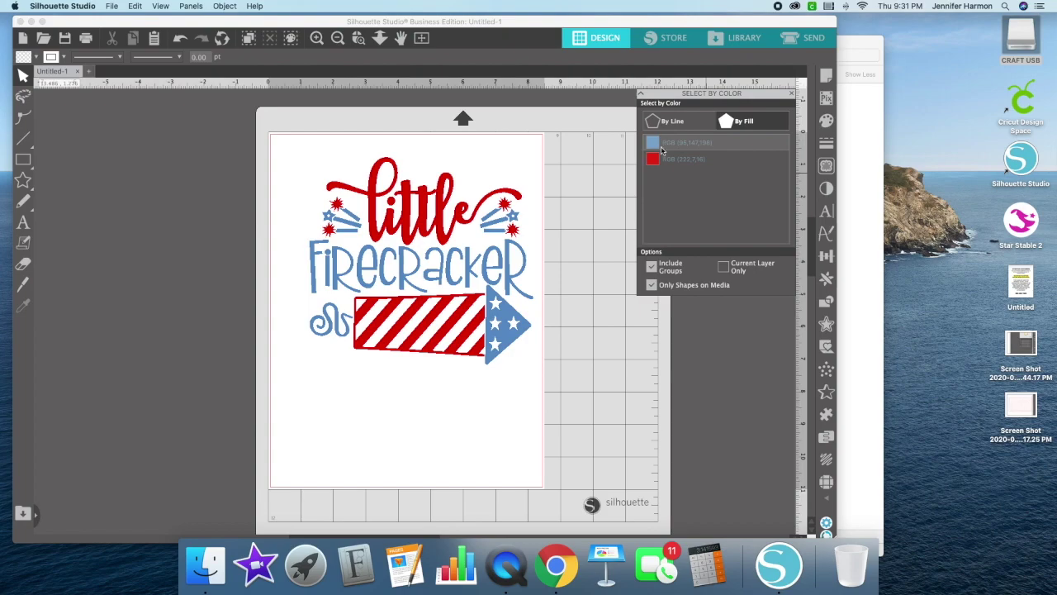
{"action": "left_click", "coordinate": [791, 93]}
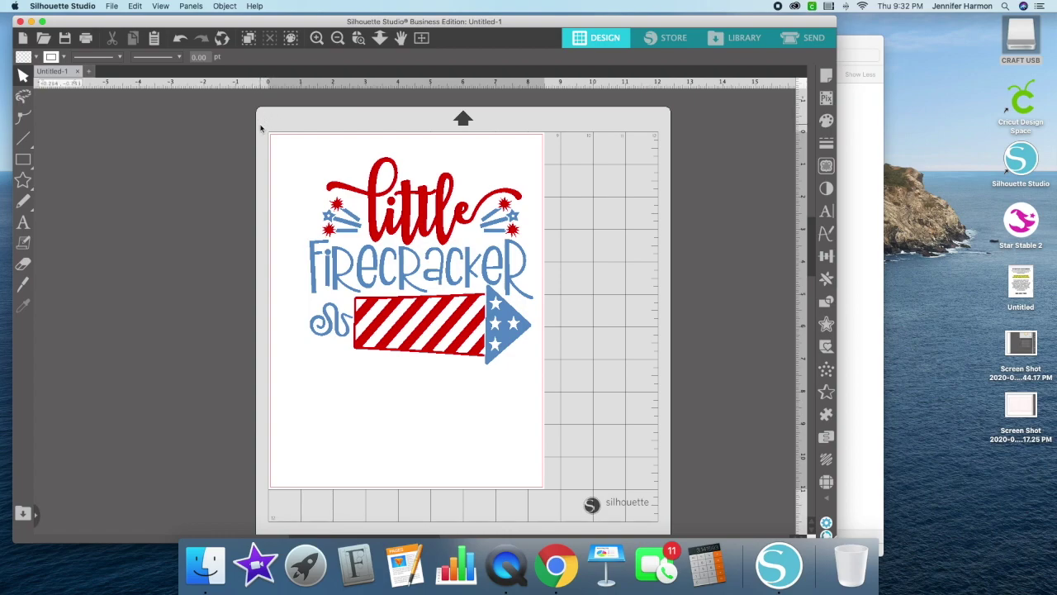
Step: Select the entire little firecracker design as a test, and deselect it
{"action": "scroll", "coordinate": [261, 128], "scroll_direction": "left", "scroll_amount": 1}
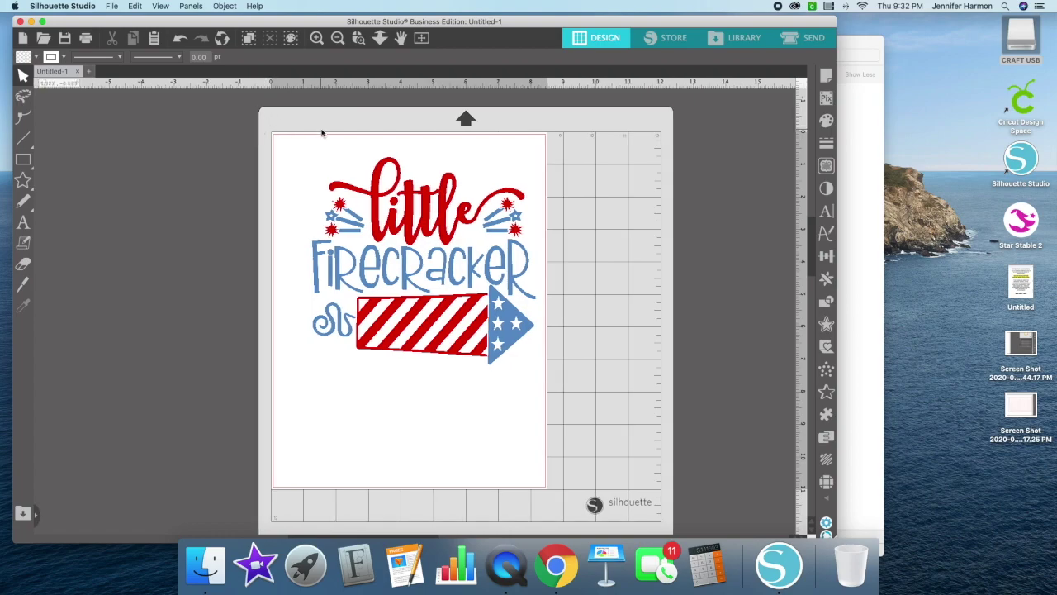
{"action": "left_click", "coordinate": [328, 165]}
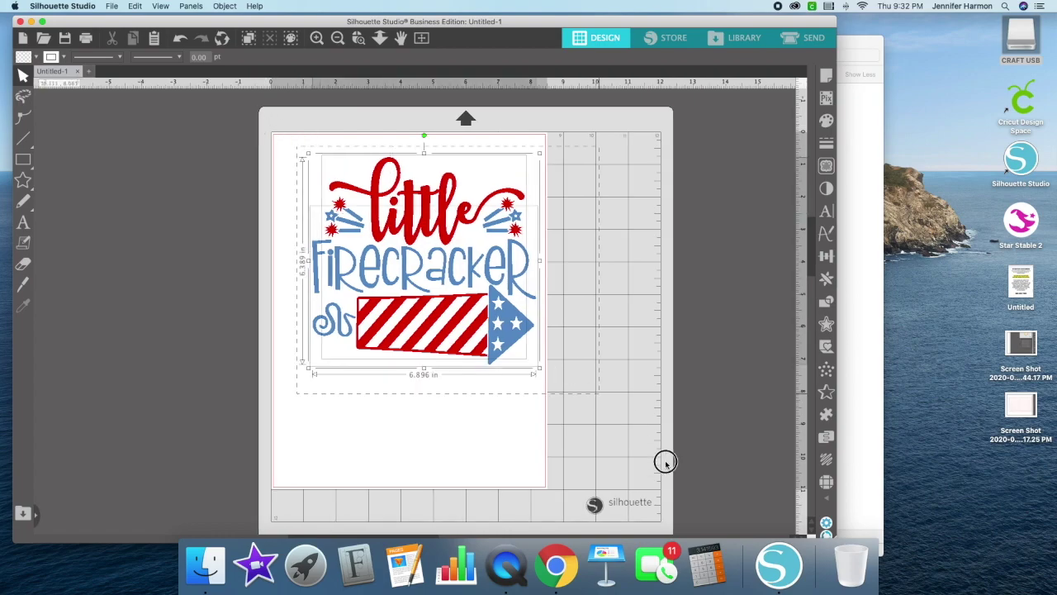
{"action": "left_click", "coordinate": [609, 287]}
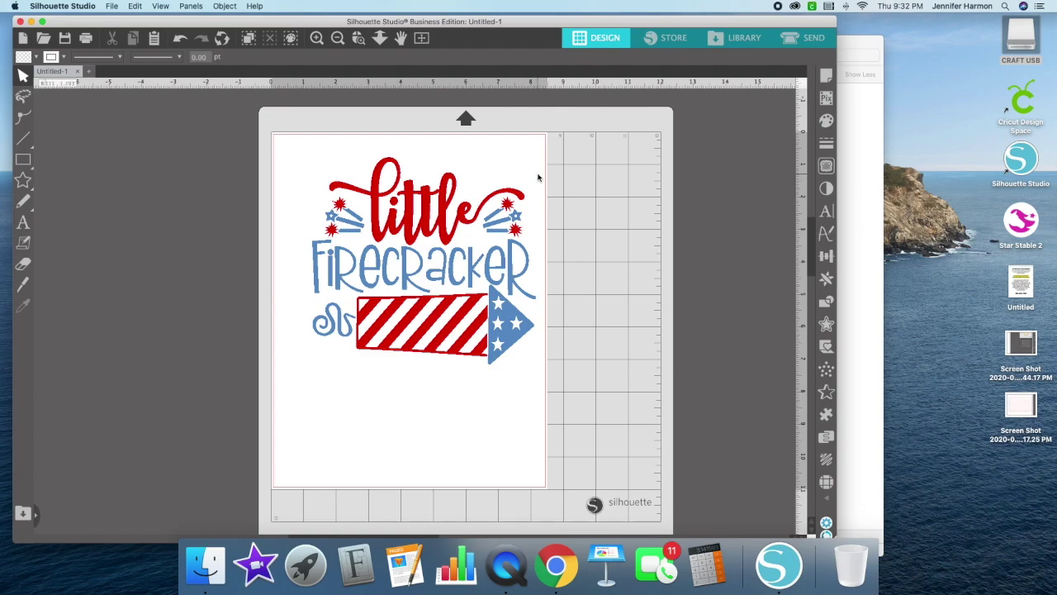
Step: Open the cut settings and set the Tool 1 material to Heat Transfer, Smooth
{"action": "left_click", "coordinate": [803, 37]}
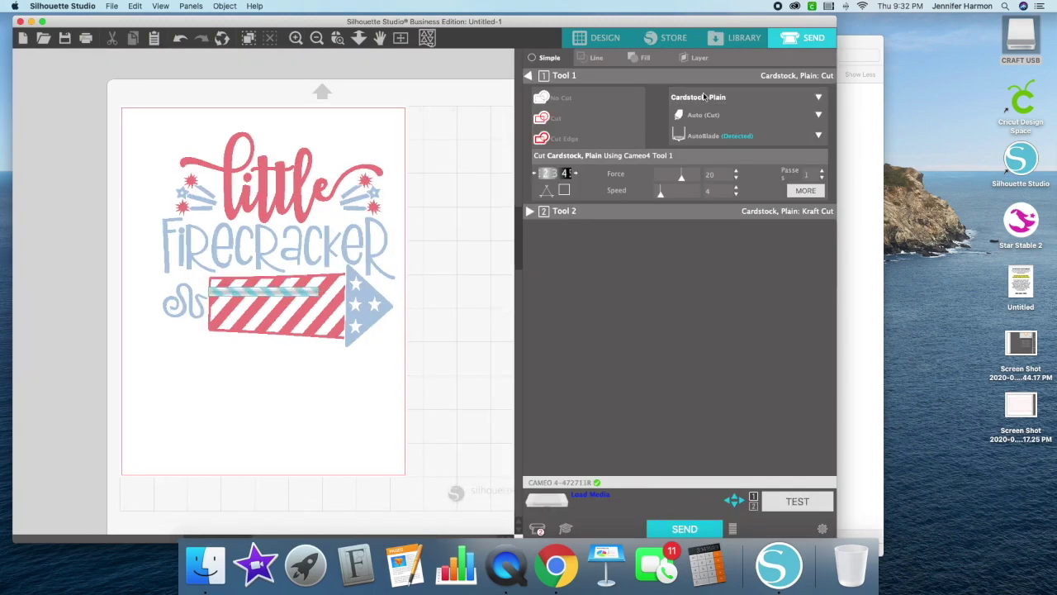
{"action": "left_click", "coordinate": [702, 97]}
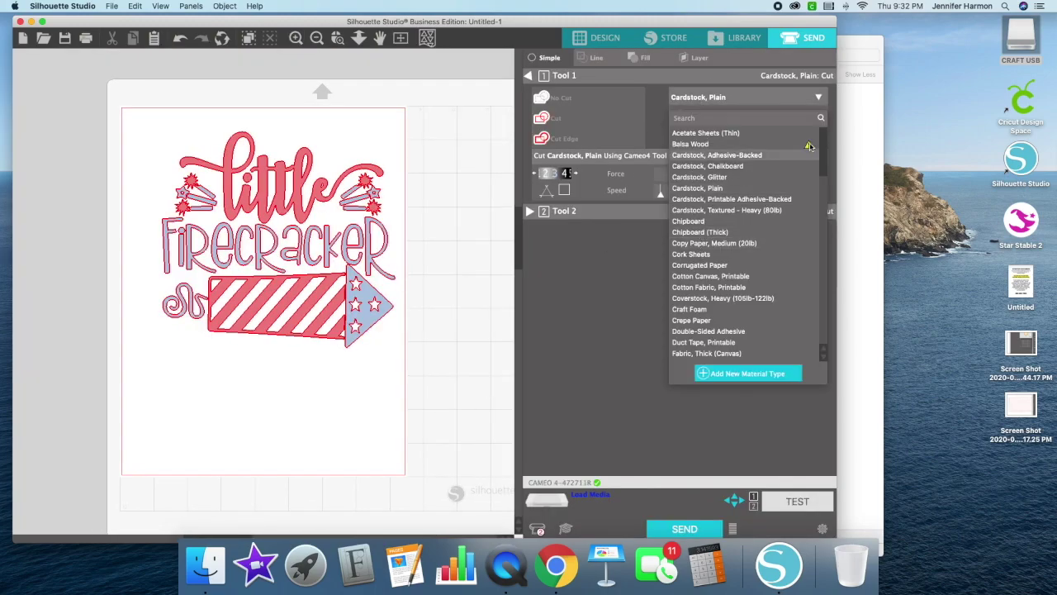
{"action": "left_click_drag", "start_coordinate": [826, 177], "coordinate": [832, 207]}
{"action": "left_click", "coordinate": [690, 225]}
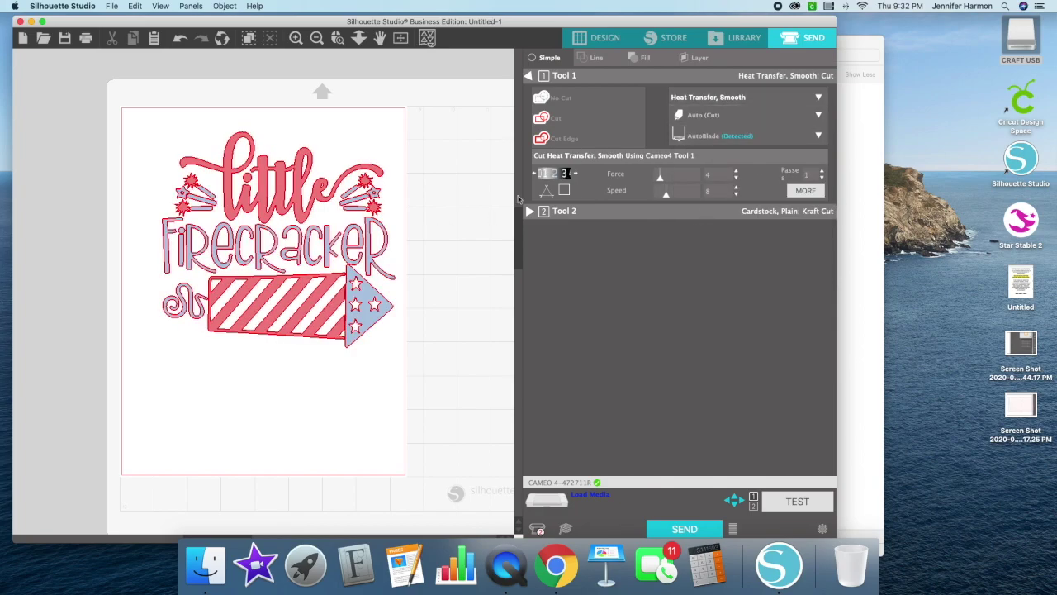
Step: Bring up the mirroring choice for sending the design, dismiss it without sending, and return to the design workspace
{"action": "left_click", "coordinate": [677, 531]}
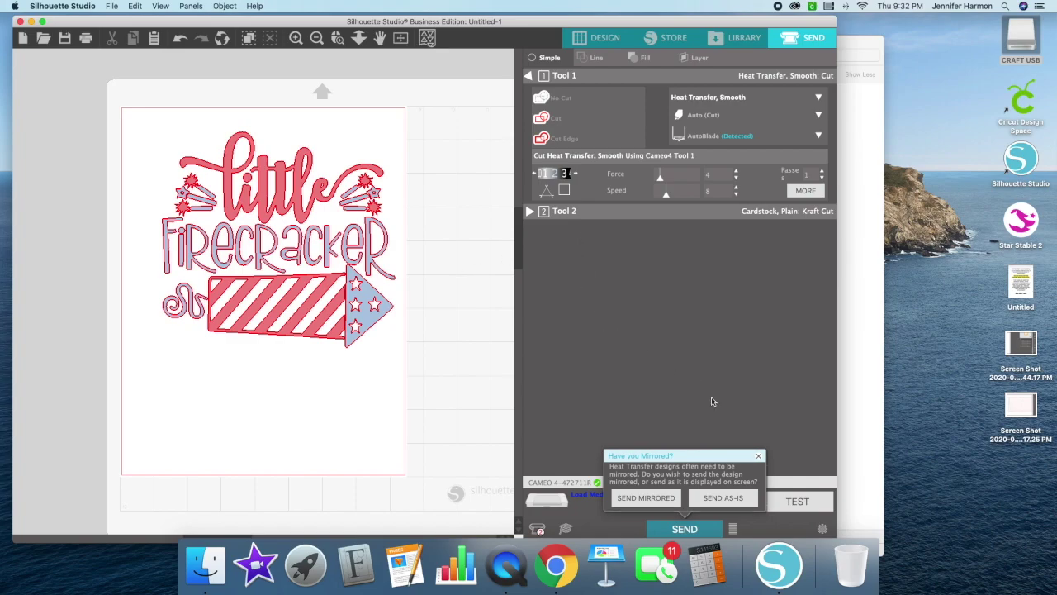
{"action": "left_click", "coordinate": [759, 456]}
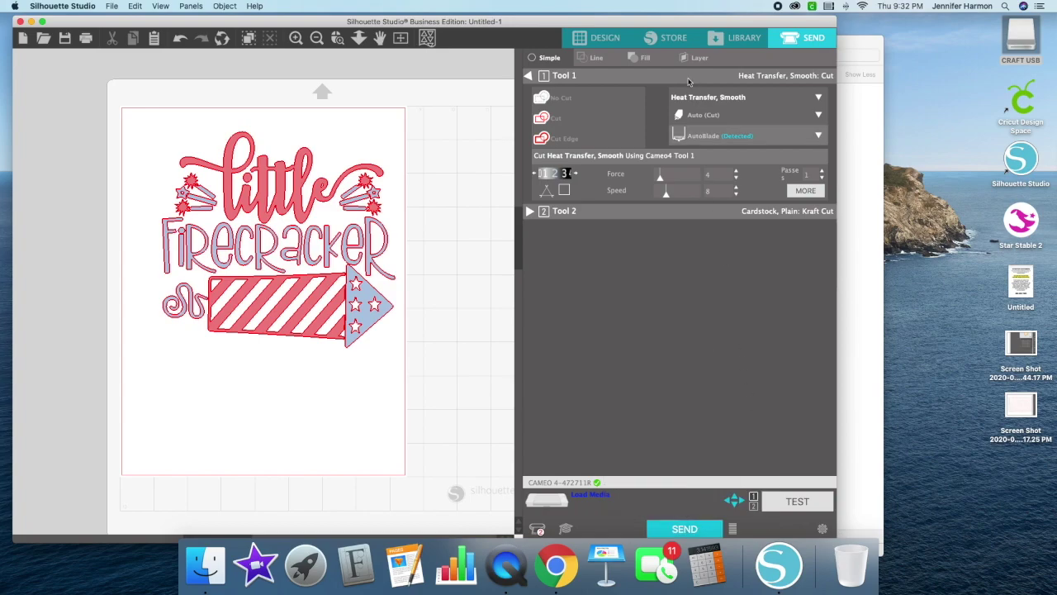
{"action": "left_click", "coordinate": [592, 33]}
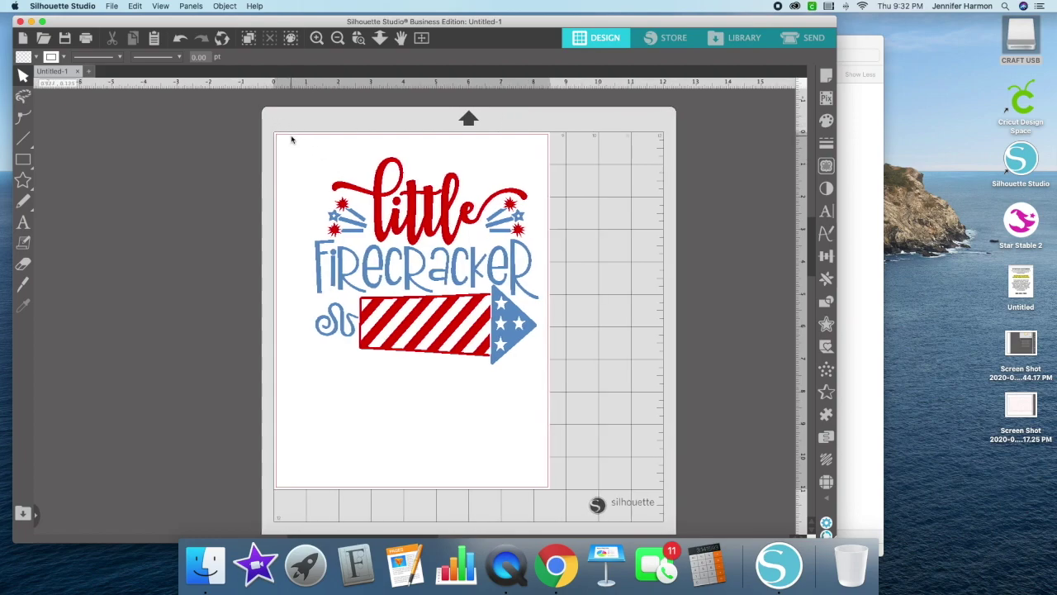
Step: Mirror the entire little firecracker design horizontally and deselect it
{"action": "left_click_drag", "start_coordinate": [279, 133], "coordinate": [384, 223]}
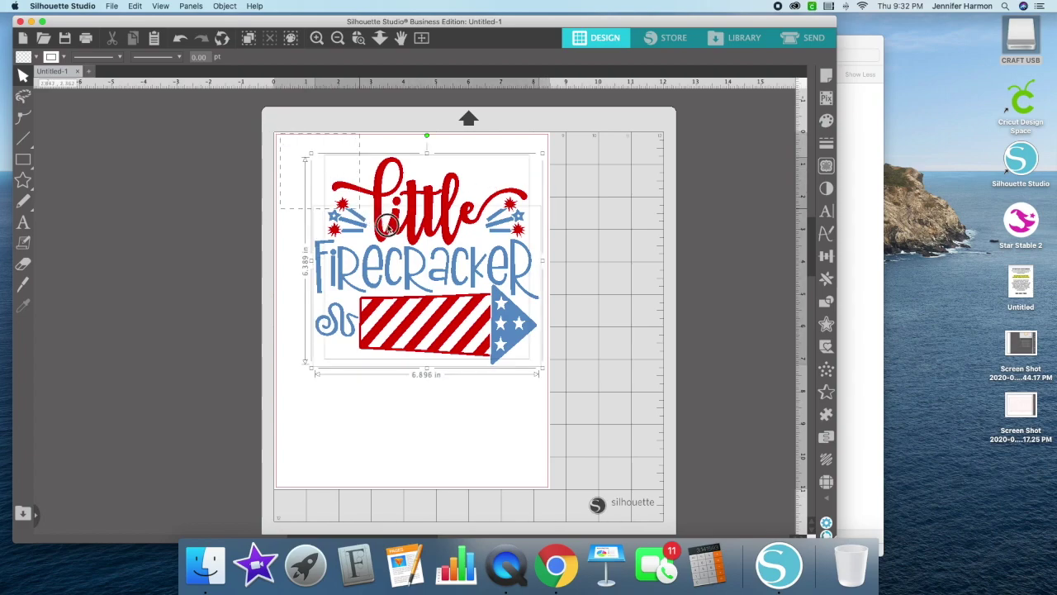
{"action": "left_click", "coordinate": [228, 8]}
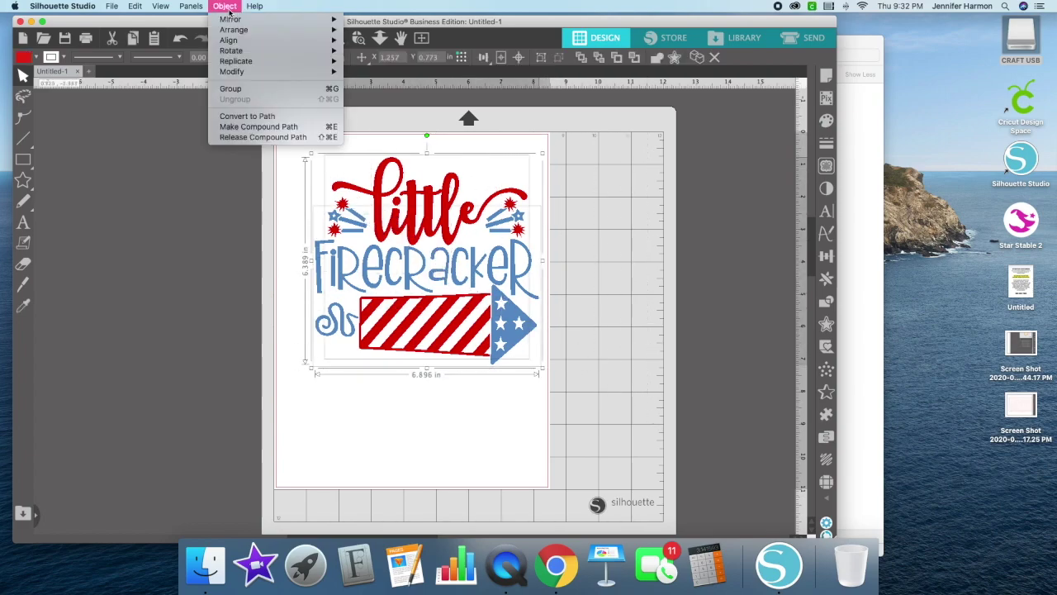
{"action": "mouse_move", "coordinate": [235, 19]}
{"action": "left_click", "coordinate": [374, 23]}
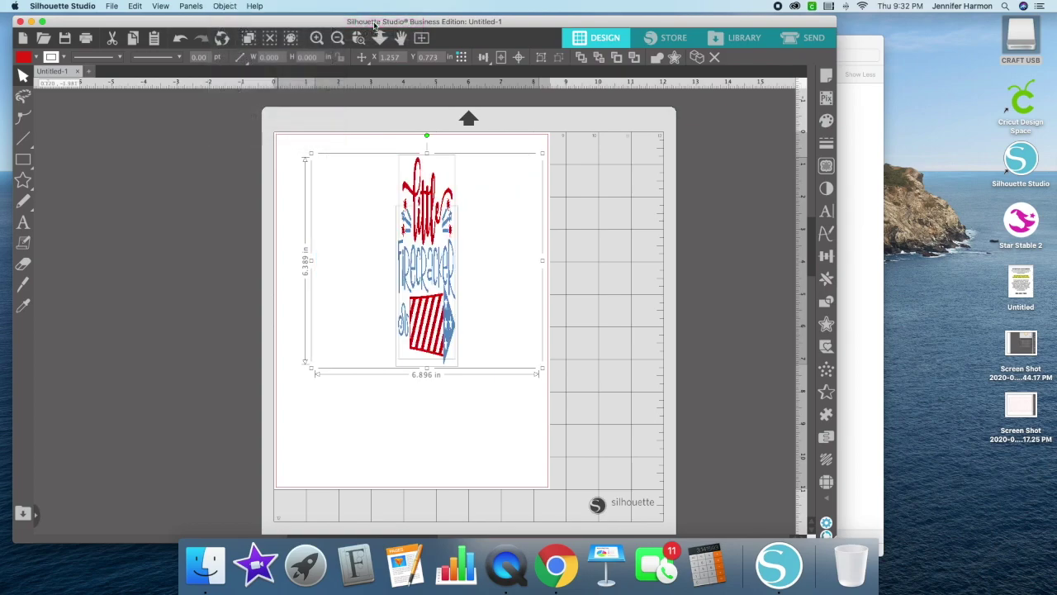
{"action": "left_click", "coordinate": [724, 280]}
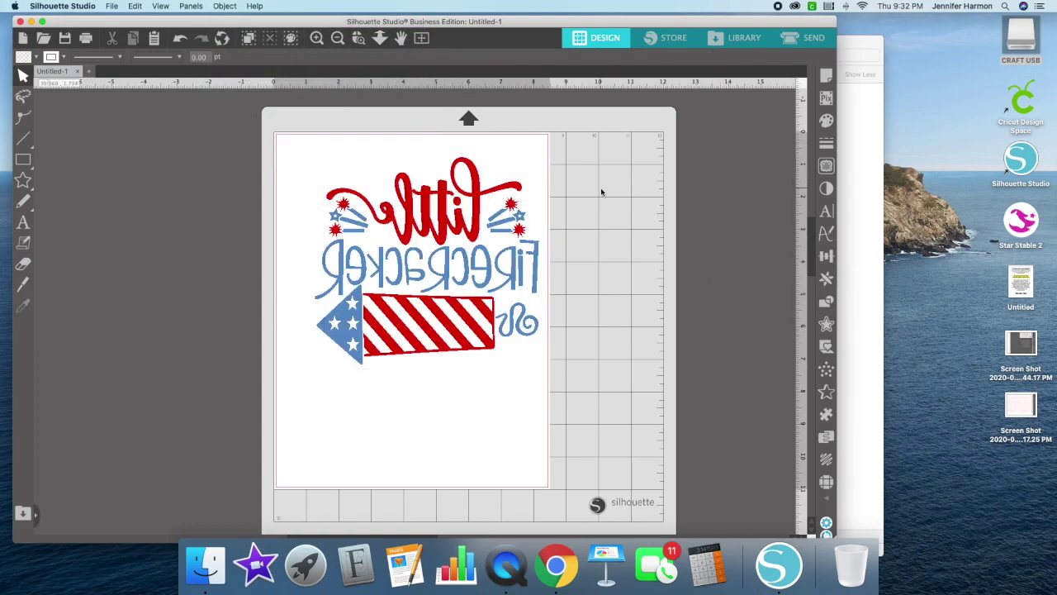
Step: Move the mirrored design near the page's upper-left corner at about X 0.477, Y 0.264 in, and group its red and blue parts
{"action": "left_click", "coordinate": [413, 246]}
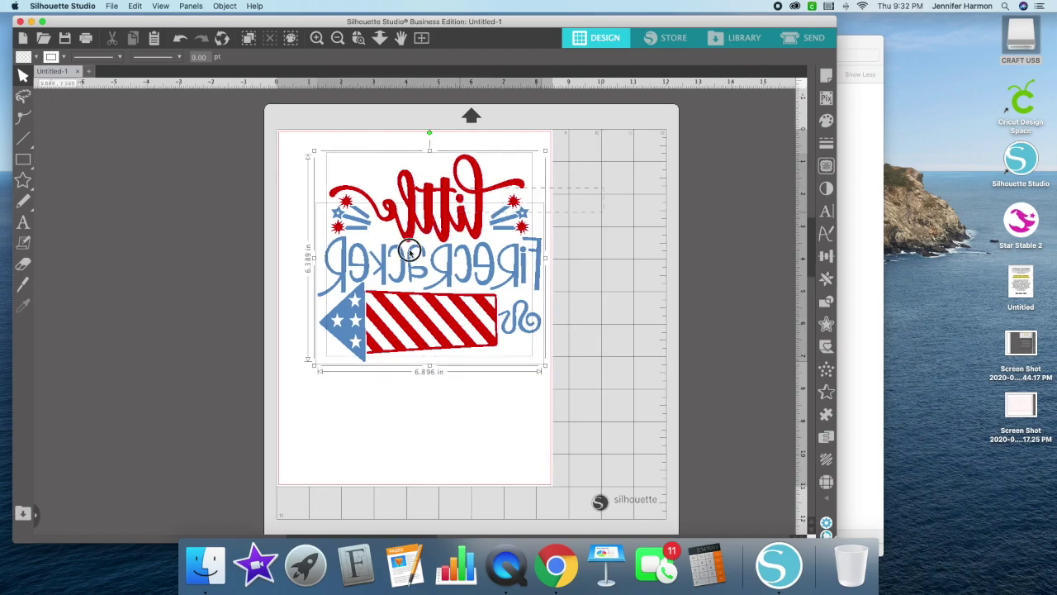
{"action": "left_click_drag", "start_coordinate": [549, 371], "coordinate": [524, 354]}
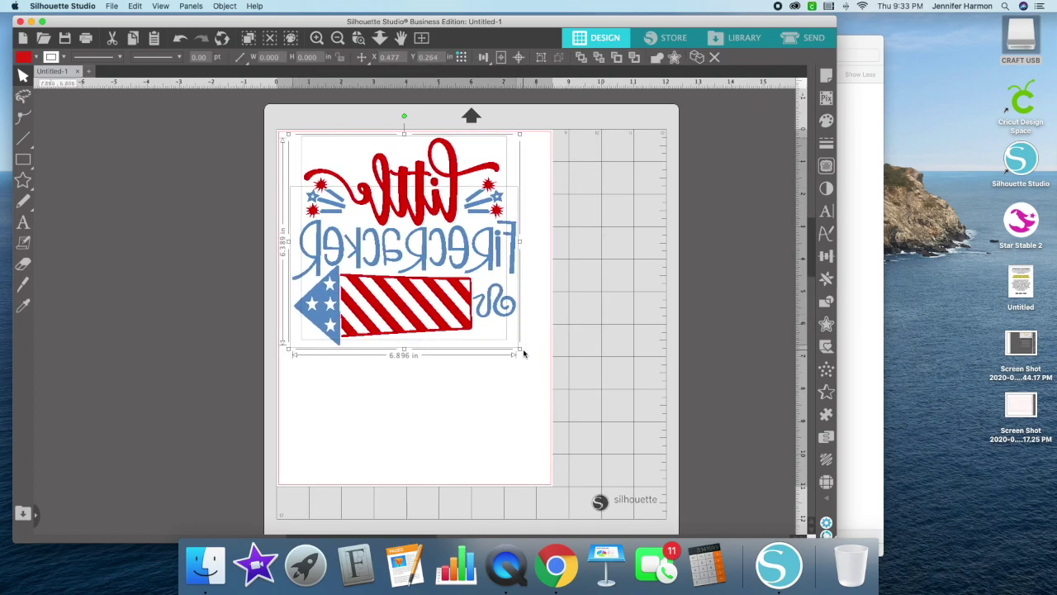
{"action": "left_click", "coordinate": [598, 307]}
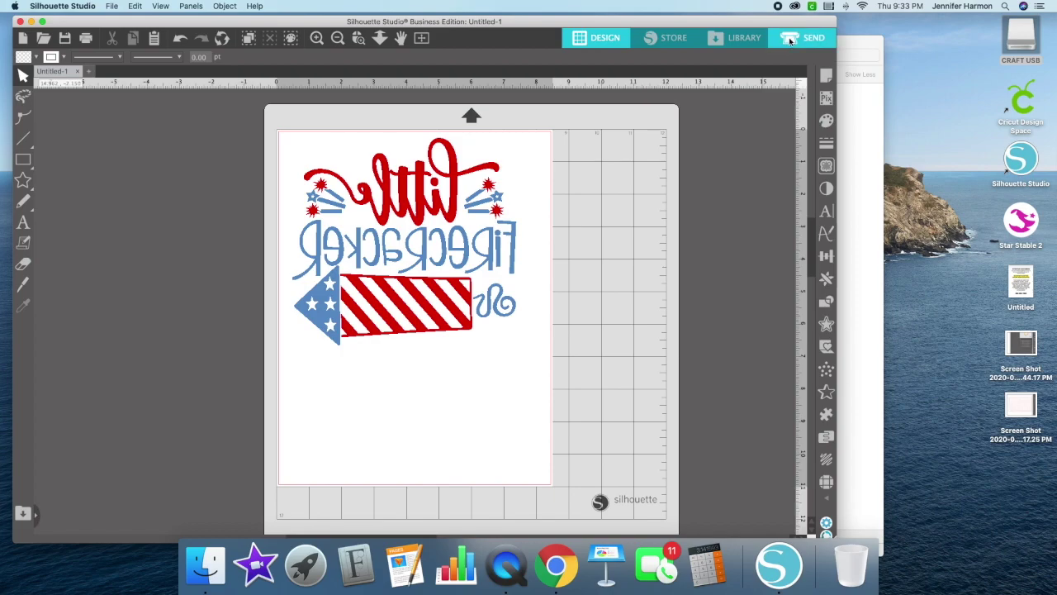
{"action": "left_click", "coordinate": [402, 323]}
{"action": "key", "text": "super+g"}
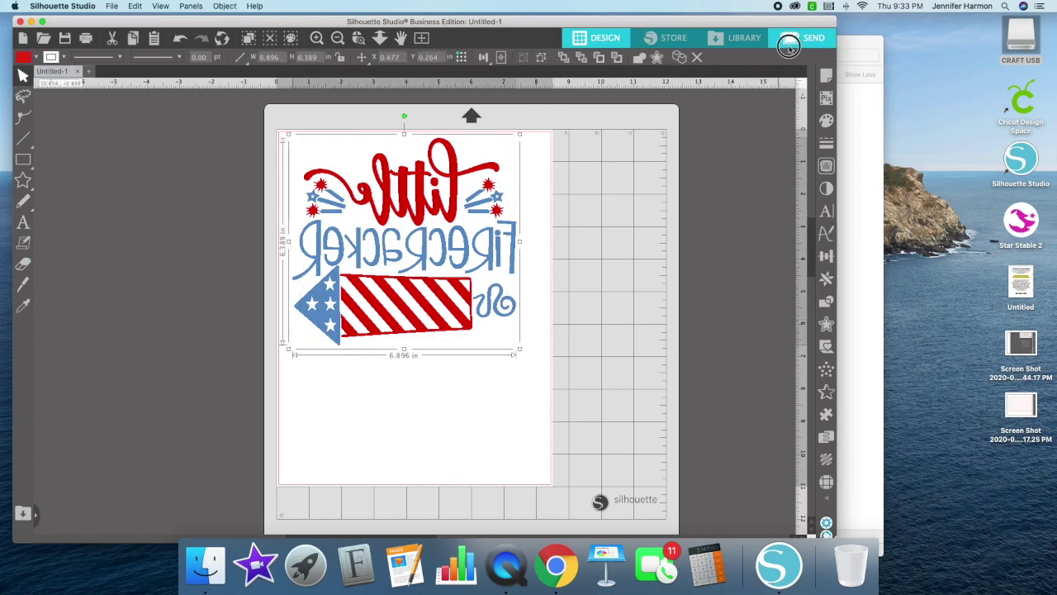
Step: Set the cut up by fill color and turn off the red fill so only the blue parts cut
{"action": "left_click", "coordinate": [789, 43]}
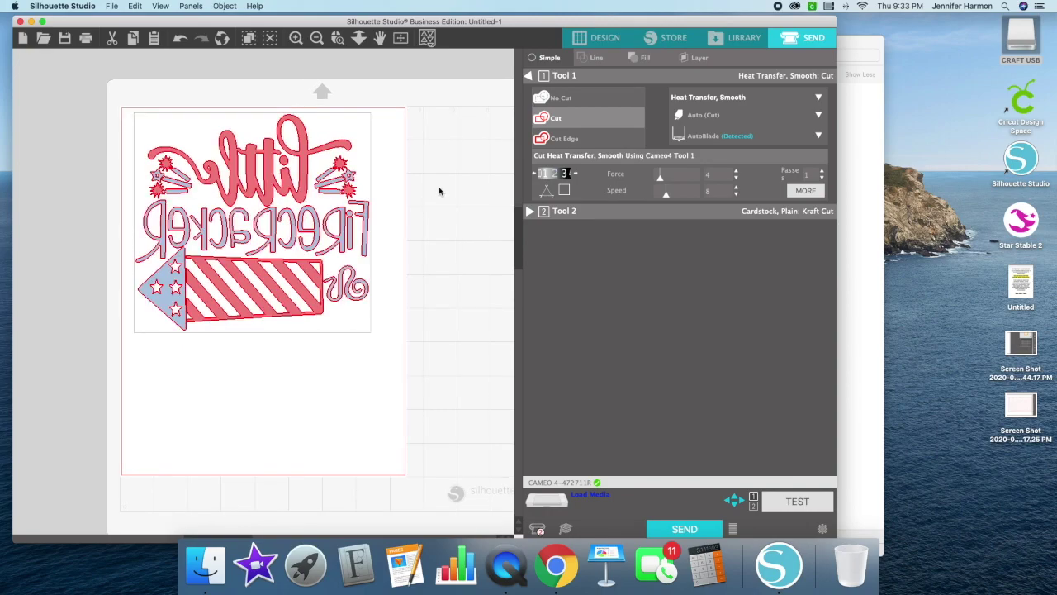
{"action": "left_click", "coordinate": [632, 60]}
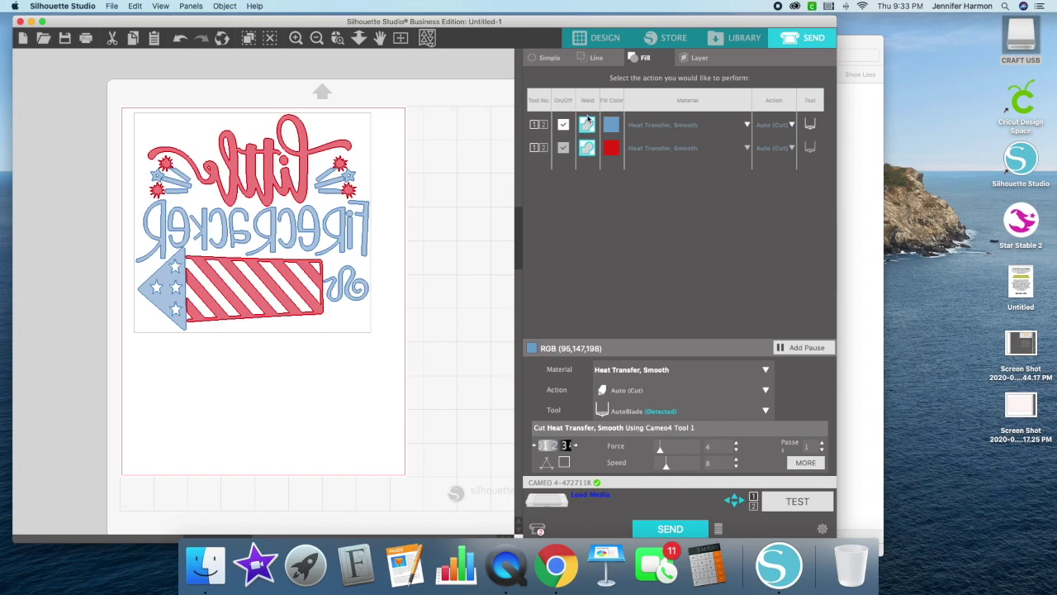
{"action": "left_click", "coordinate": [602, 60]}
{"action": "left_click", "coordinate": [643, 58]}
{"action": "left_click", "coordinate": [563, 147]}
{"action": "left_click", "coordinate": [563, 148]}
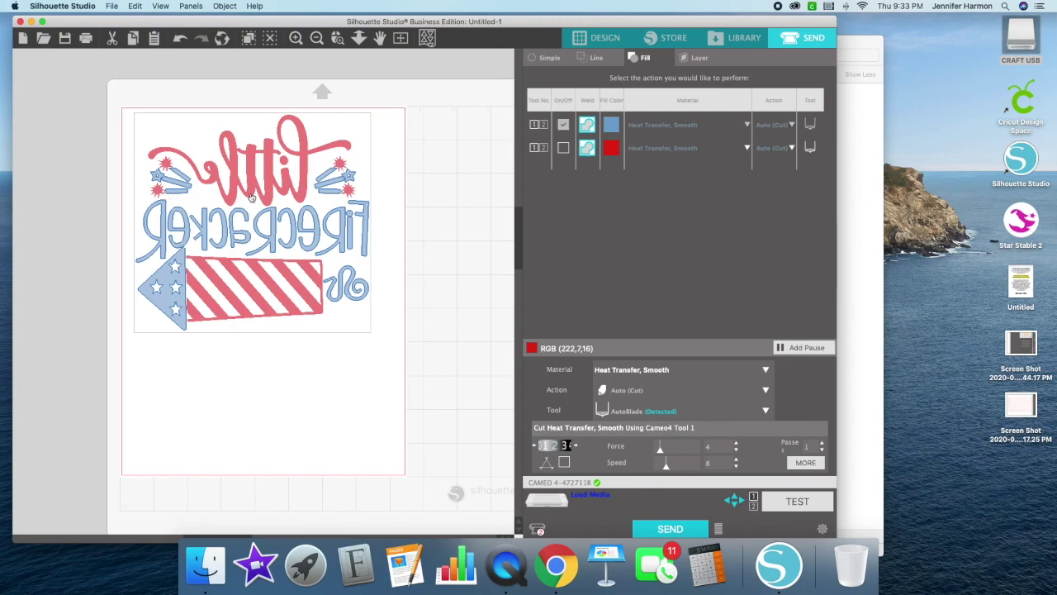
Step: Switch cutting from the blue fill to the red fill, and reposition the design at about X 0.232, Y 0.182 in
{"action": "left_click_drag", "start_coordinate": [271, 220], "coordinate": [265, 175]}
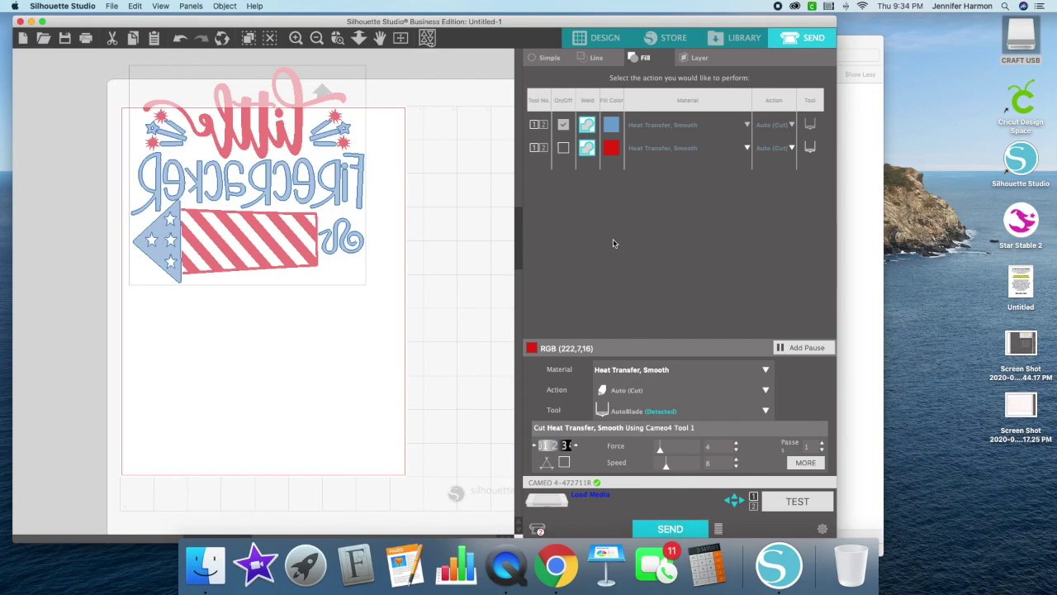
{"action": "left_click", "coordinate": [565, 126]}
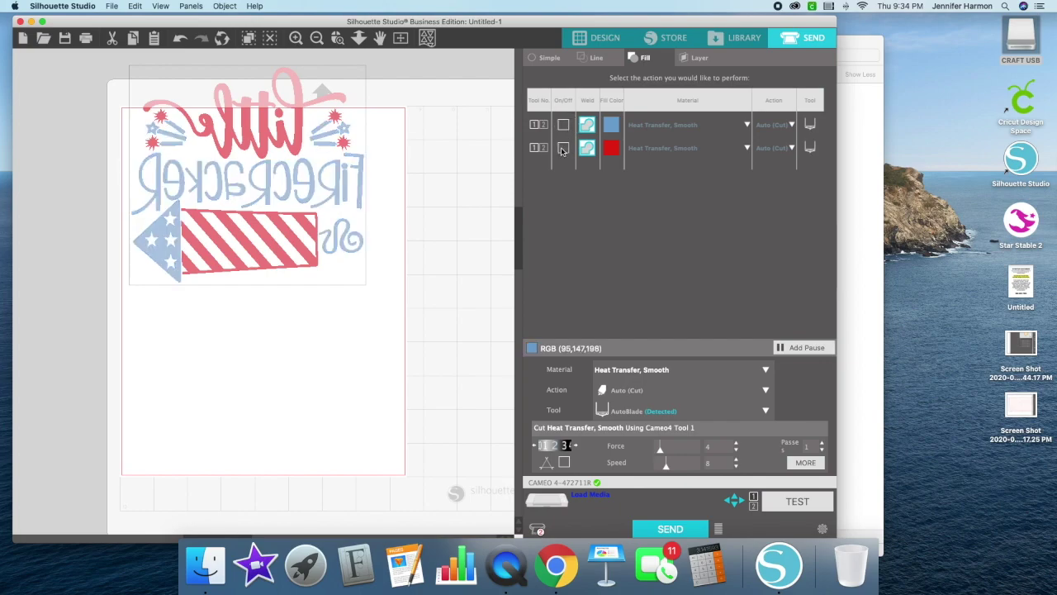
{"action": "left_click", "coordinate": [562, 148]}
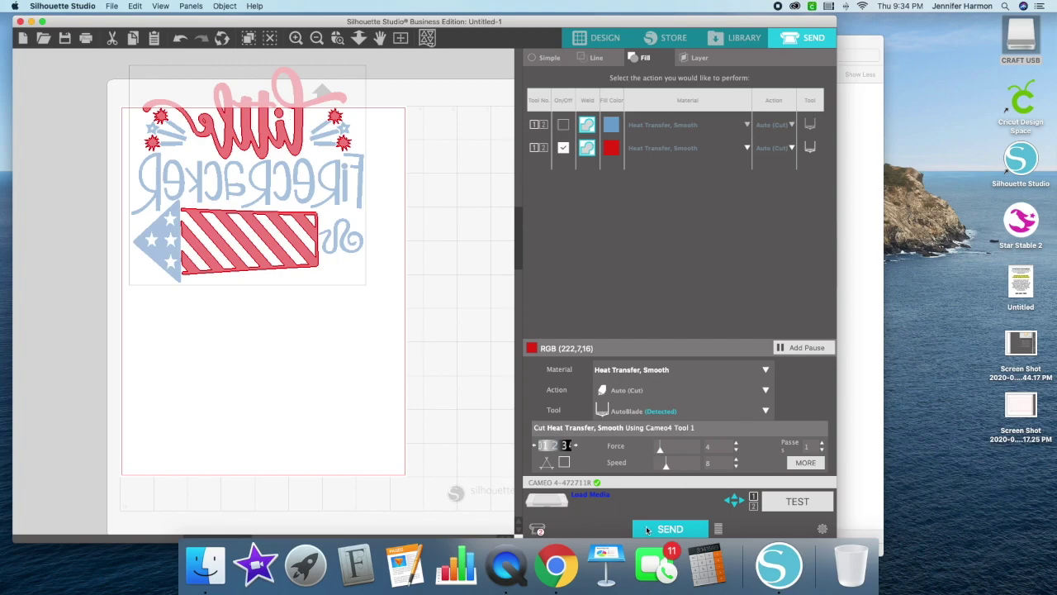
{"action": "left_click_drag", "start_coordinate": [292, 143], "coordinate": [291, 189]}
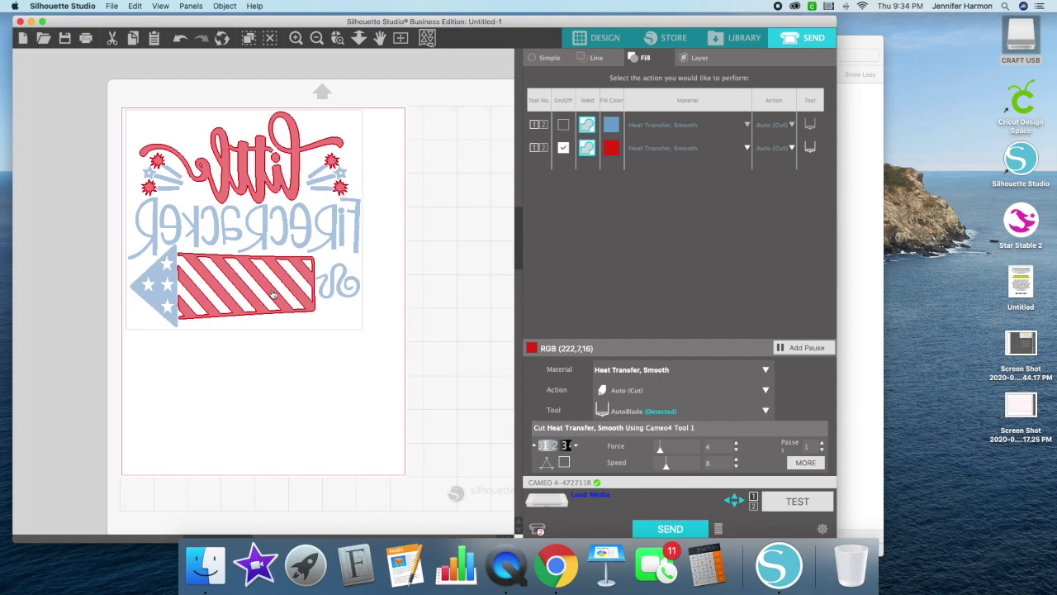
Step: Return to the design workspace, select the grouped design to check it, and deselect it
{"action": "left_click", "coordinate": [590, 41]}
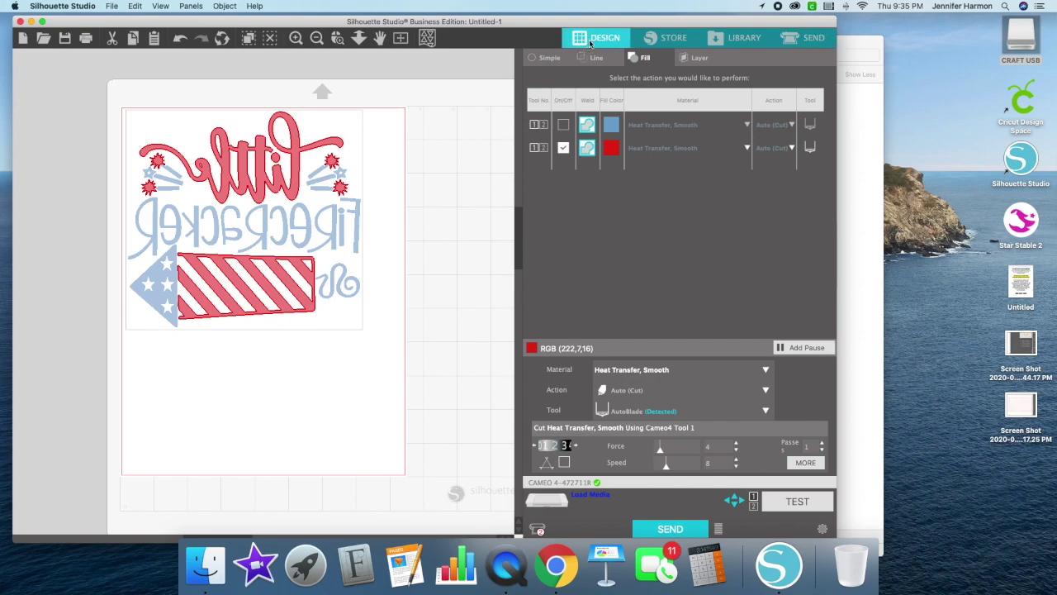
{"action": "left_click", "coordinate": [388, 178]}
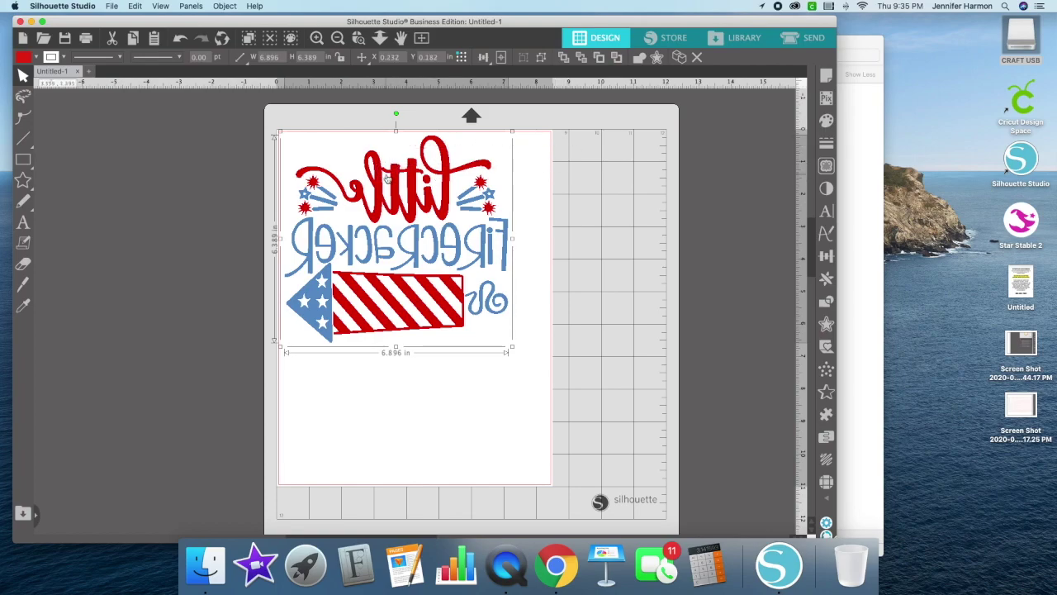
{"action": "left_click", "coordinate": [604, 195]}
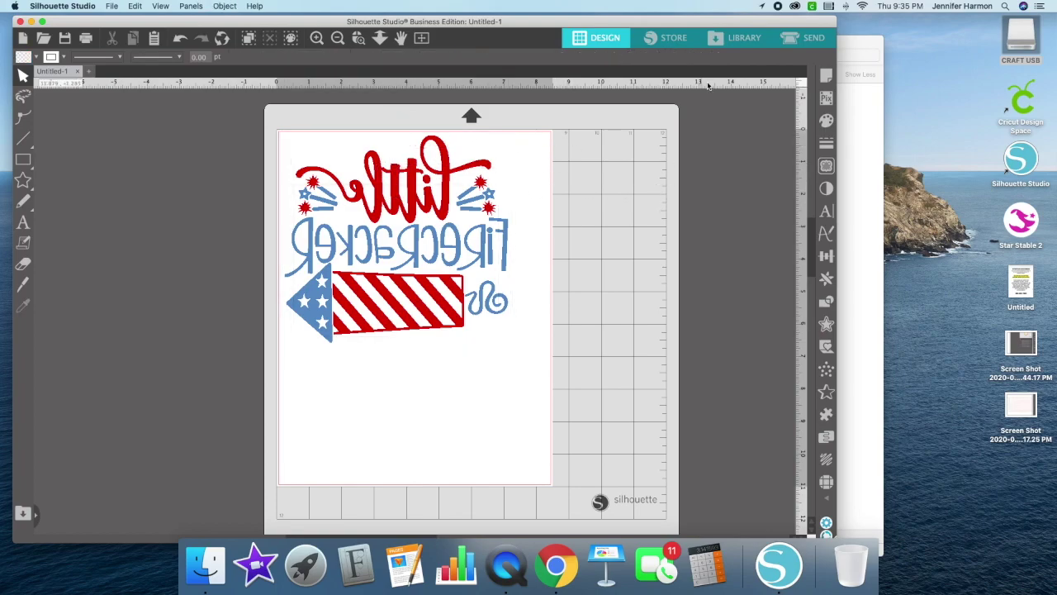
Step: In the cut setup, try moving the red parts away from the blue parts and back over them
{"action": "left_click", "coordinate": [809, 37]}
{"action": "left_click", "coordinate": [562, 124]}
{"action": "left_click_drag", "start_coordinate": [293, 183], "coordinate": [385, 186]}
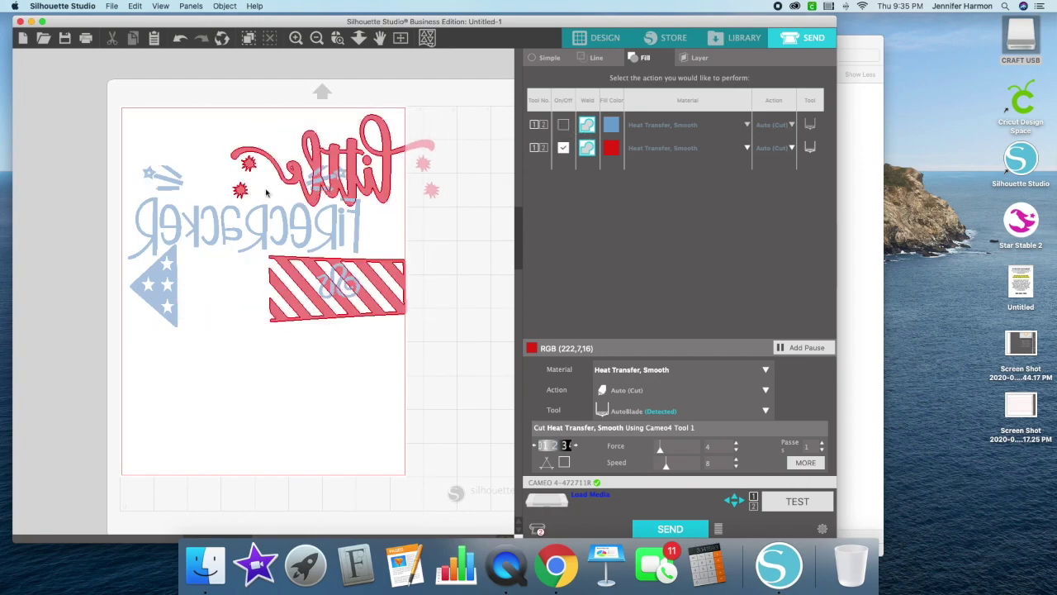
{"action": "mouse_move", "coordinate": [318, 188]}
{"action": "left_mouse_down"}
{"action": "mouse_move", "coordinate": [219, 157]}
{"action": "mouse_move", "coordinate": [221, 176]}
{"action": "left_mouse_up"}
{"action": "left_click", "coordinate": [366, 188]}
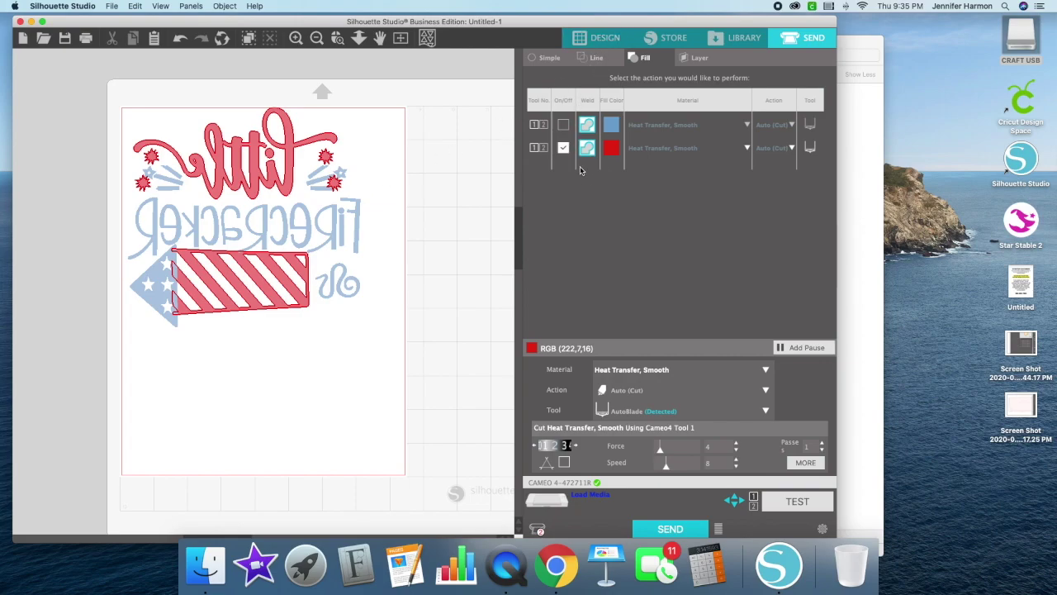
Step: Group the red and blue parts, move the grouped design to the page's upper-left edge in the cut setup, and return to the design workspace
{"action": "left_click", "coordinate": [605, 37]}
{"action": "left_click", "coordinate": [357, 235]}
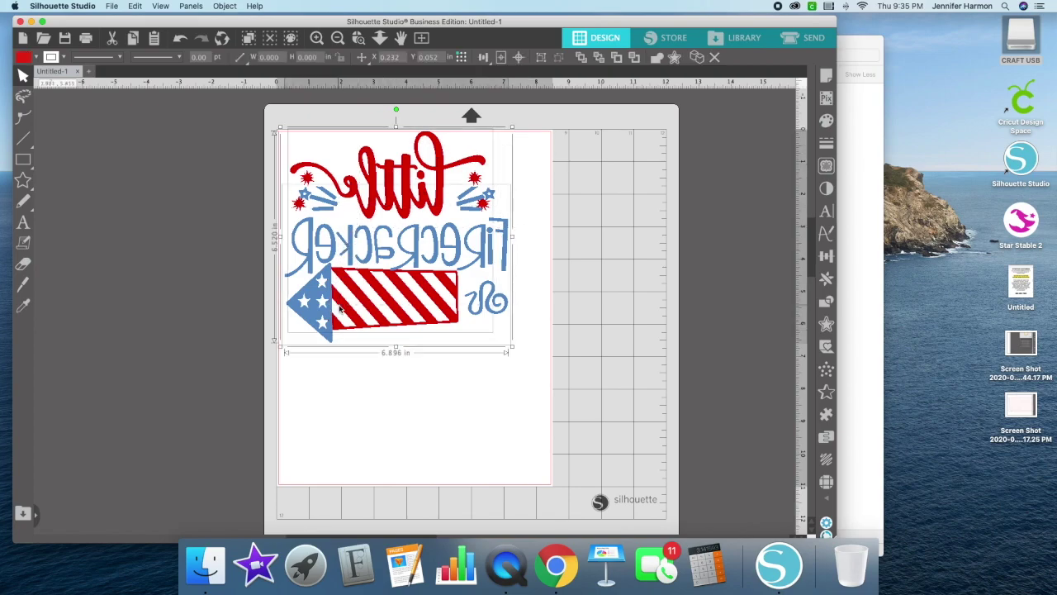
{"action": "left_click", "coordinate": [760, 38]}
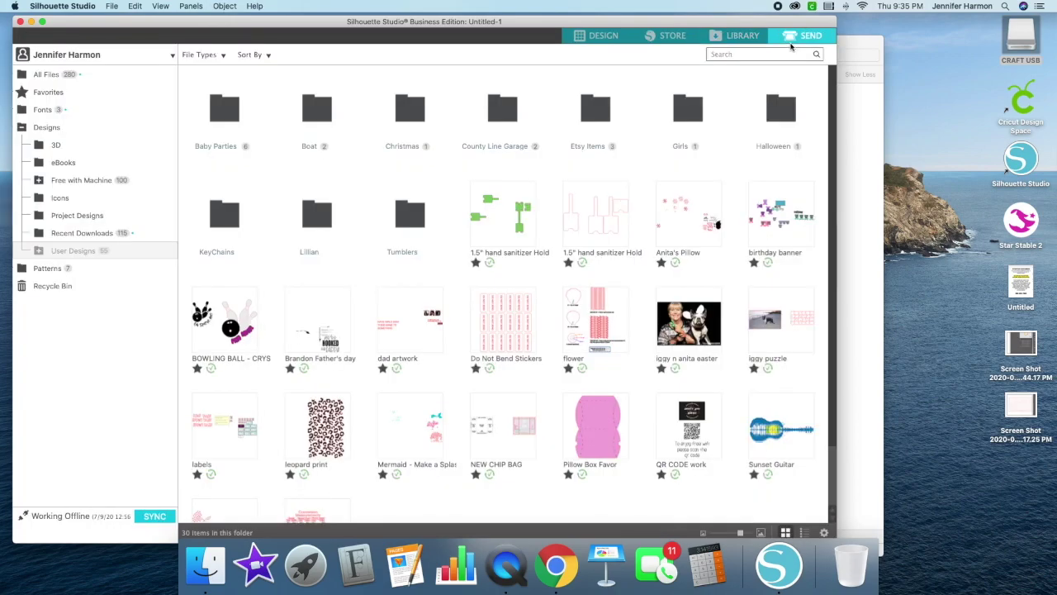
{"action": "left_click", "coordinate": [791, 41]}
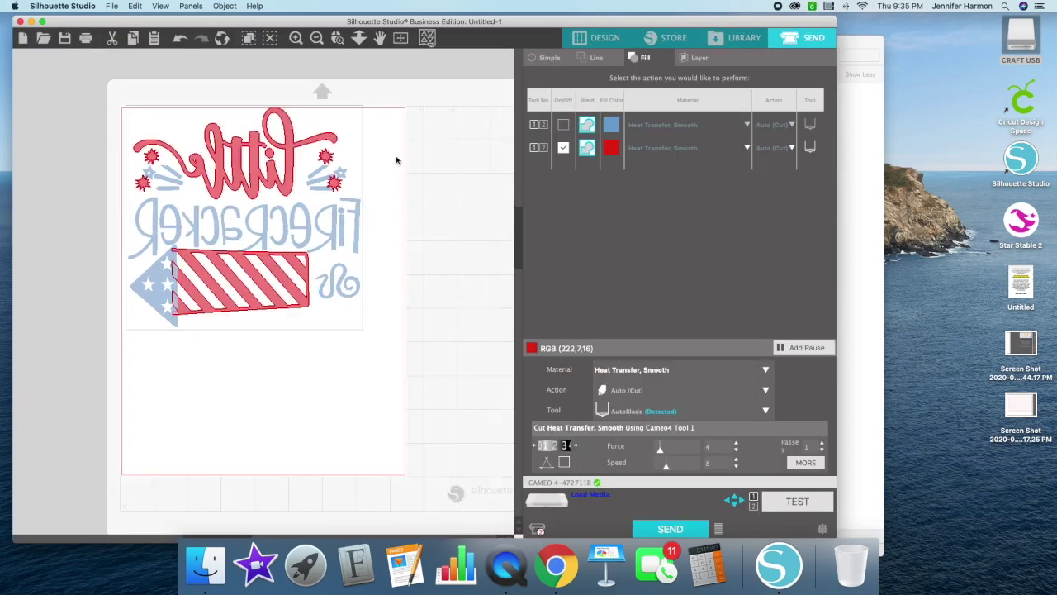
{"action": "left_click_drag", "start_coordinate": [175, 134], "coordinate": [207, 153]}
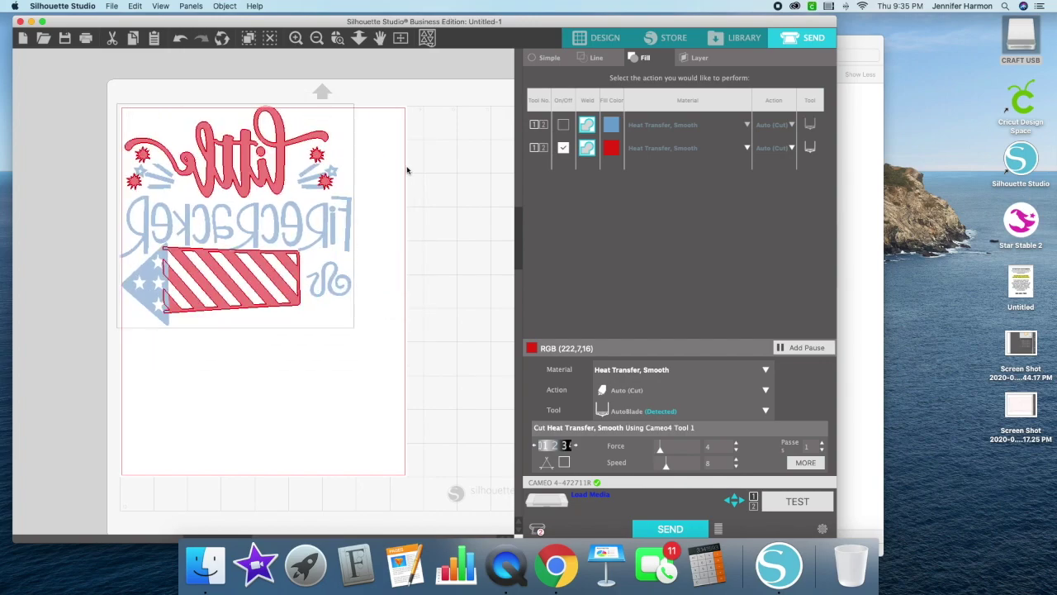
{"action": "left_click_drag", "start_coordinate": [222, 263], "coordinate": [224, 264]}
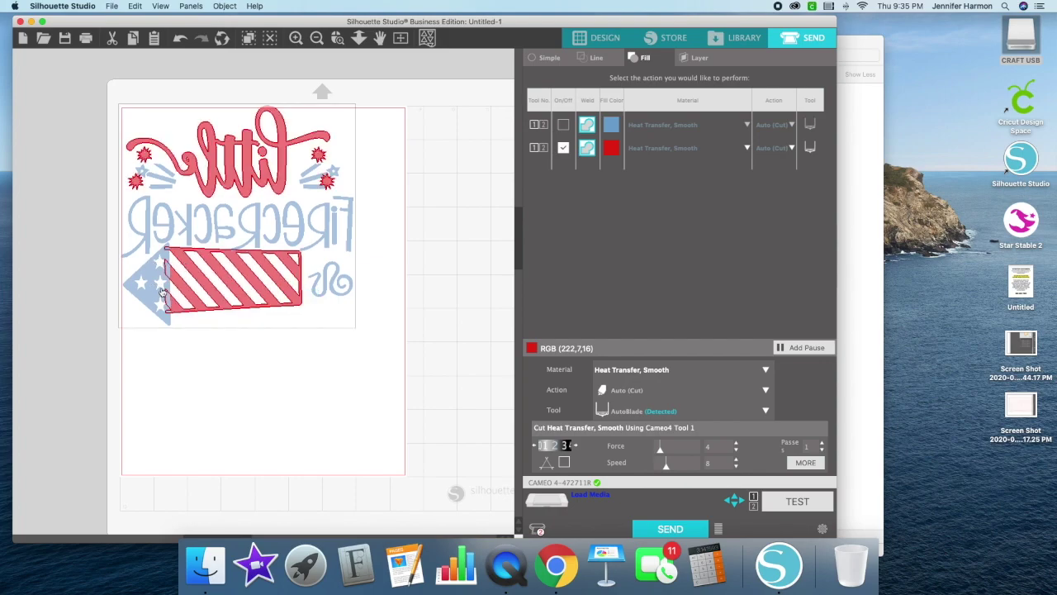
{"action": "left_click", "coordinate": [596, 37]}
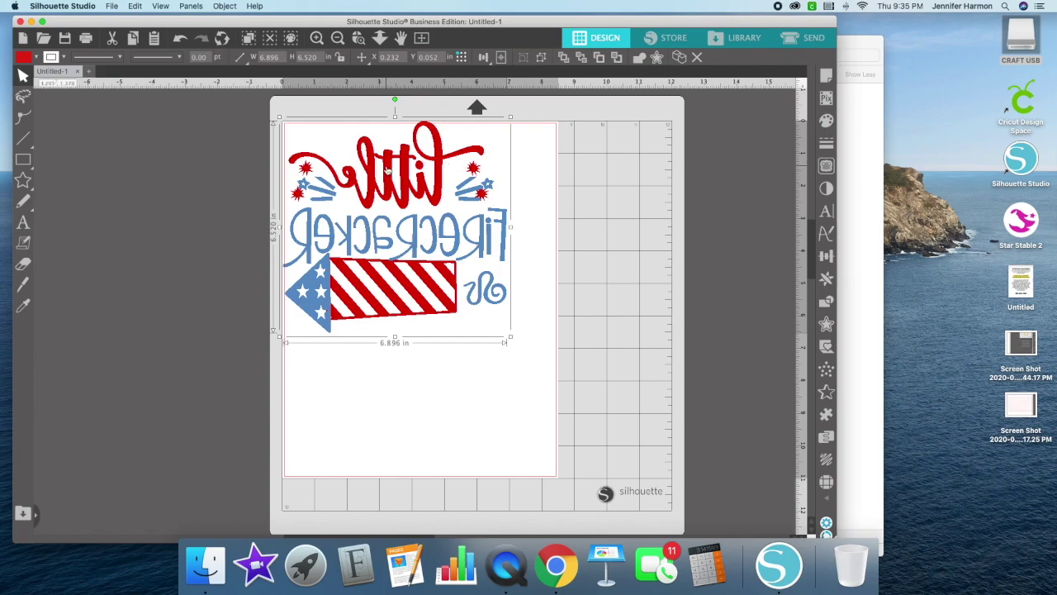
Step: Ungroup the design and align the red and blue parts with each other by their horizontal centers
{"action": "key", "text": "super+shift+g"}
{"action": "left_click", "coordinate": [586, 170]}
{"action": "key", "text": "super+a"}
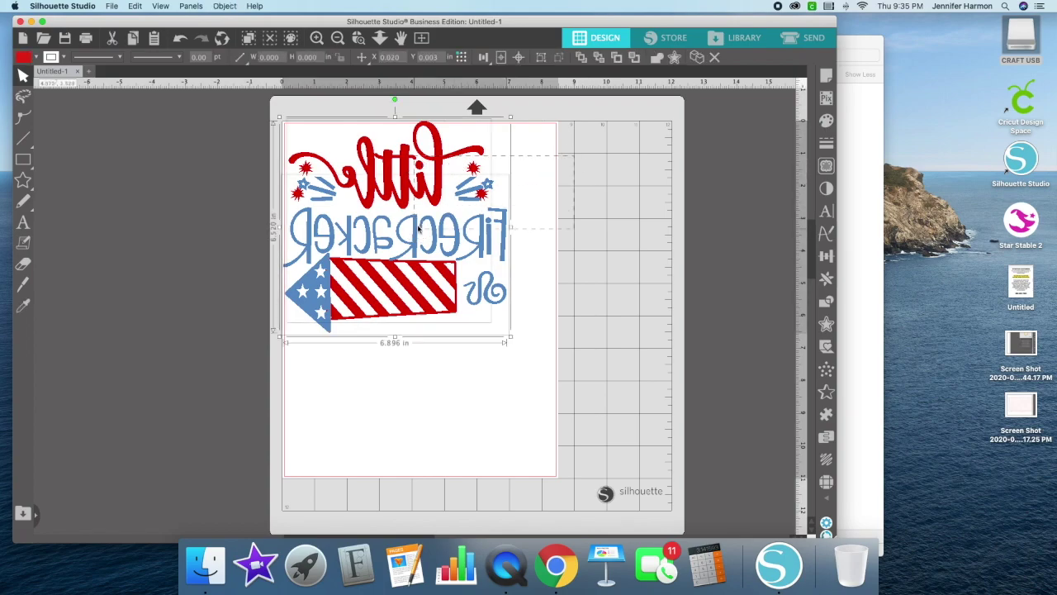
{"action": "left_click", "coordinate": [484, 56]}
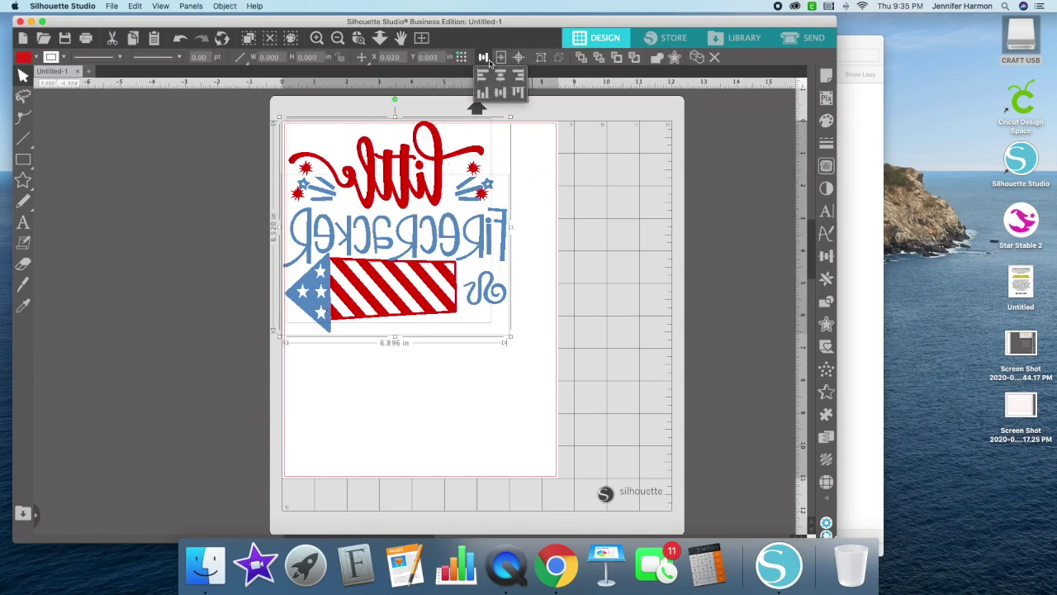
{"action": "left_click", "coordinate": [501, 76]}
{"action": "left_click", "coordinate": [583, 146]}
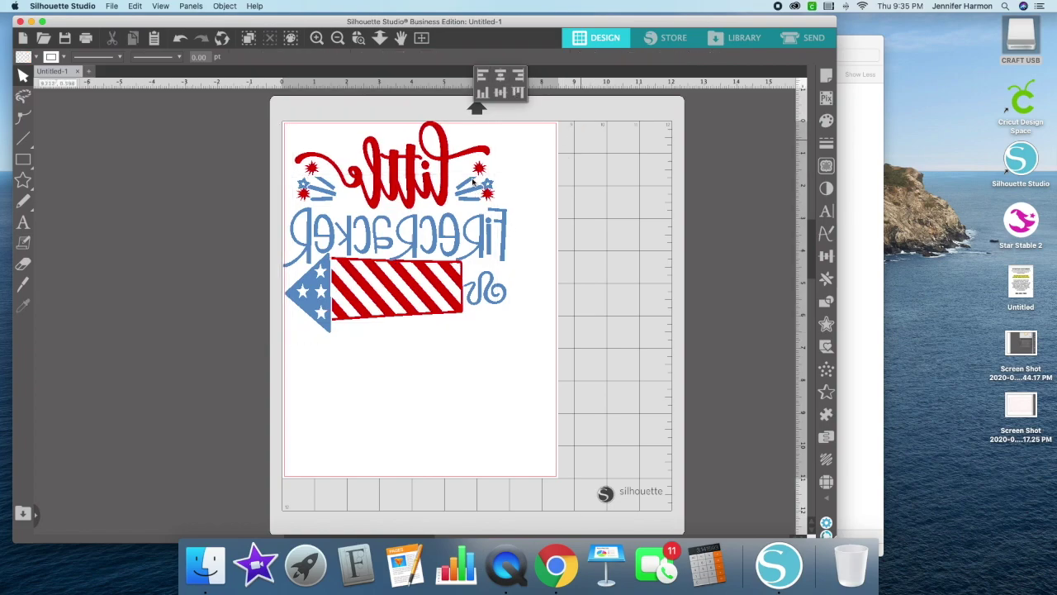
Step: Nudge the red parts down to about Y 0.155 in and regroup them with the blue parts
{"action": "left_click", "coordinate": [454, 163]}
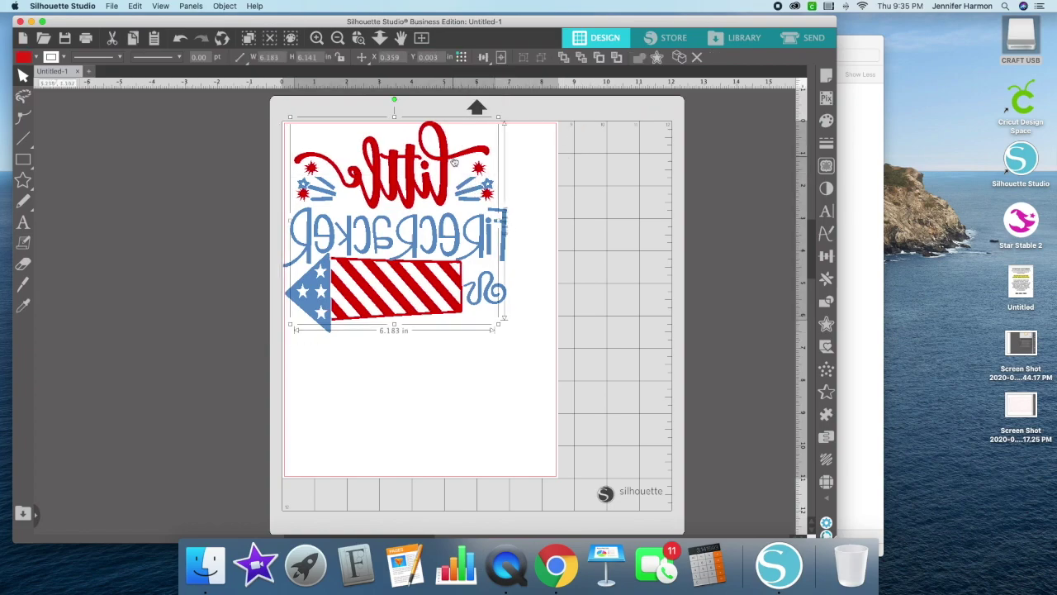
{"action": "key", "text": "Down"}
{"action": "key", "text": "Down"}
{"action": "key", "text": "Down"}
{"action": "key", "text": "Down"}
{"action": "key", "text": "Down"}
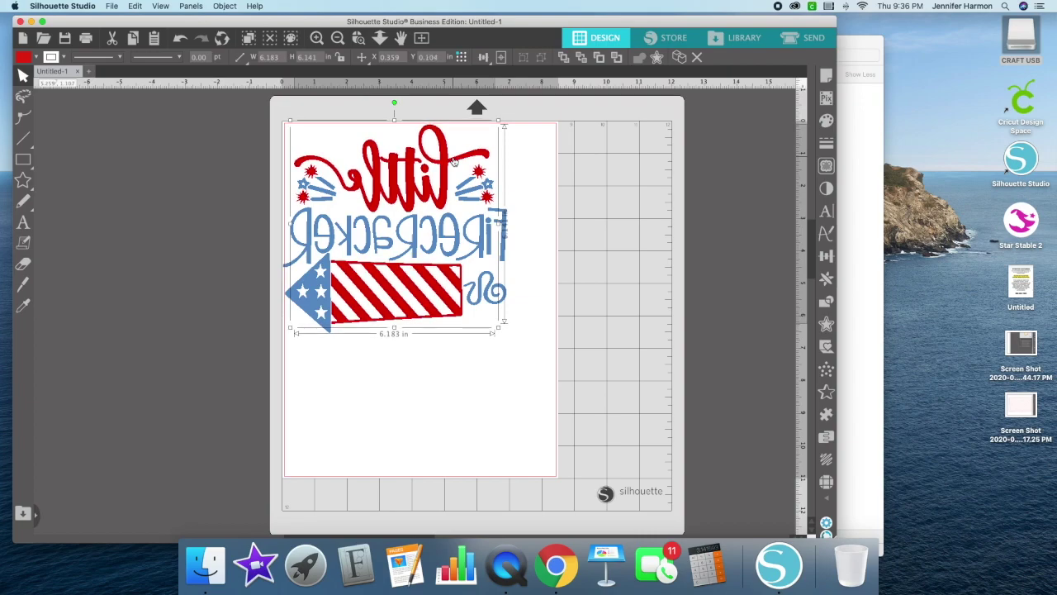
{"action": "key", "text": "Down"}
{"action": "key", "text": "Down"}
{"action": "key", "text": "Down"}
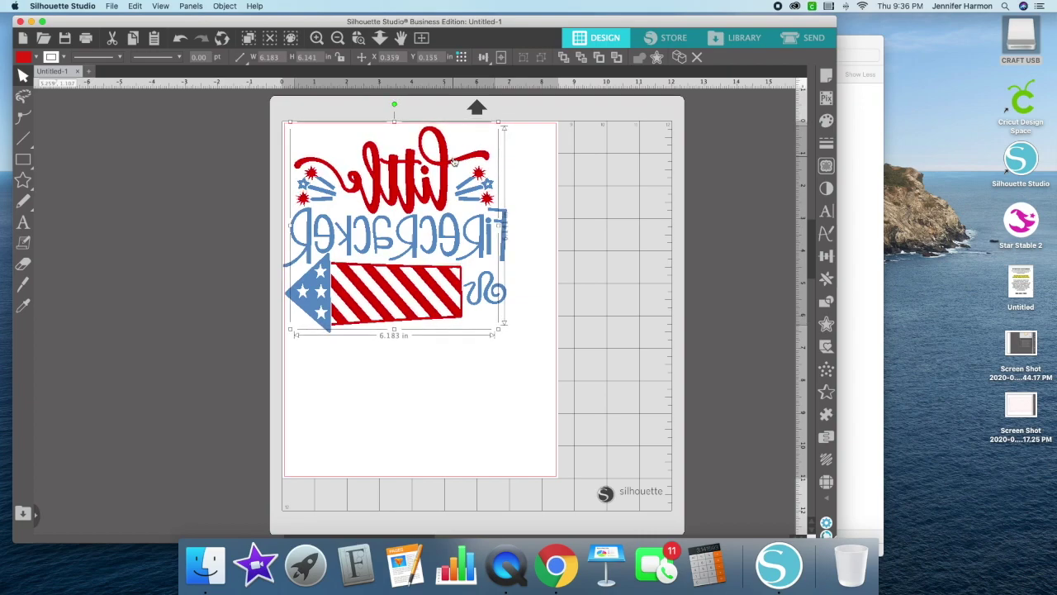
{"action": "left_click_drag", "start_coordinate": [266, 120], "coordinate": [626, 394]}
{"action": "key", "text": "super+g"}
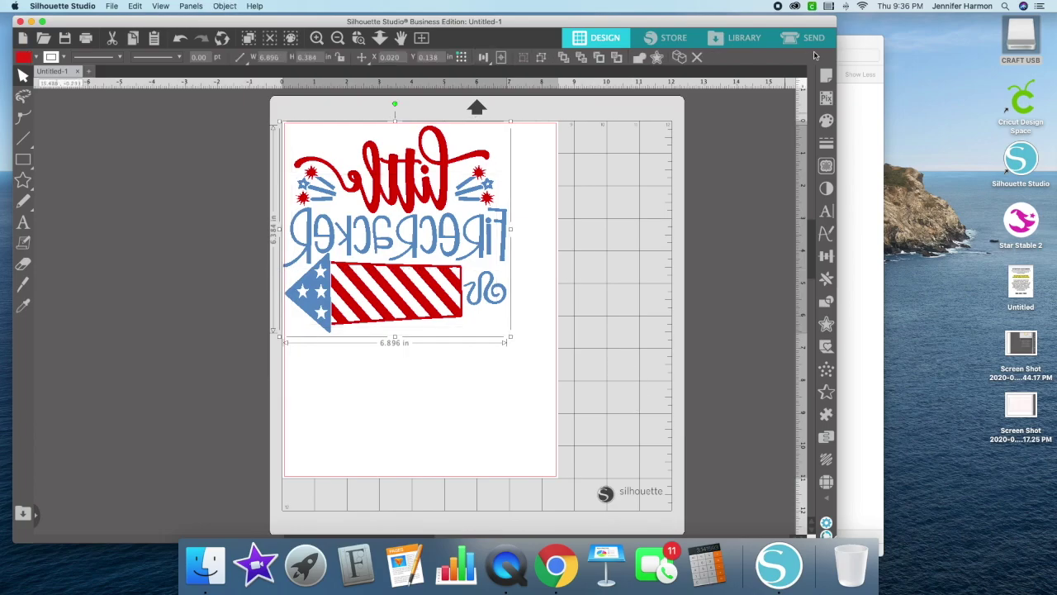
Step: In the cut setup, move the grouped design up past the page's upper edge, and deselect it back in the design workspace
{"action": "left_click", "coordinate": [823, 41]}
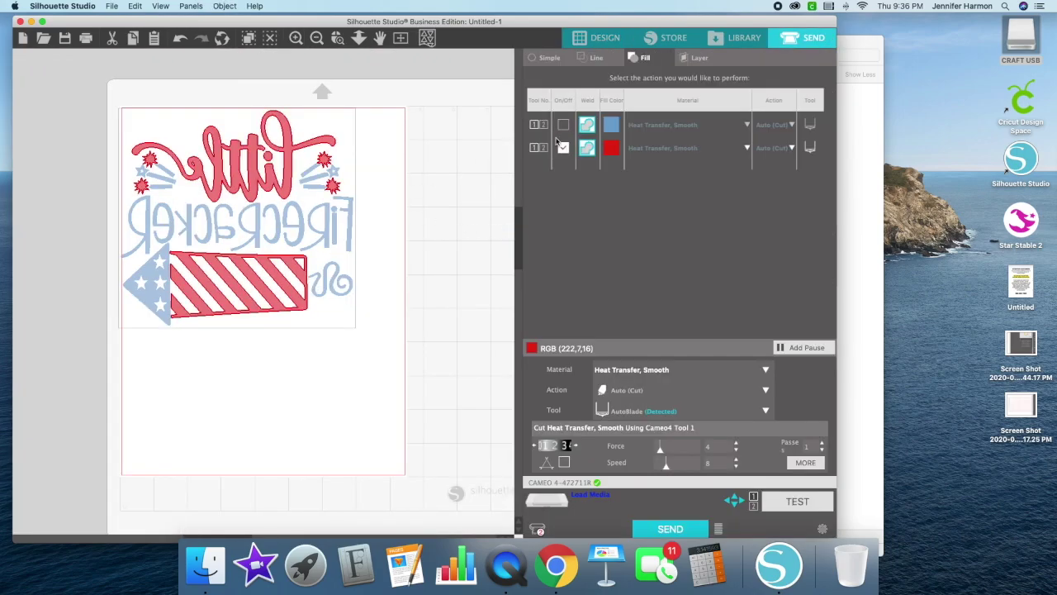
{"action": "mouse_move", "coordinate": [279, 190]}
{"action": "left_mouse_down"}
{"action": "mouse_move", "coordinate": [269, 149]}
{"action": "mouse_move", "coordinate": [269, 160]}
{"action": "mouse_move", "coordinate": [276, 146]}
{"action": "mouse_move", "coordinate": [290, 156]}
{"action": "left_mouse_up"}
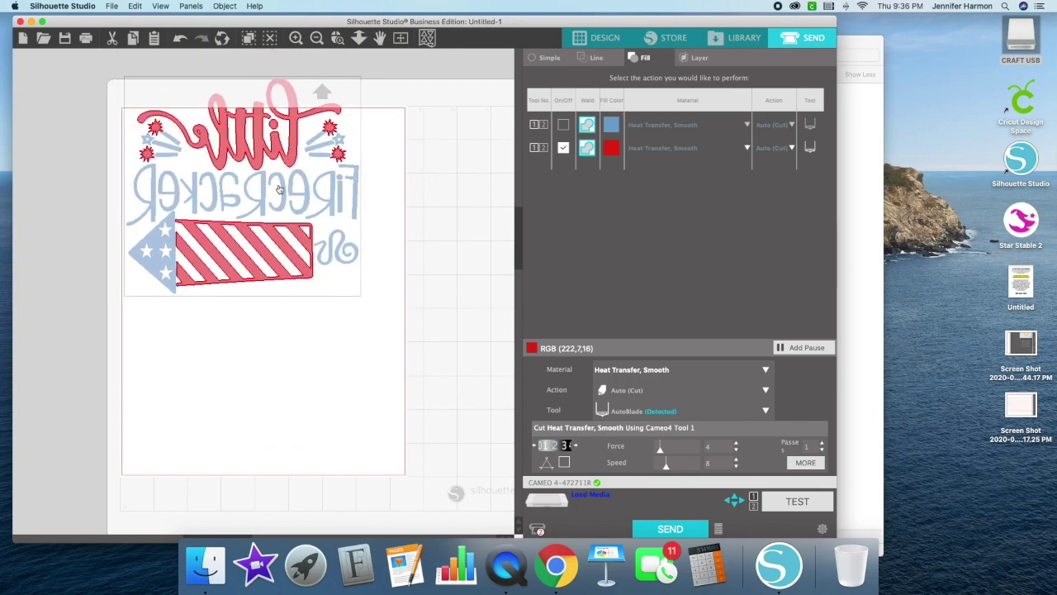
{"action": "left_click", "coordinate": [281, 167]}
{"action": "left_click", "coordinate": [606, 42]}
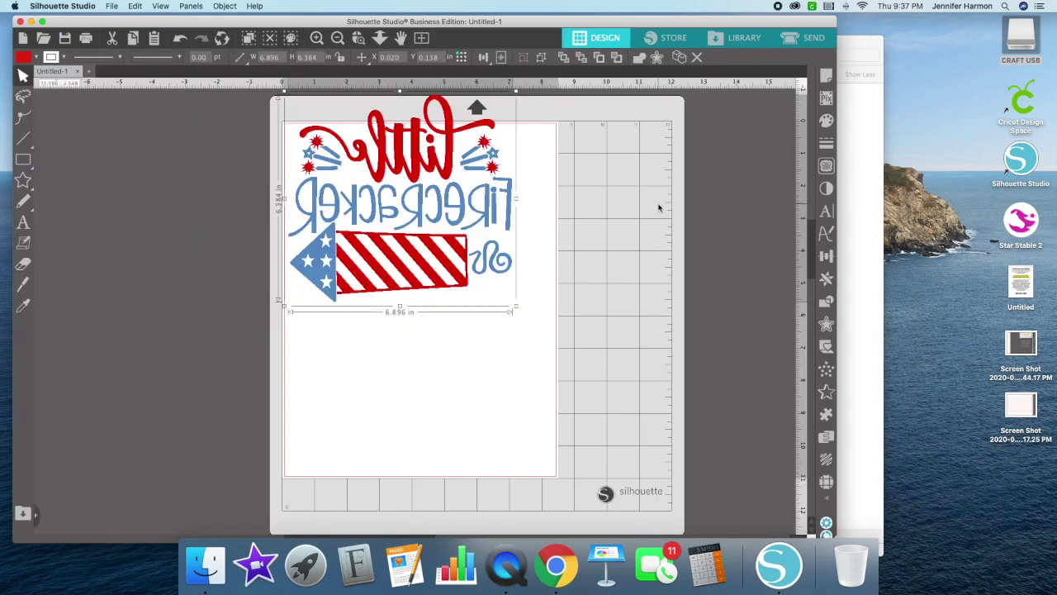
{"action": "left_click", "coordinate": [580, 177]}
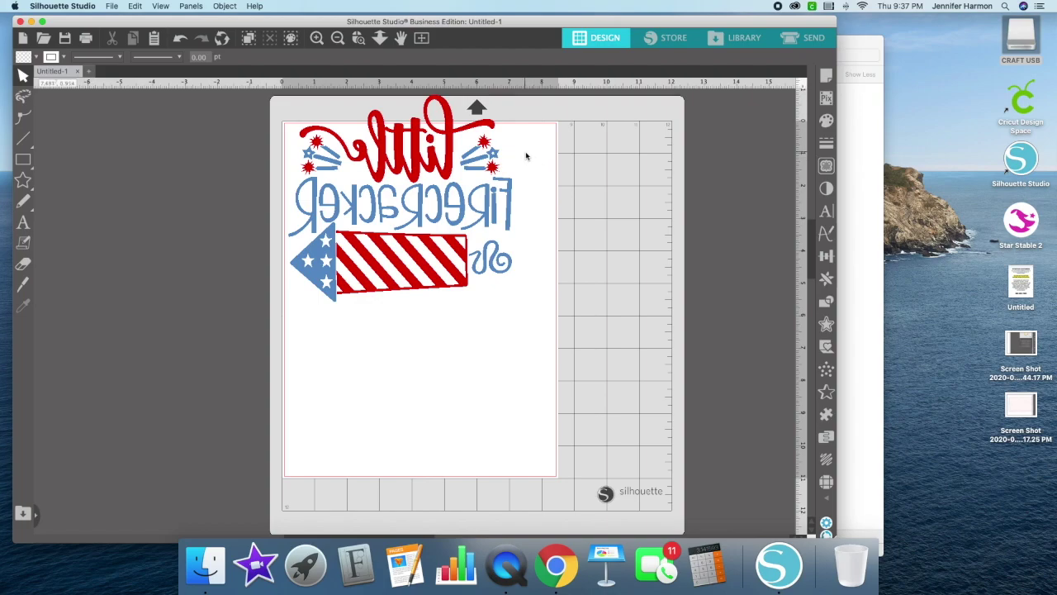
{"action": "scroll", "coordinate": [212, 135], "scroll_direction": "left", "scroll_amount": 1}
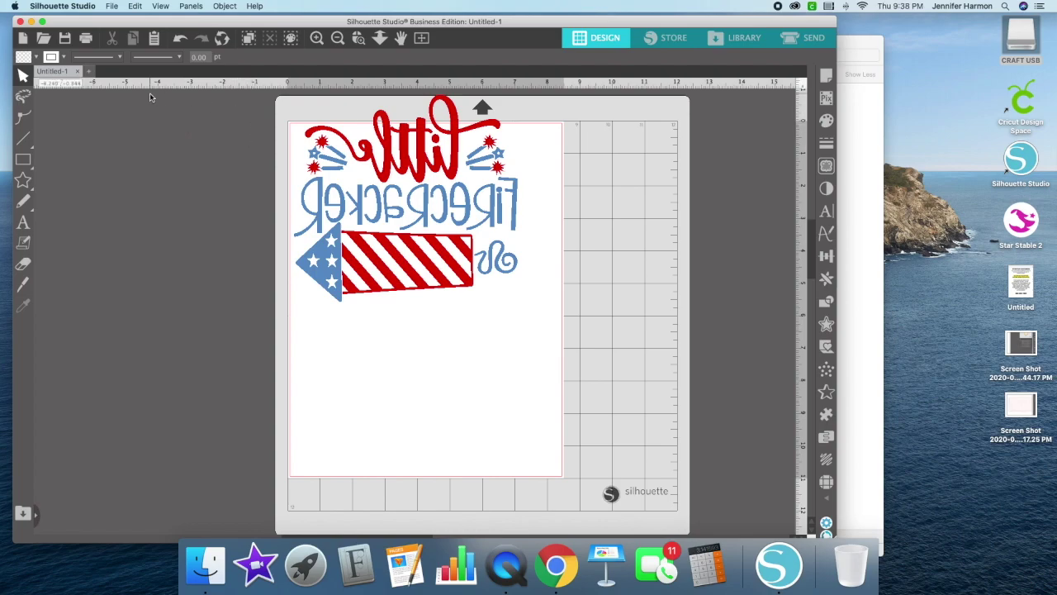
{"action": "left_click", "coordinate": [280, 112]}
{"action": "scroll", "coordinate": [280, 113], "scroll_direction": "right", "scroll_amount": 1}
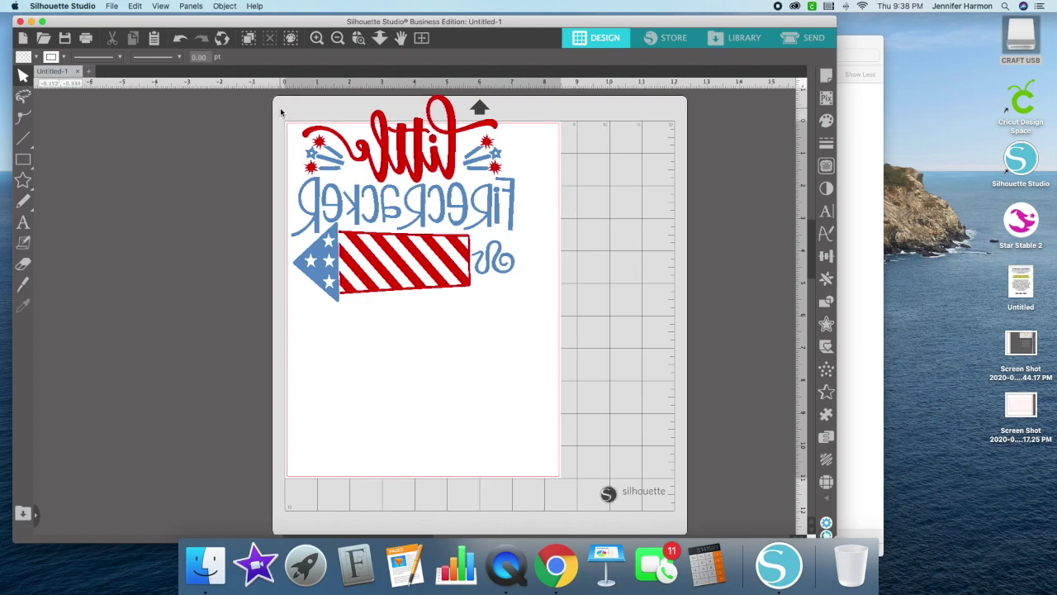